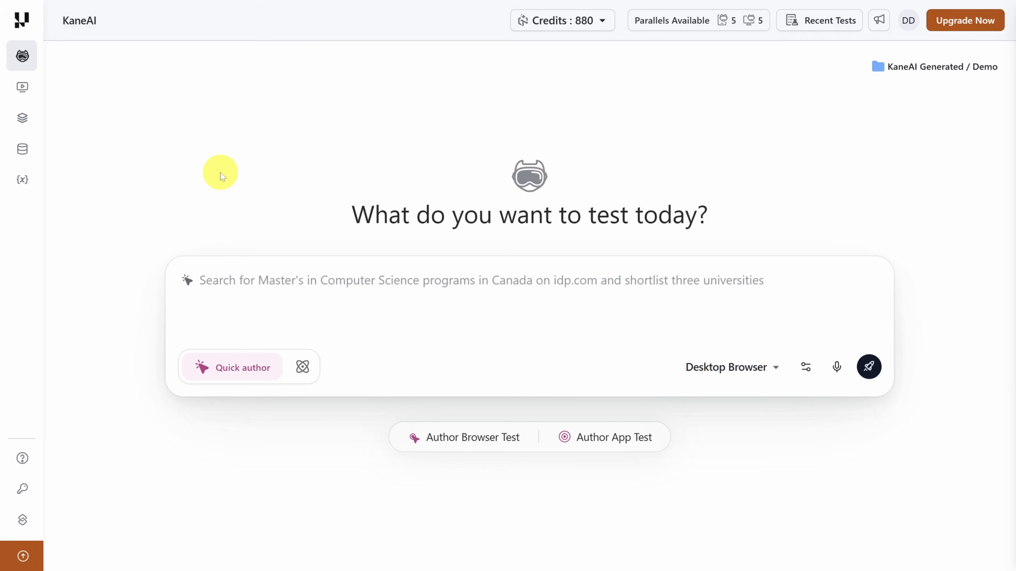
- Enter the five-case "SCENARIO 1: YouTube Search" prompt and submit it in Generate scenarios mode
left_click(226, 273)
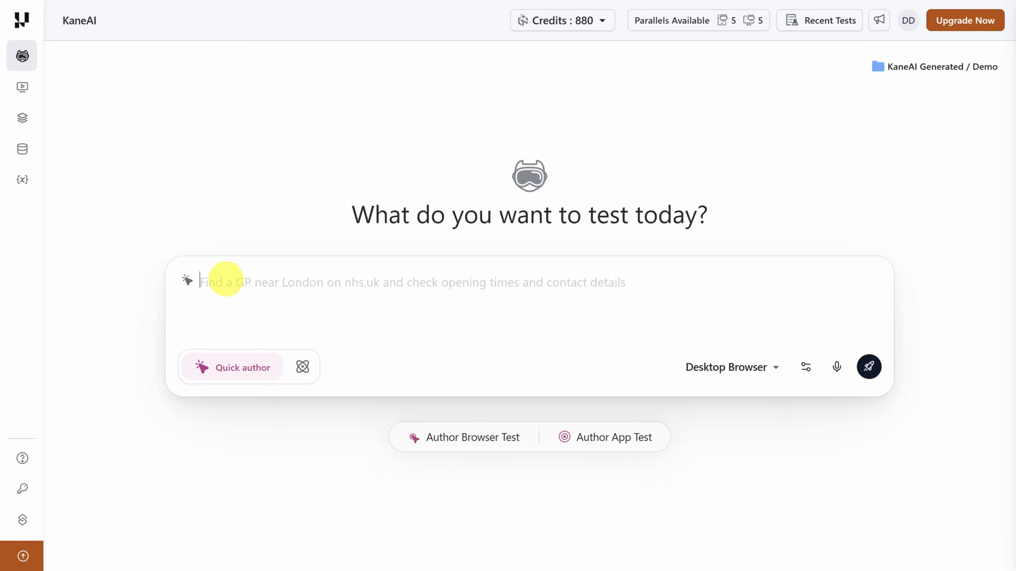
key("ctrl+v")
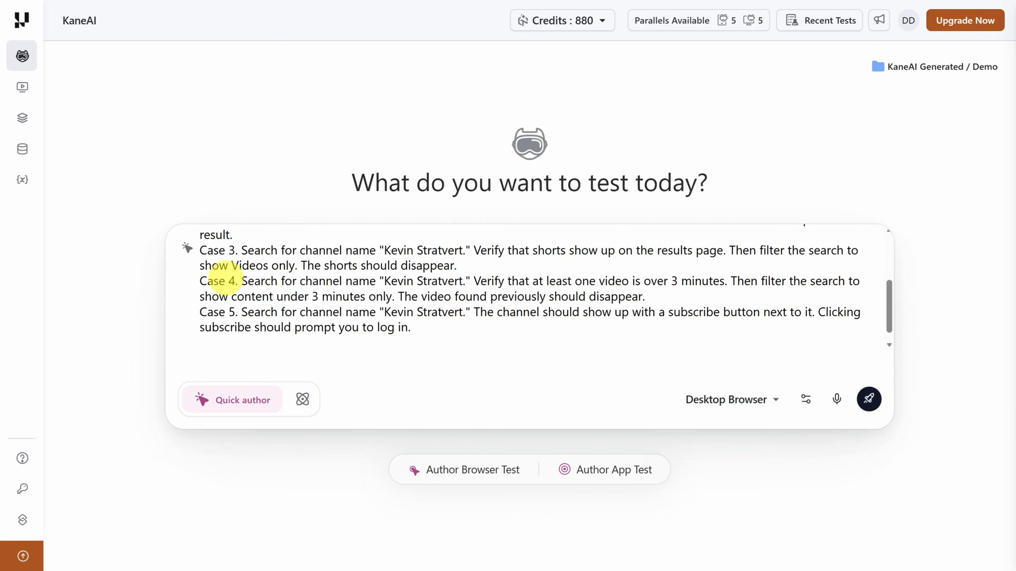
scroll(256, 320, "down", 1)
left_click(303, 399)
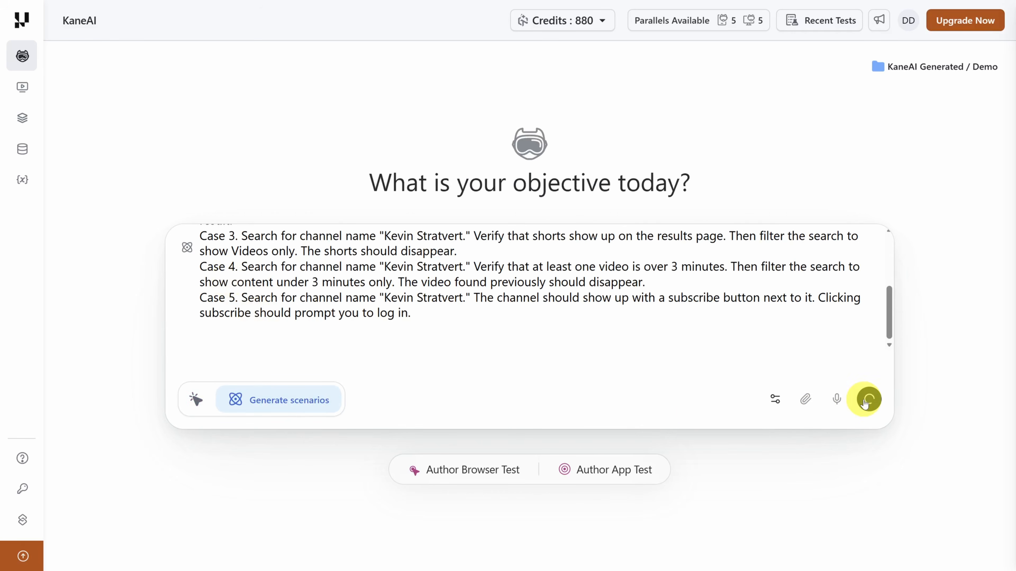
left_click(865, 399)
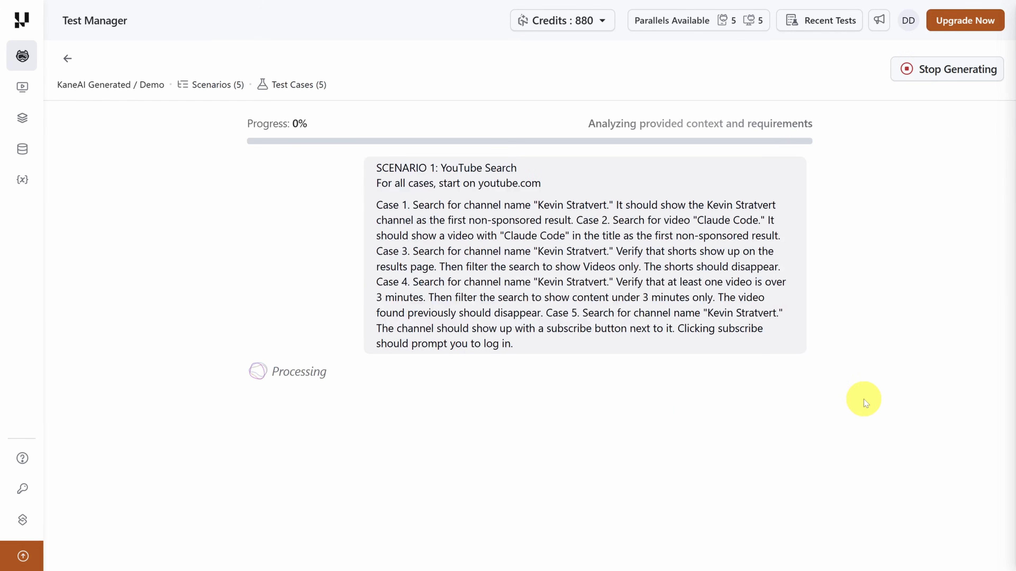
left_click_drag(441, 168, 544, 166)
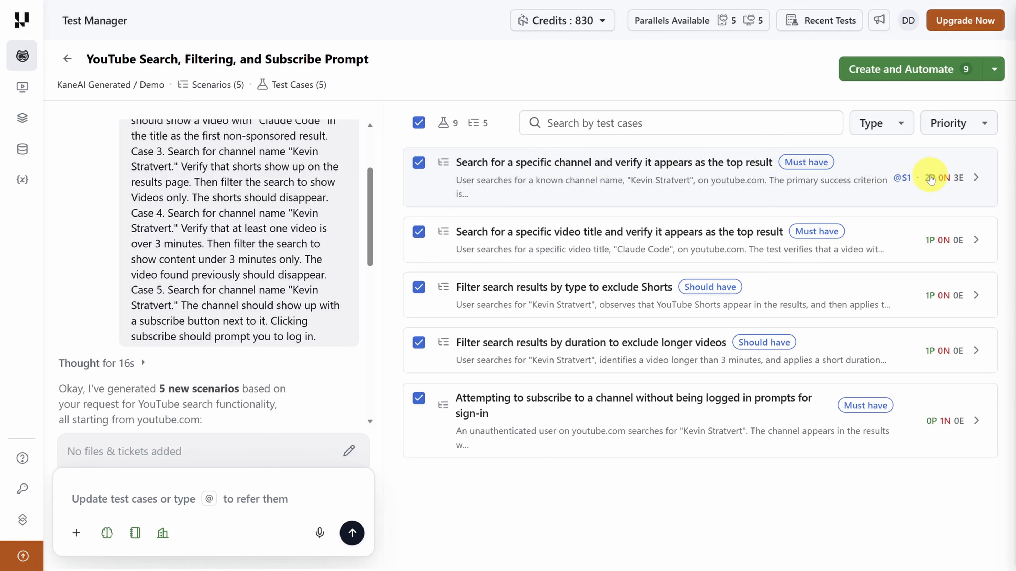
- Expand the specific-channel search scenario and review the steps and outcomes of its known-channel, top non-sponsored result test case
left_click(975, 178)
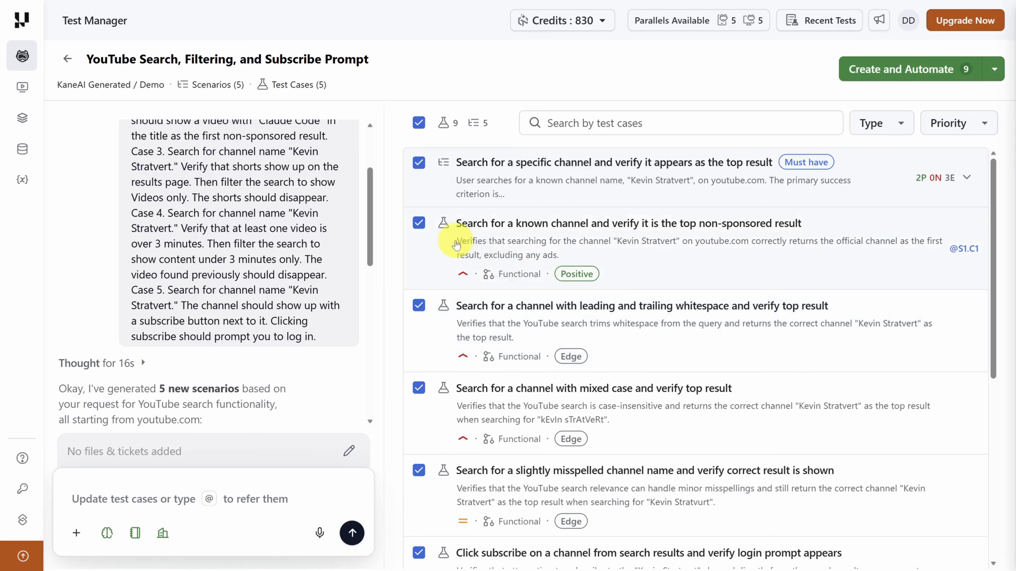
left_click_drag(455, 240, 566, 260)
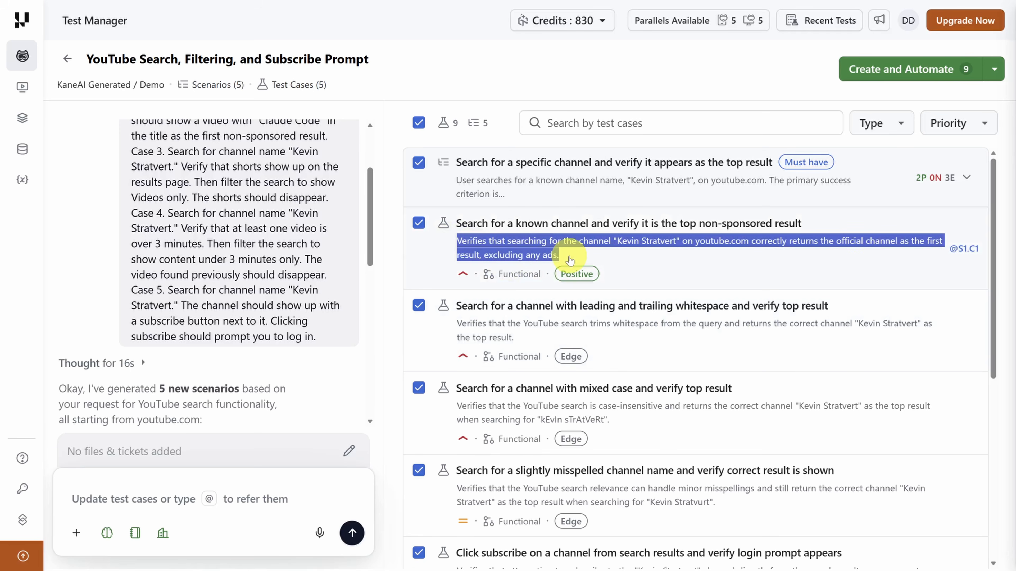
left_click(570, 261)
scroll(629, 267, "down", 5)
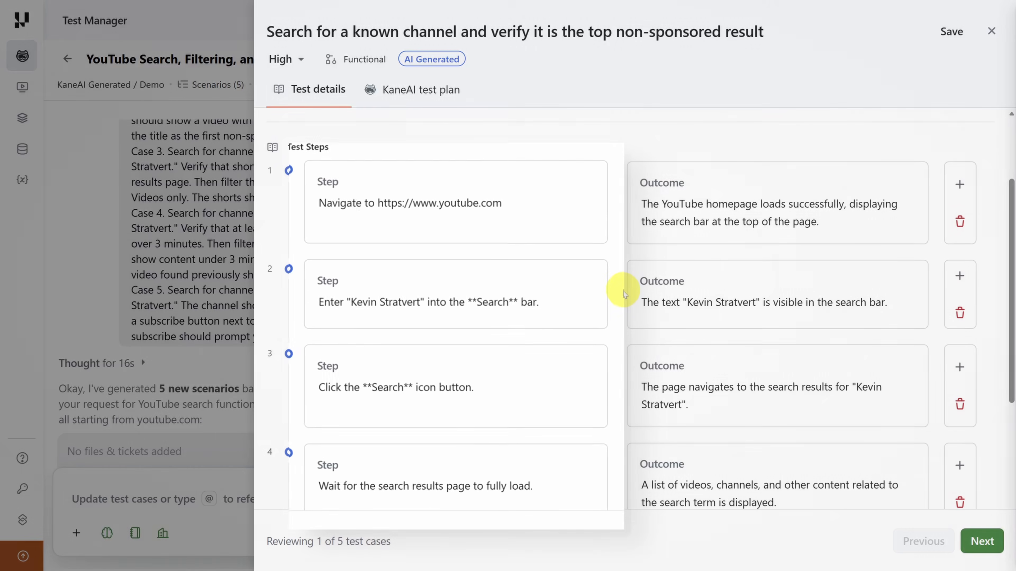
scroll(622, 290, "down", 6)
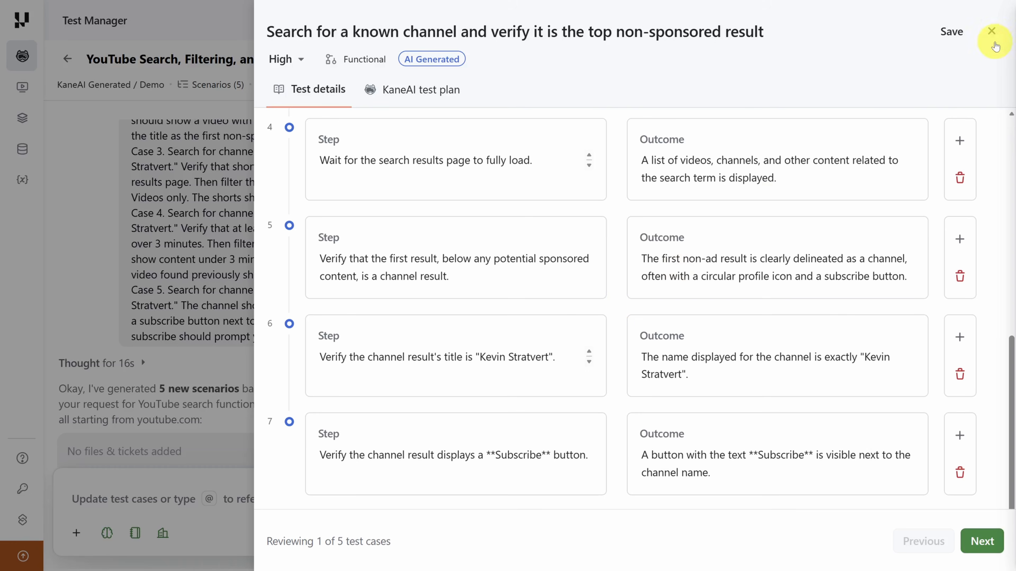
left_click(994, 41)
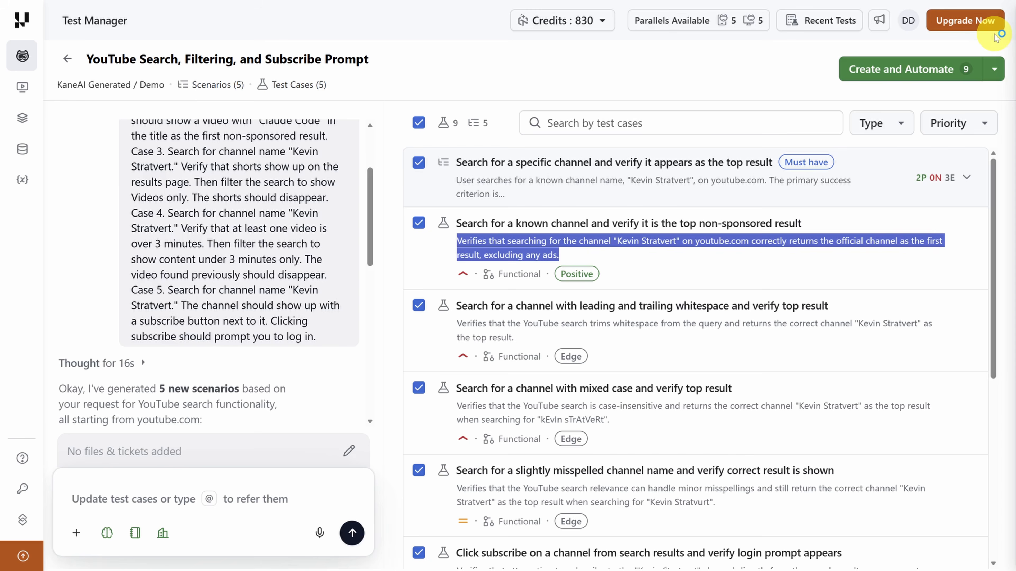
- Exclude the leading and trailing whitespace, mixed case and slightly misspelled channel name edge cases from the selection
left_click(419, 306)
left_click(419, 388)
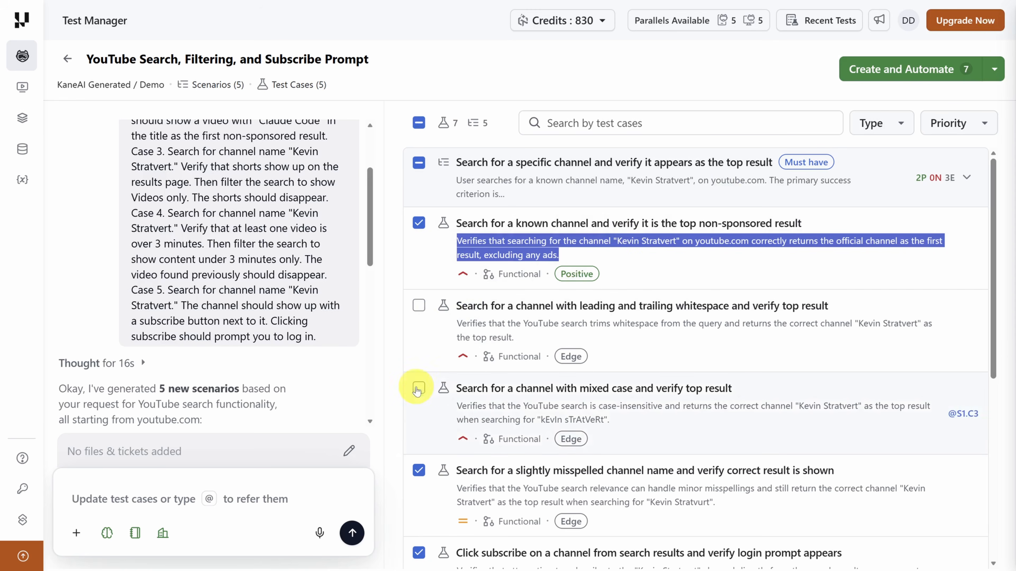
left_click(419, 470)
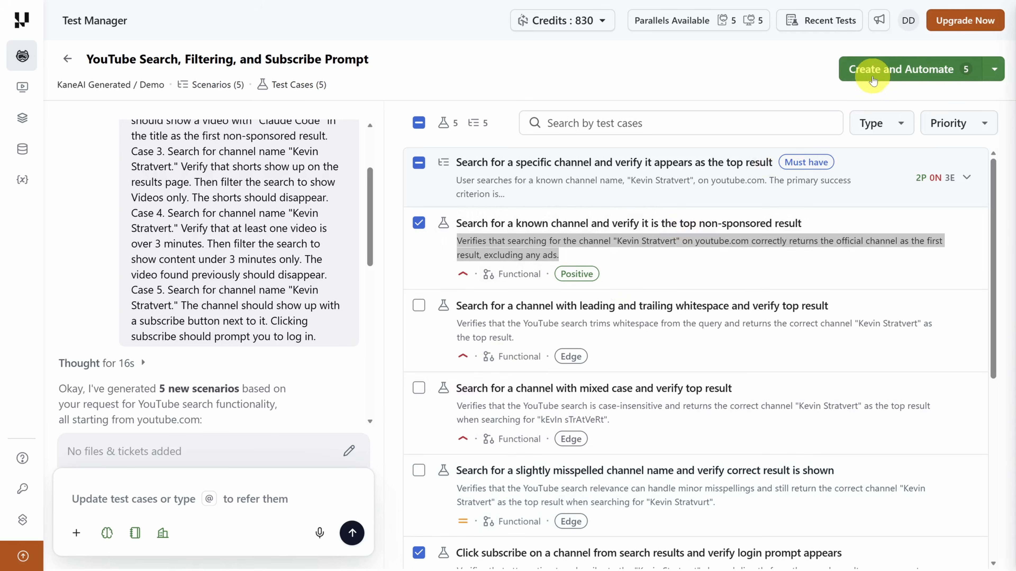
left_click(879, 71)
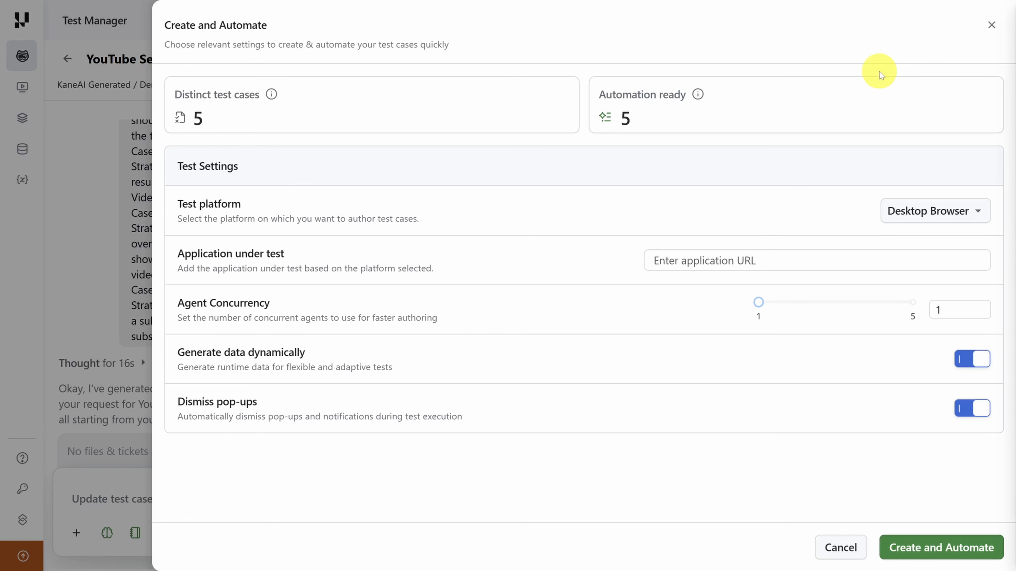
left_click(782, 261)
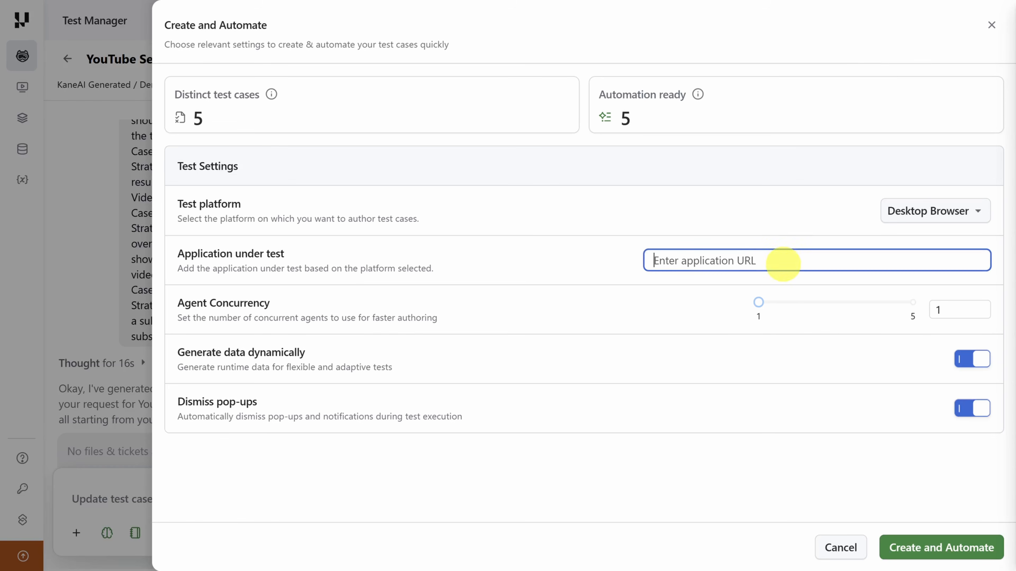
type("https://youtube.com")
left_click_drag(759, 305, 915, 311)
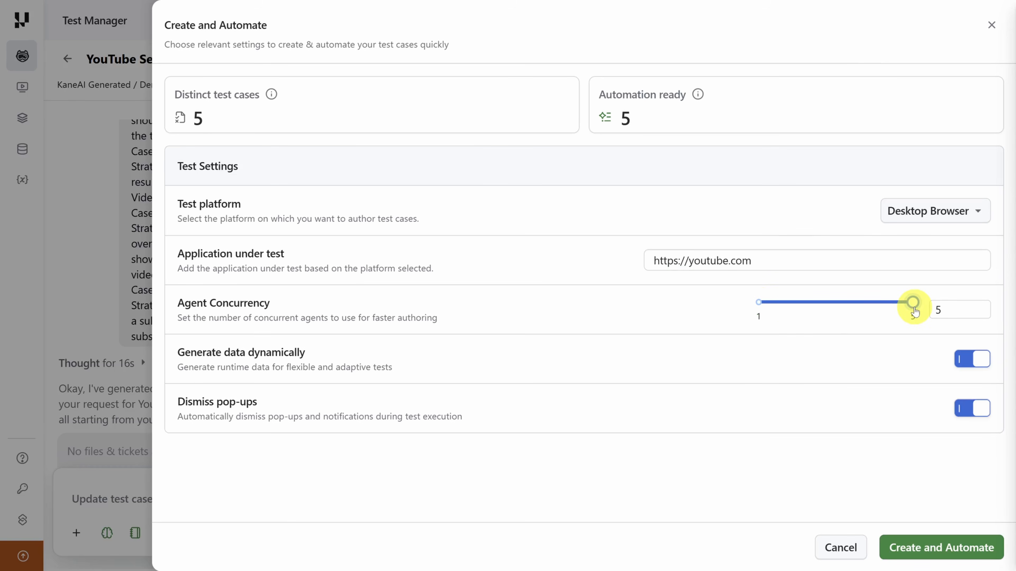
left_click(939, 544)
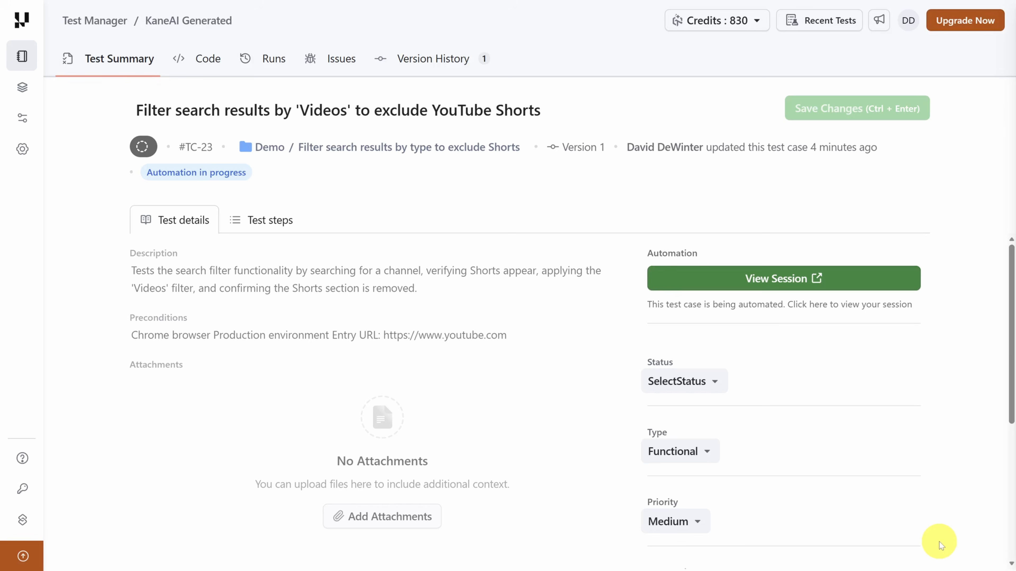
- Review the live session of the Shorts-filtering test case and open the completed YouTube channel search session
left_click(775, 281)
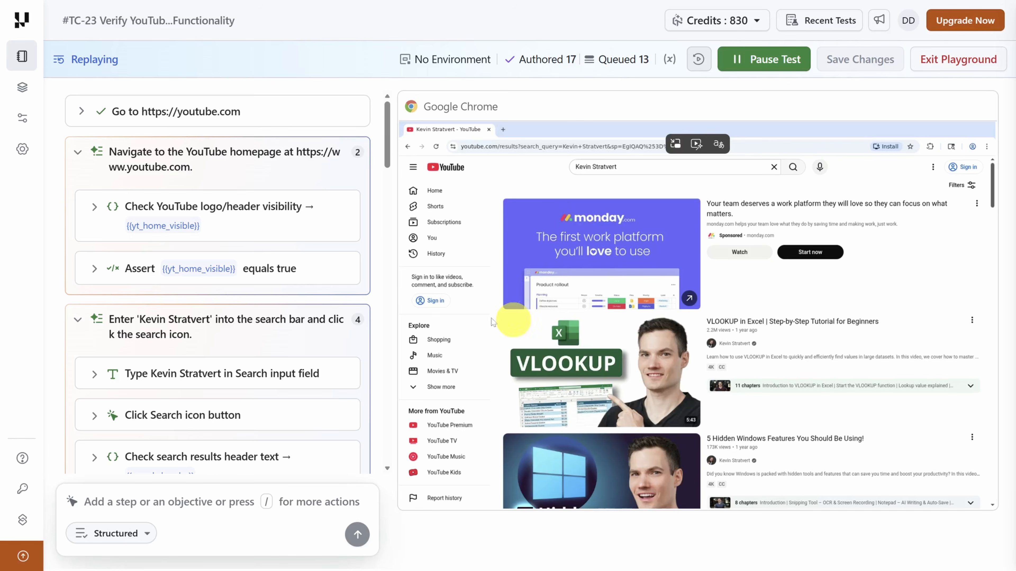
scroll(218, 312, "down", 10)
scroll(219, 303, "down", 3)
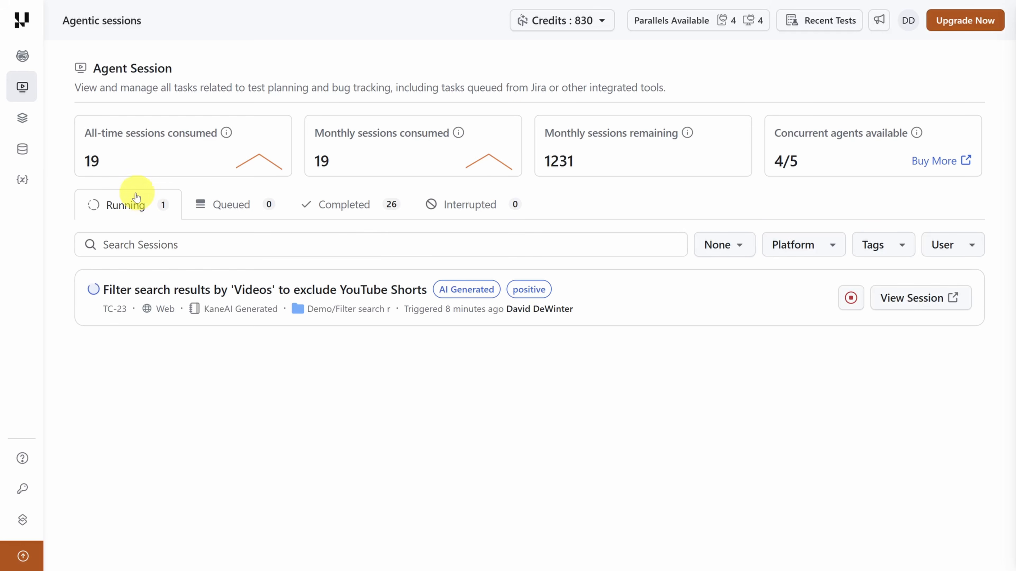
left_click(343, 212)
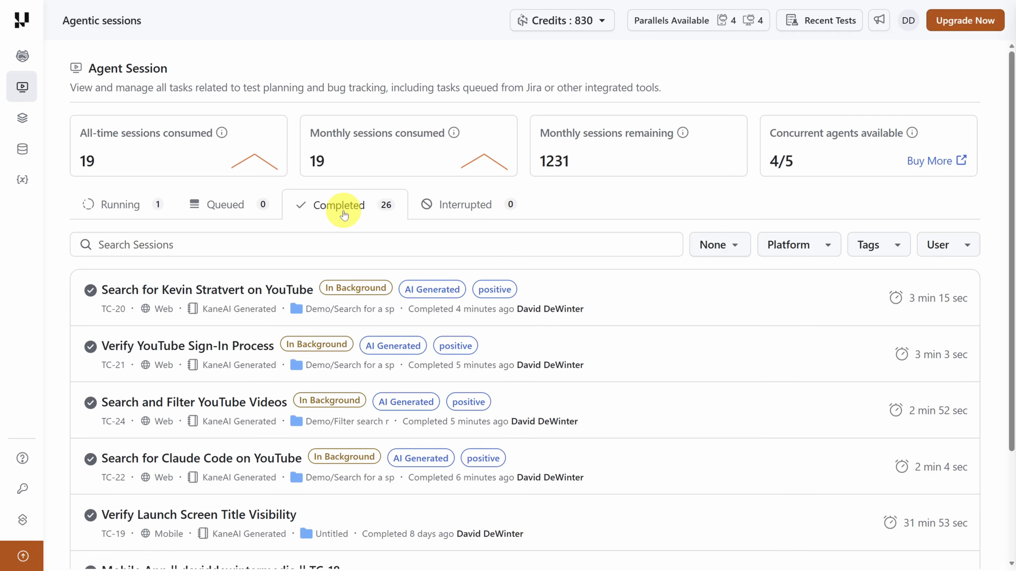
left_click(207, 290)
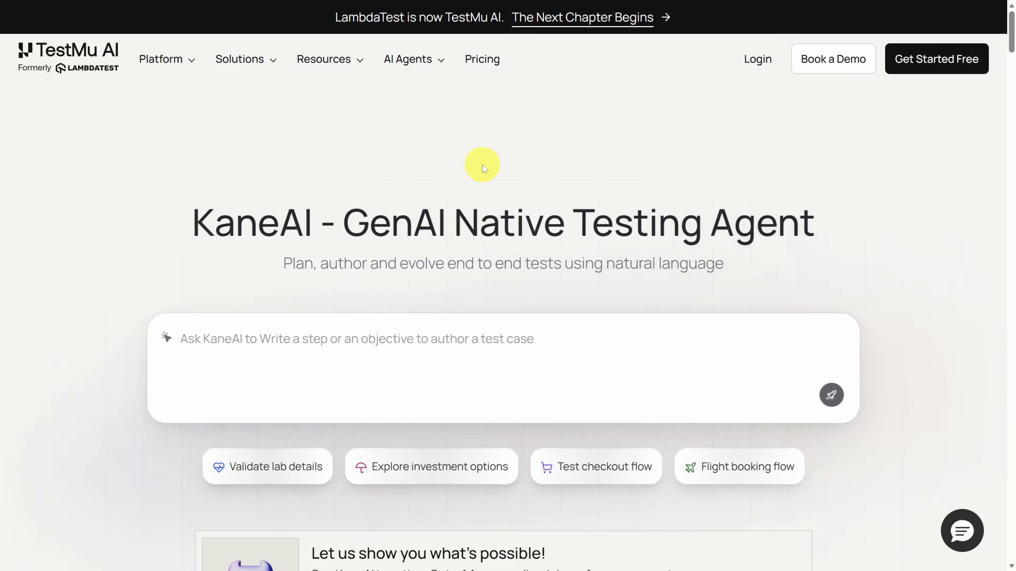
- Get started for free from the KaneAI product page
left_click(941, 60)
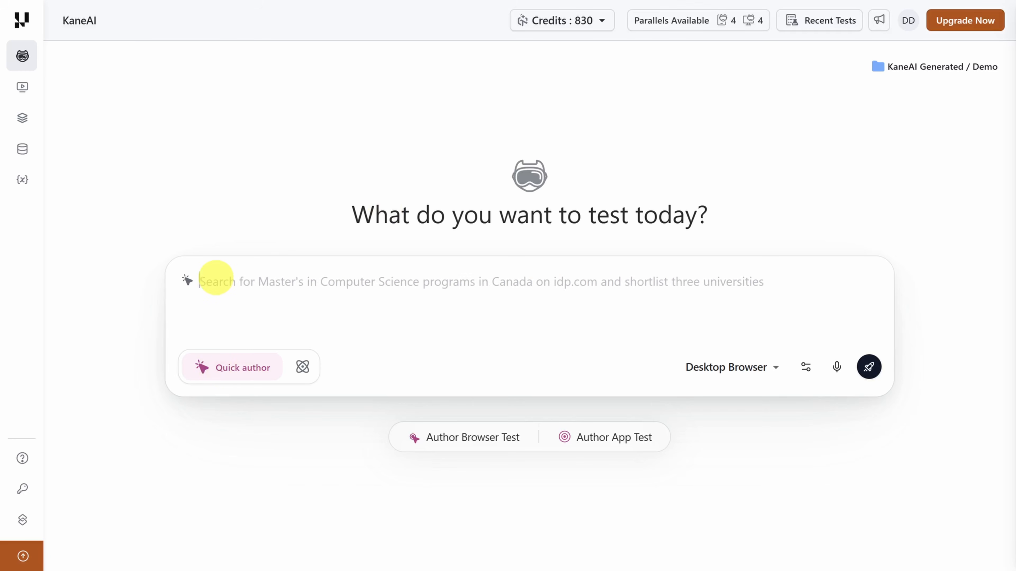
- Enter a single-case prompt that searches youtube.com for a channel and expects it as the first non-sponsored result
left_click(216, 279)
type("Search for channel name \"Kevin Stratvert\" on youtube.com. It should show the Kevin Stratvert channel as the first non-sponsored result.")
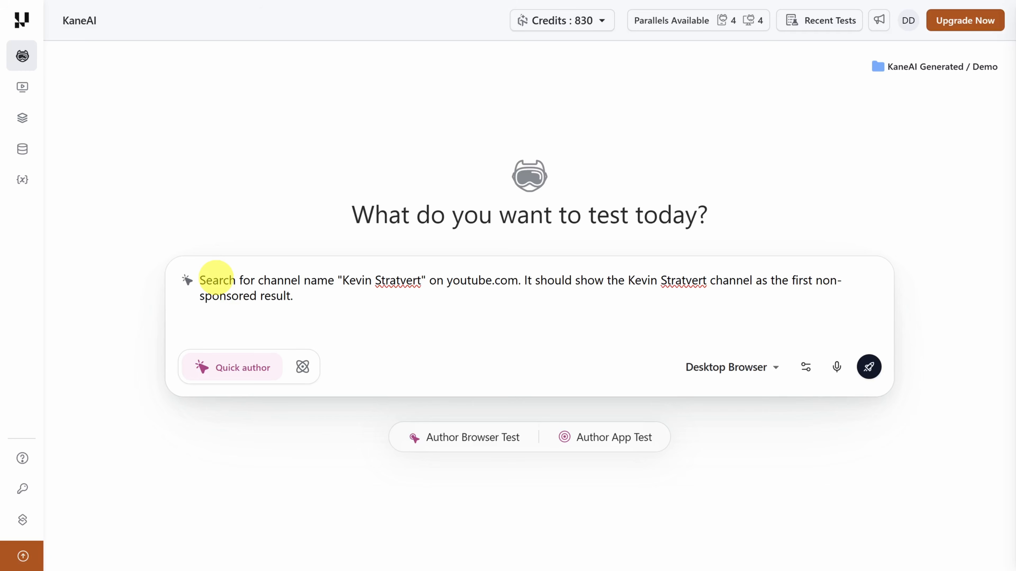
- Switch to Generate scenarios mode and replace the prompt with the five-case "## SCENARIO 1: YouTube Search" text
left_click(303, 369)
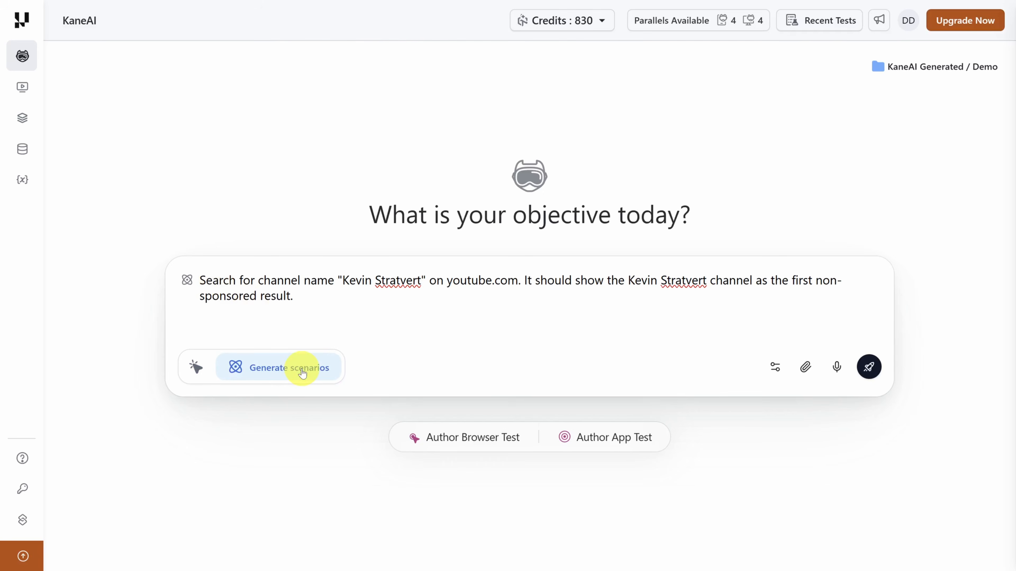
triple_click(313, 306)
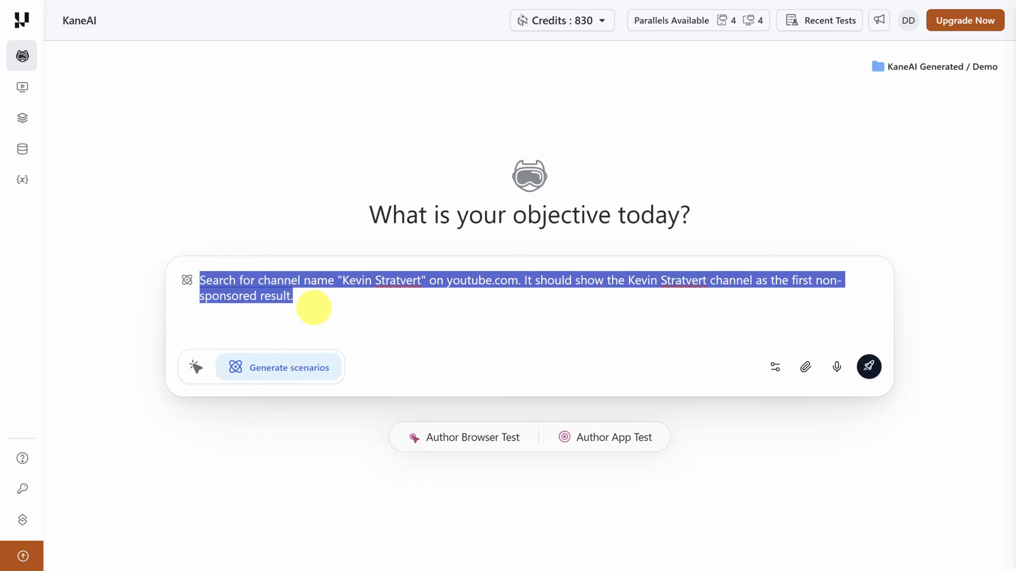
key("ctrl+v")
scroll(314, 308, "up", 5)
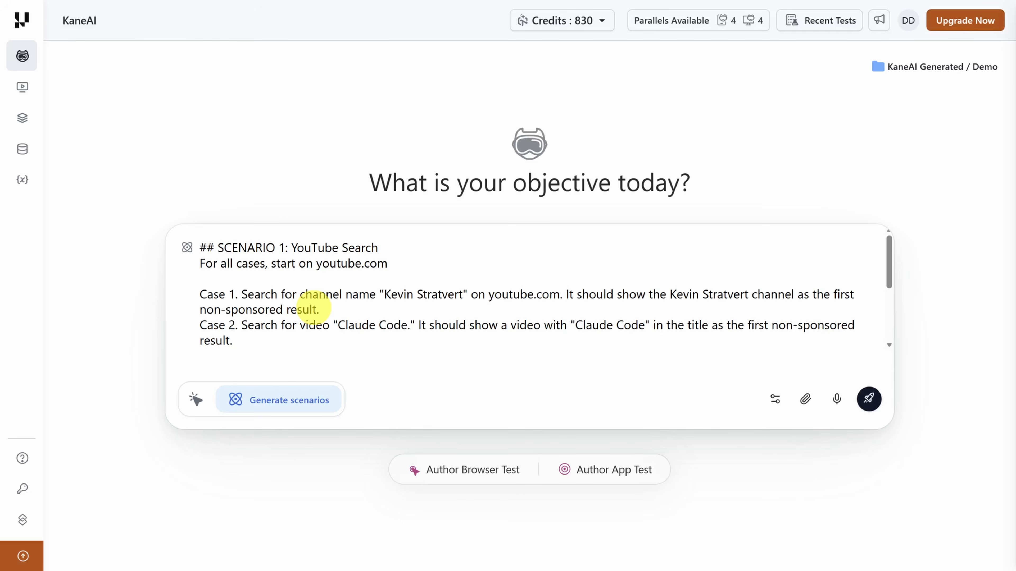
- Open the advanced settings and examine the scenario limit, test case limit, Memory Enhancement and Project Instructions options
left_click(774, 402)
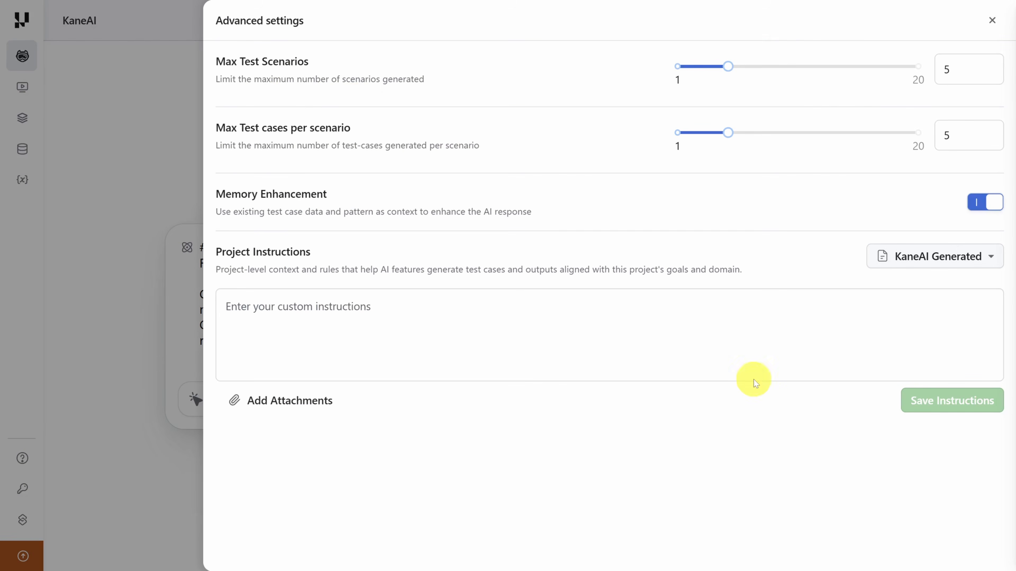
left_click_drag(216, 61, 312, 62)
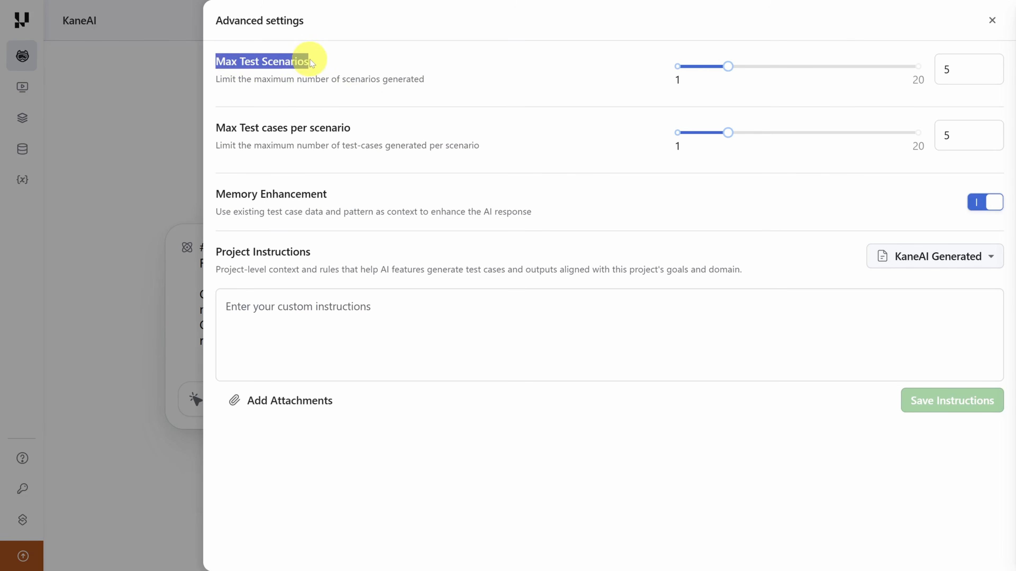
left_click_drag(216, 127, 369, 132)
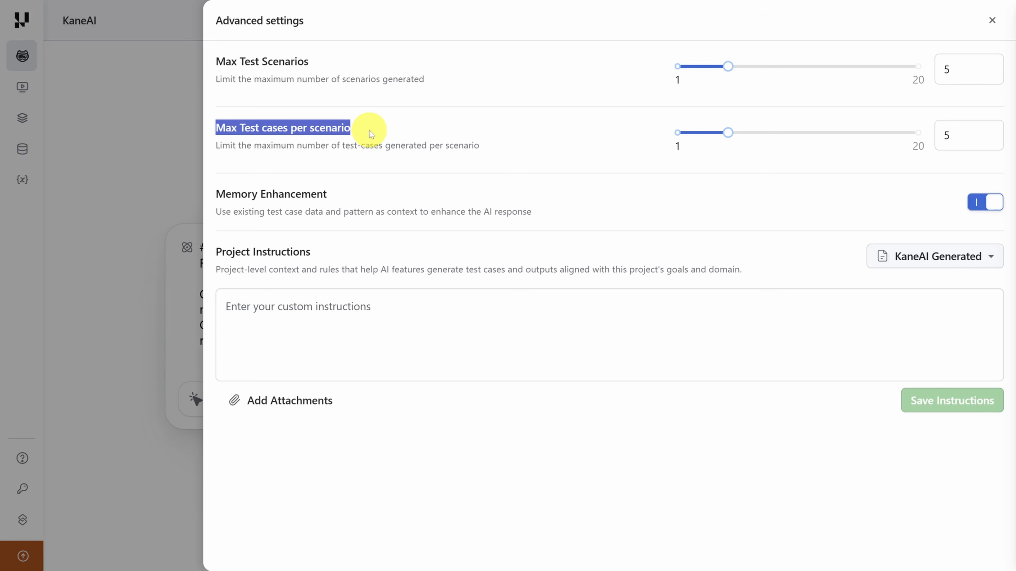
left_click_drag(217, 62, 340, 66)
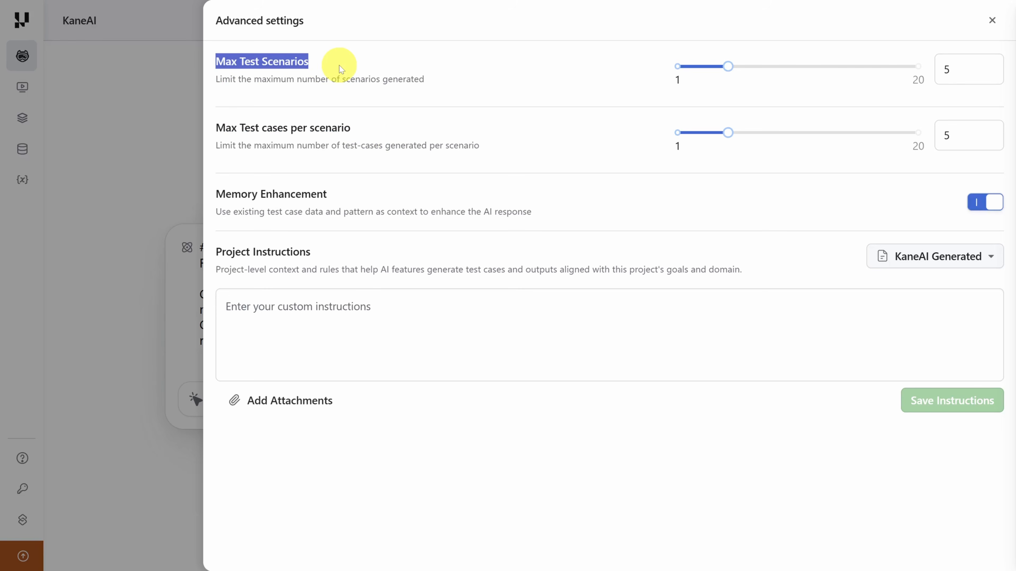
left_click_drag(216, 127, 369, 128)
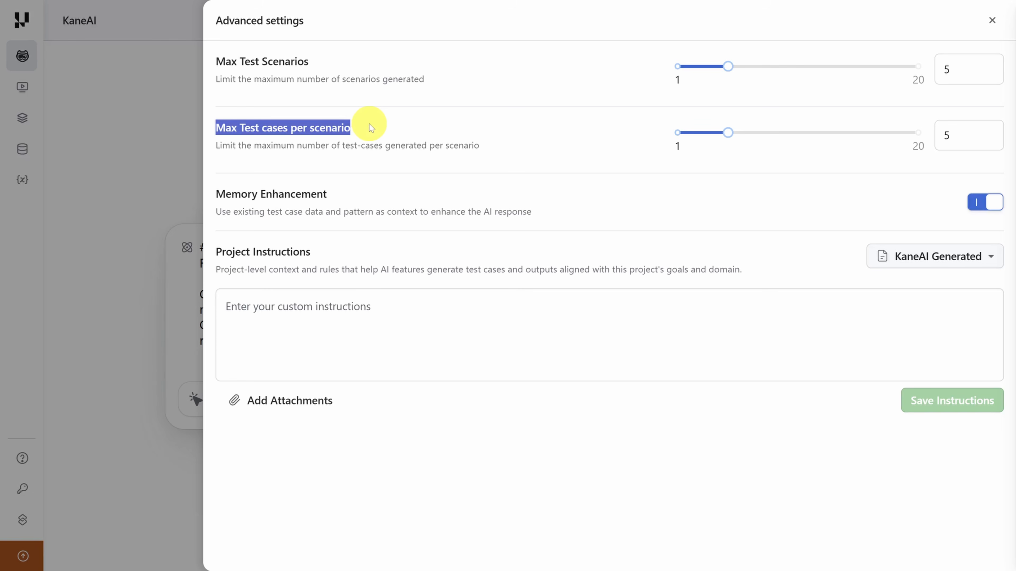
left_click_drag(352, 191, 214, 196)
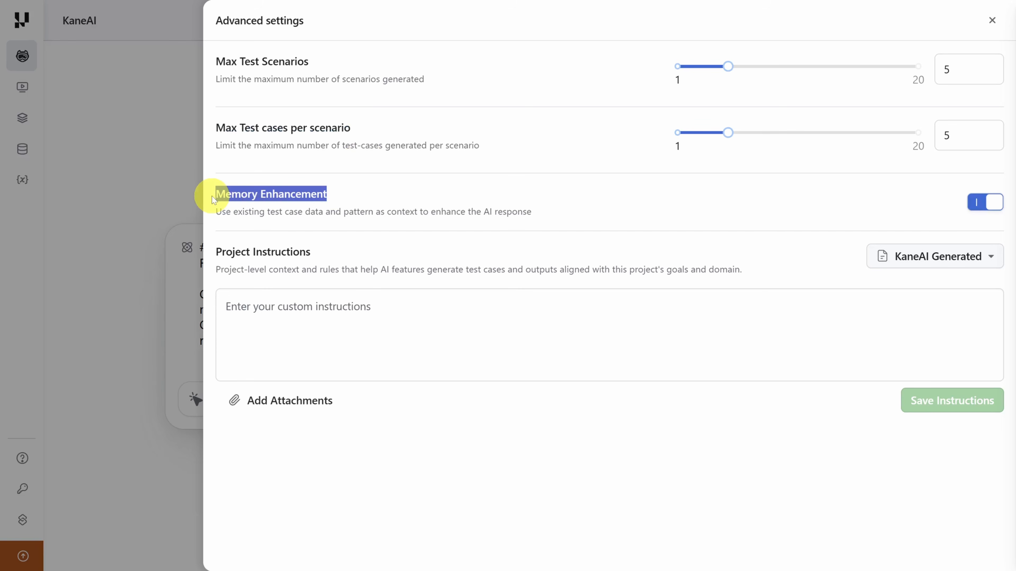
left_click_drag(223, 260, 331, 258)
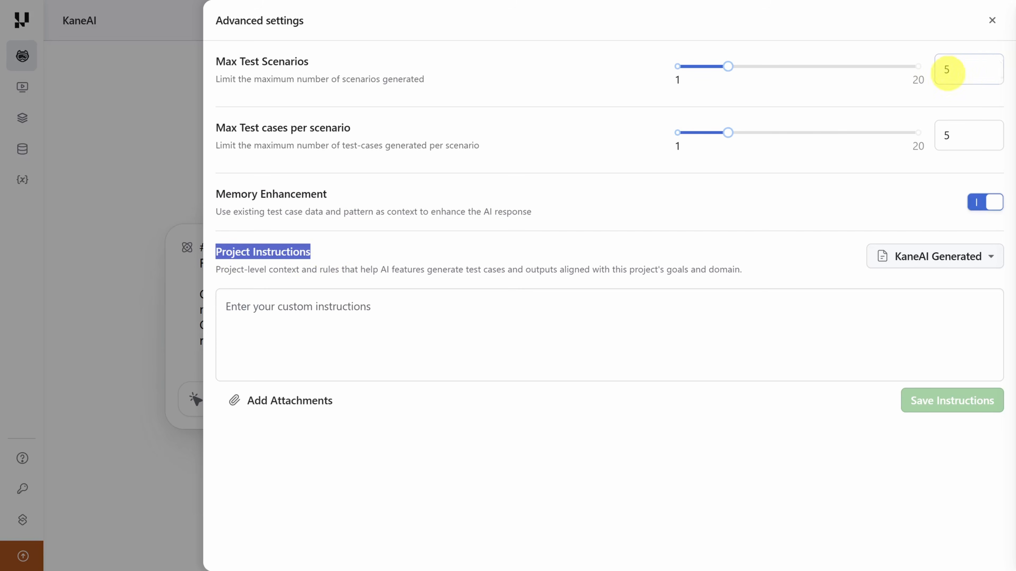
- Set Max Test Scenarios to 1 and close the advanced settings
double_click(946, 69)
type("1")
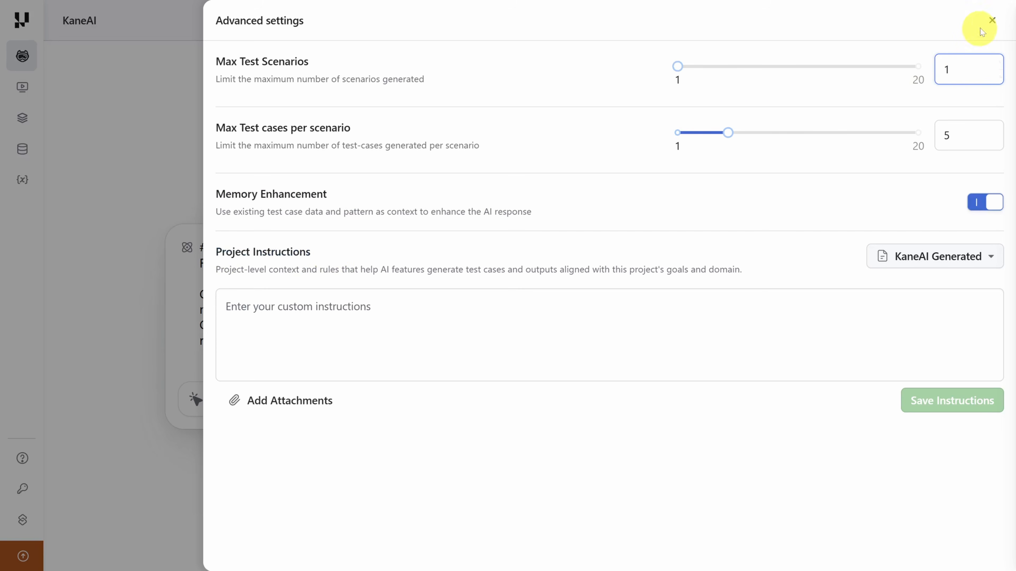
left_click(992, 20)
- Review the scenario heading and the listed test cases in the prompt
left_click_drag(224, 247, 387, 242)
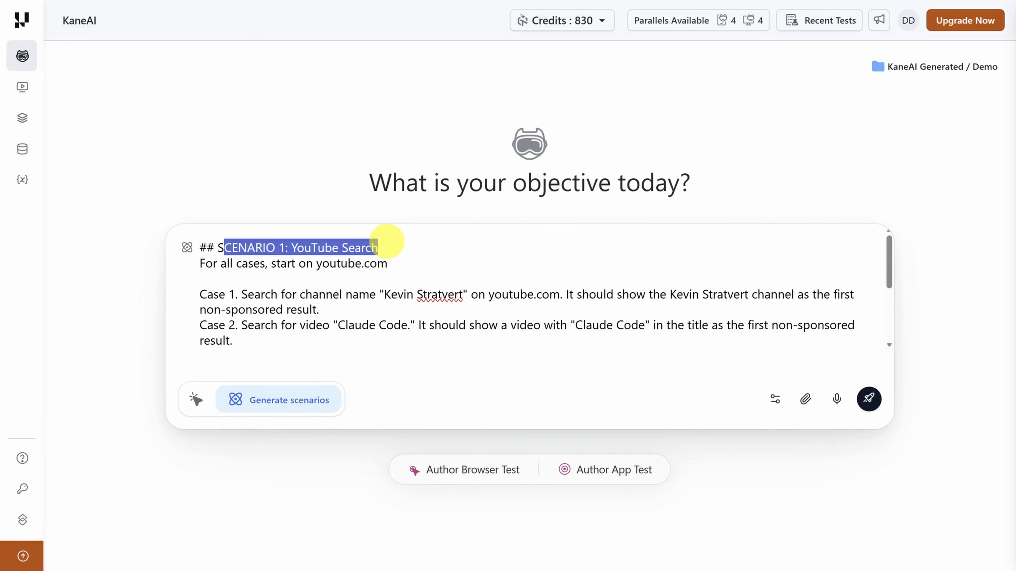
scroll(386, 242, "down", 3)
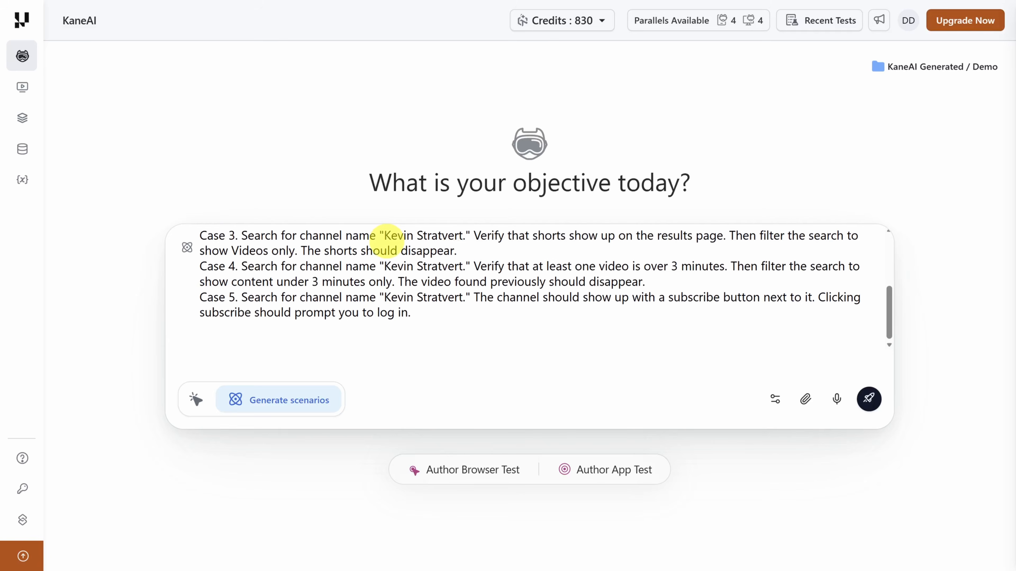
- Look over linkbio-requirements.docx in Word, and attach that document to the KaneAI prompt from the device
key("alt+Tab")
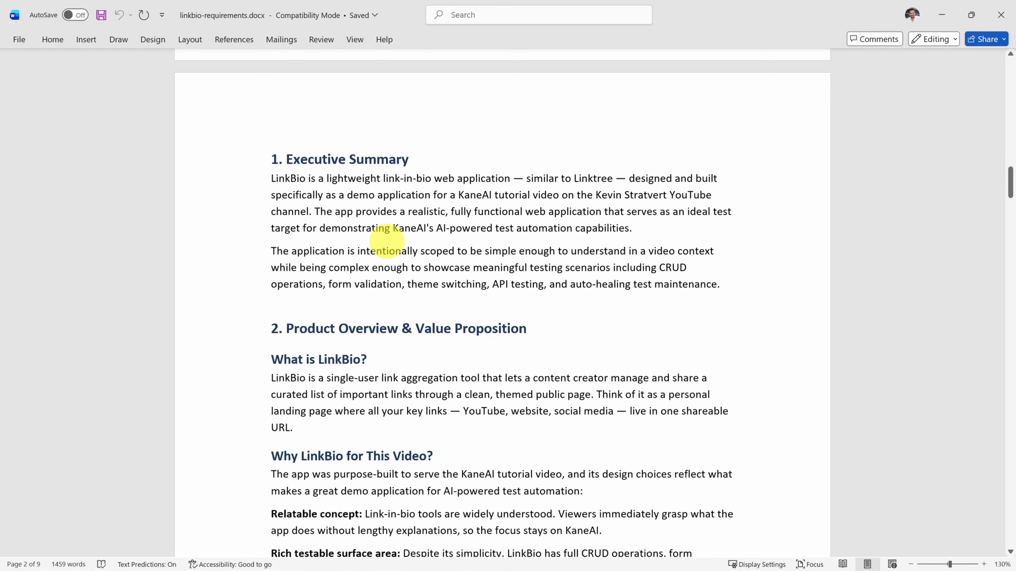
scroll(386, 242, "down", 2)
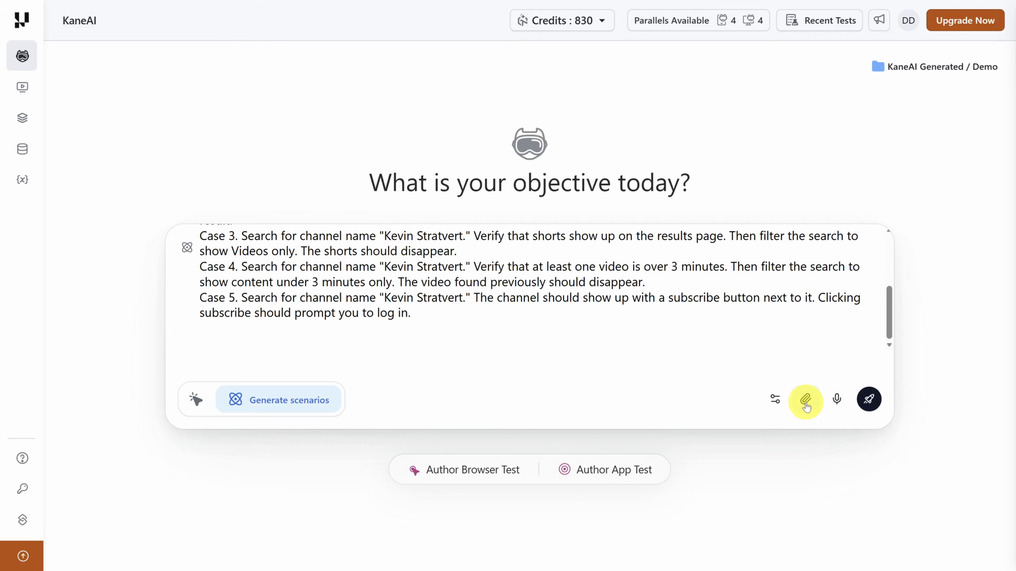
left_click(806, 400)
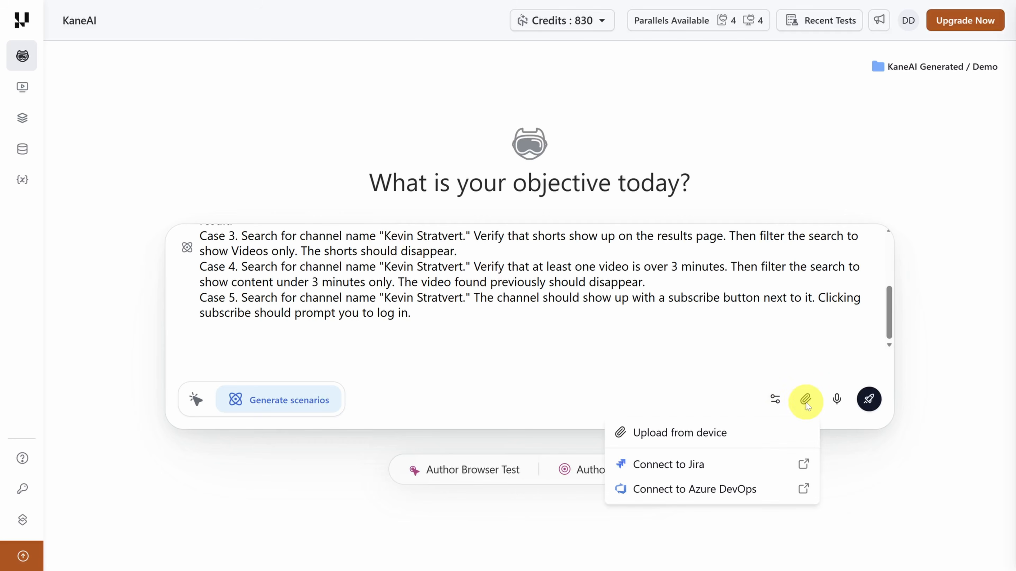
left_click(727, 432)
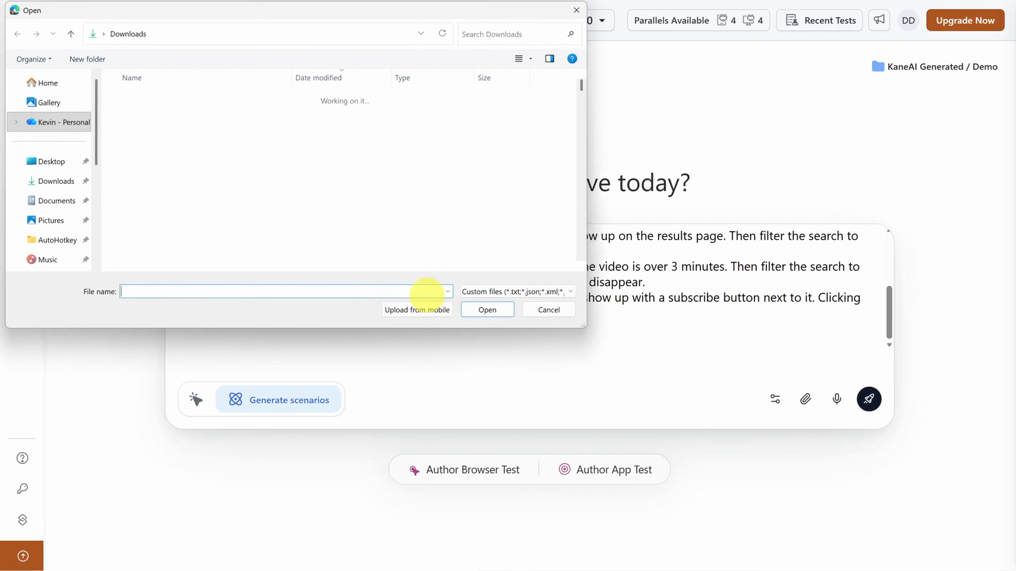
double_click(175, 109)
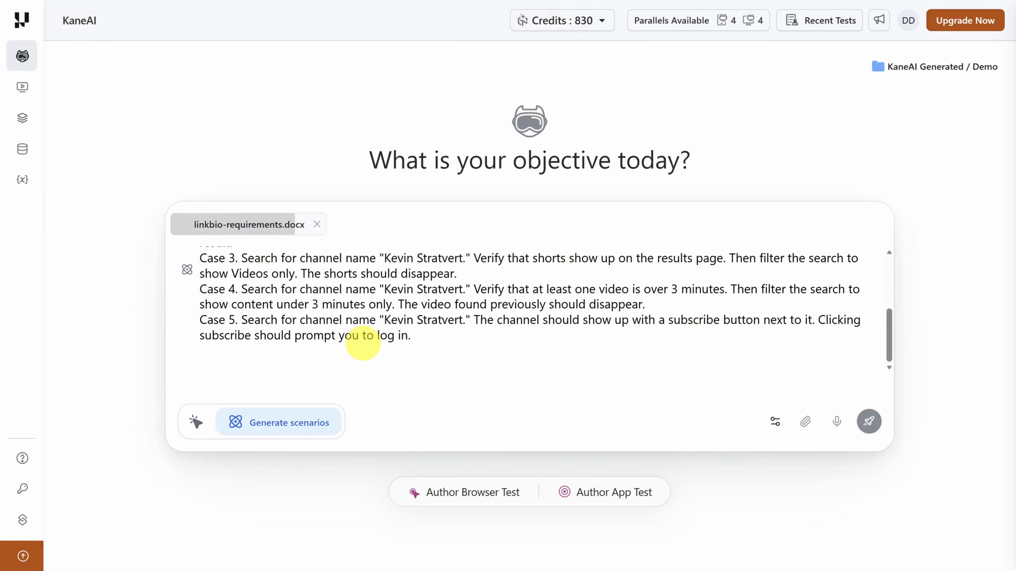
scroll(352, 333, "up", 3)
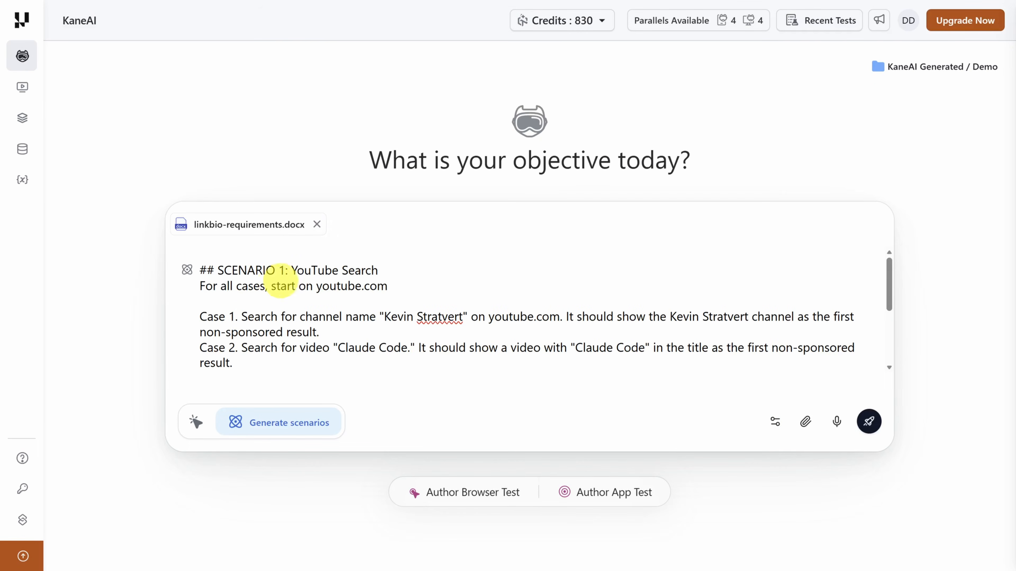
- Clear the YouTube scenario text from the prompt and generate scenarios from the attached requirements document alone
left_click(805, 424)
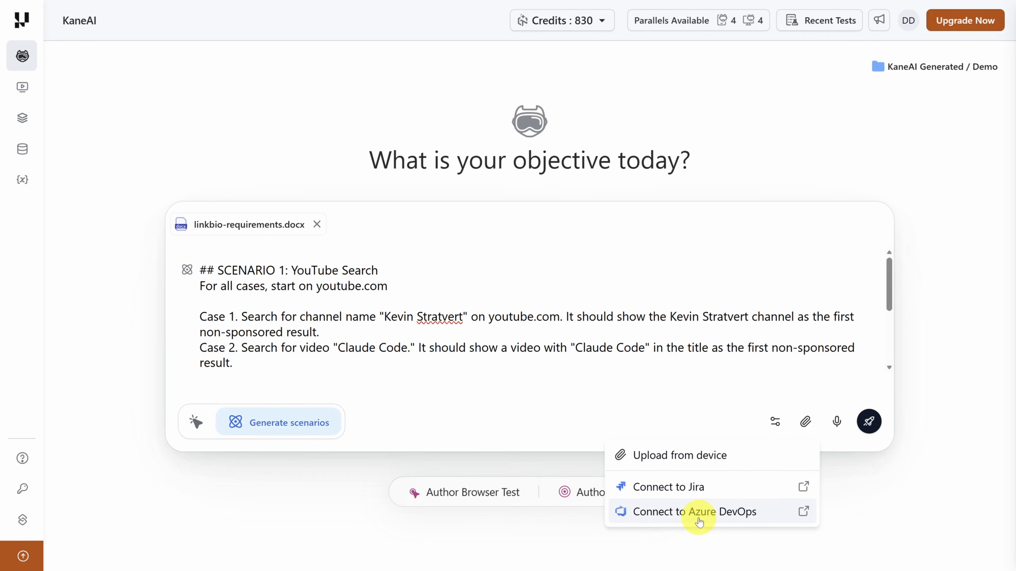
left_click(202, 268)
left_click_drag(202, 269, 336, 429)
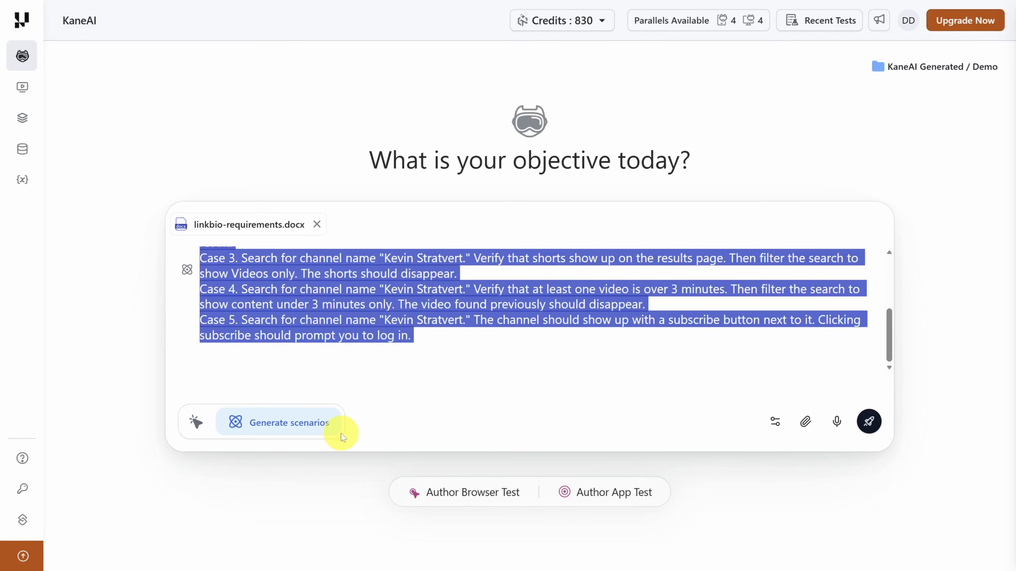
key("BackSpace")
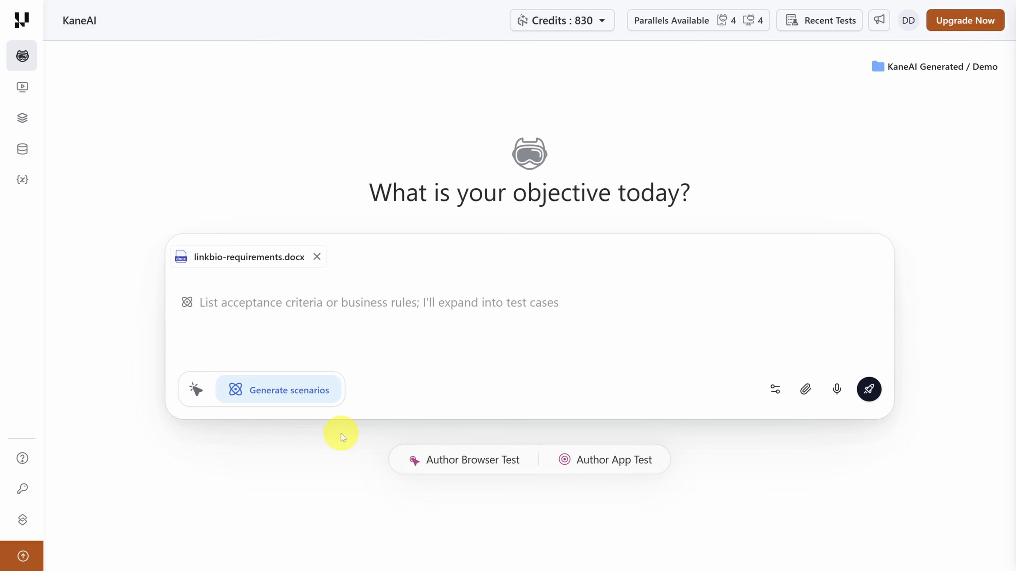
left_click(870, 394)
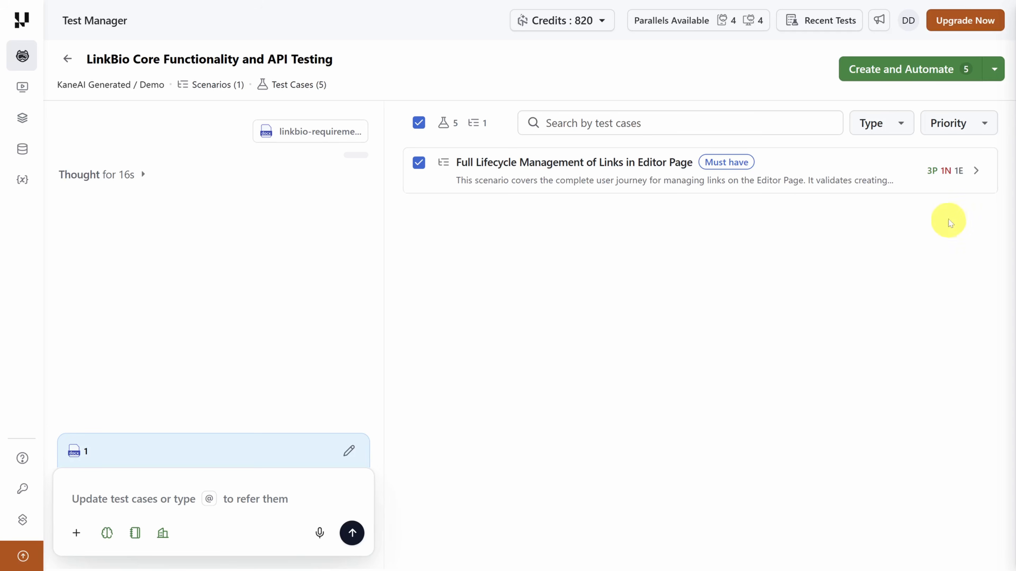
left_click(975, 172)
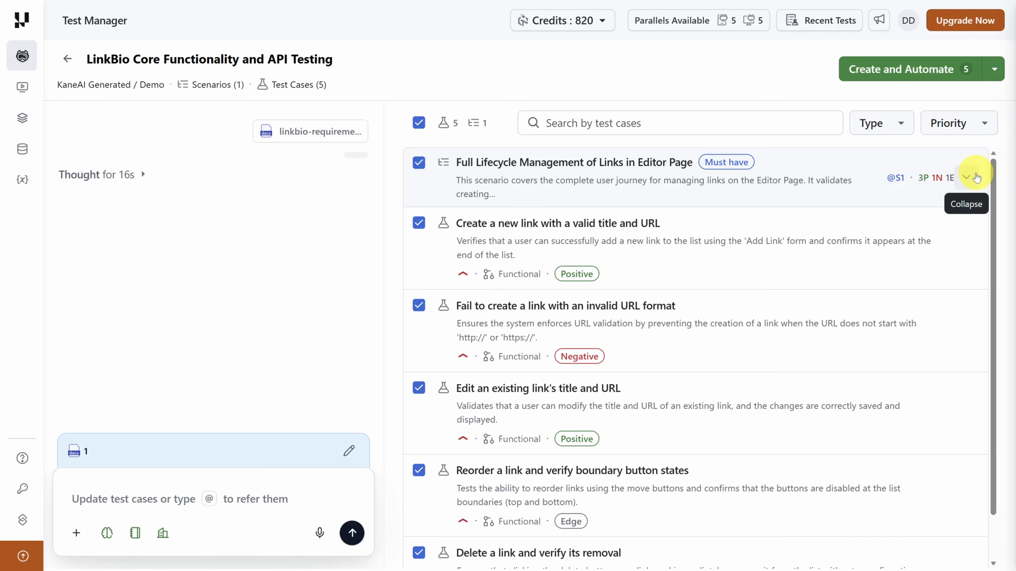
type("@S1.C2")
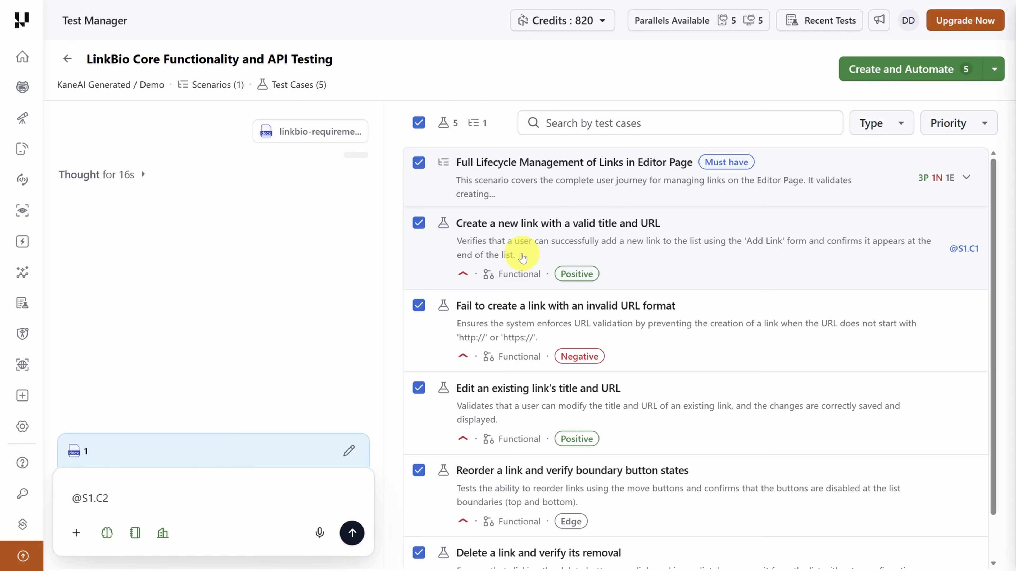
- In the "Create a new link with a valid title and URL" test case, change step 4's outcome to "first item" and save it
left_click(522, 258)
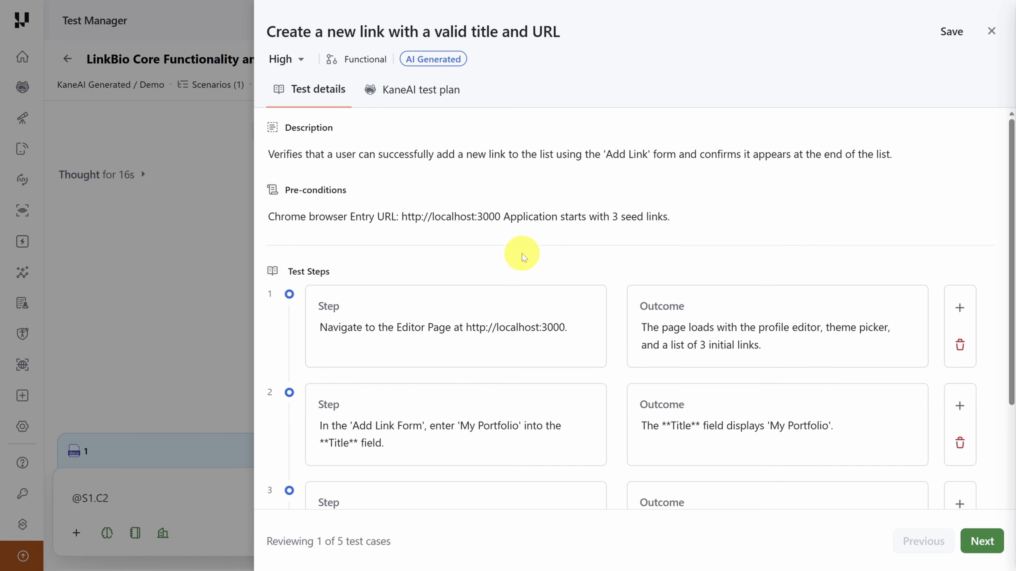
scroll(619, 269, "down", 1)
scroll(619, 271, "down", 5)
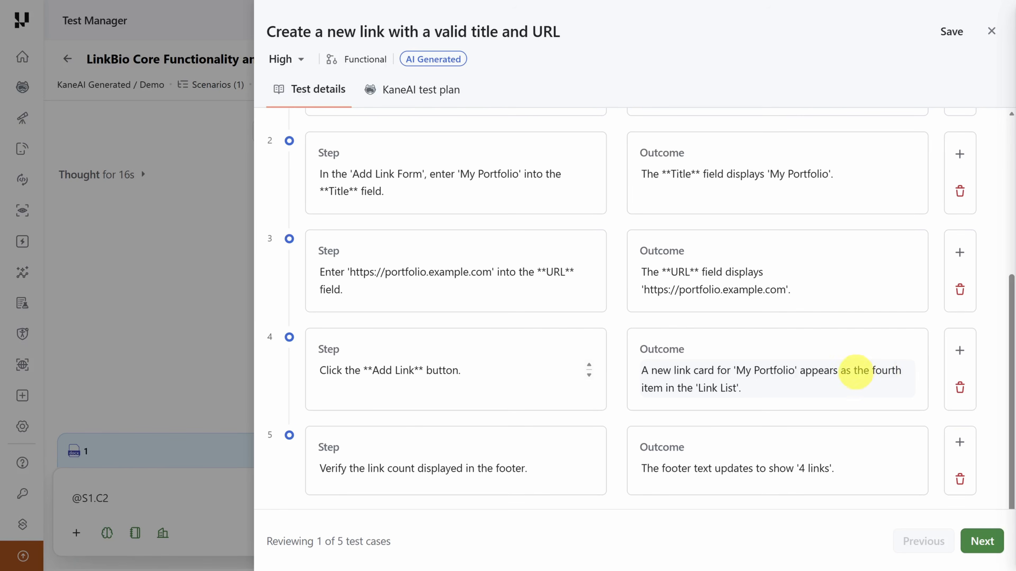
left_click(859, 369)
double_click(868, 378)
type("first")
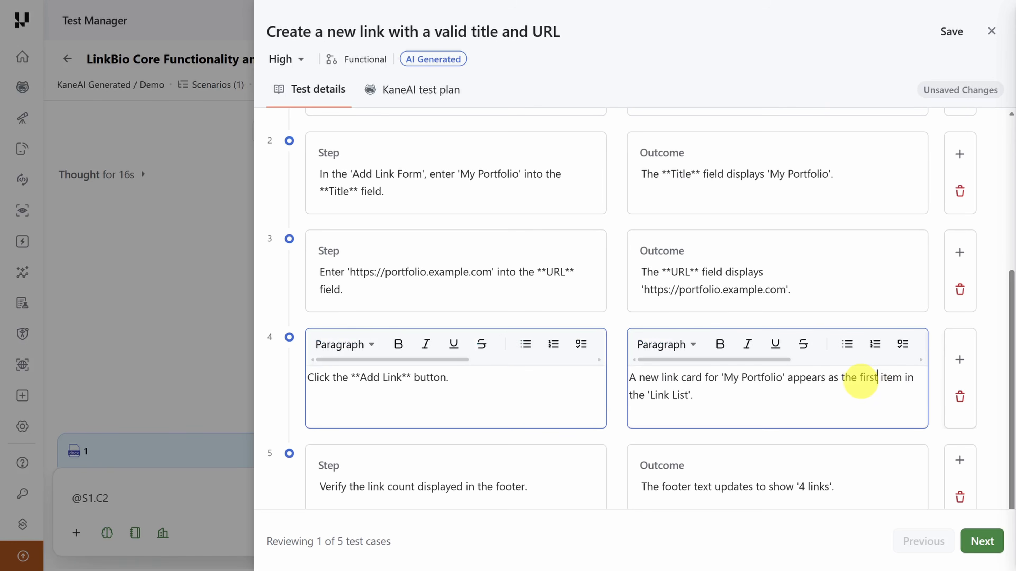
left_click_drag(860, 377, 903, 378)
left_click(951, 32)
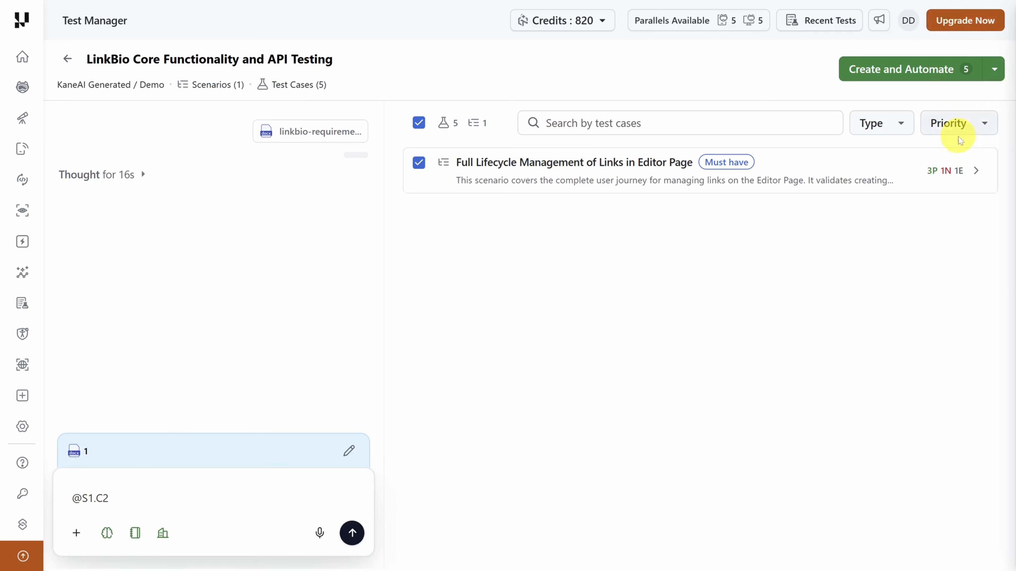
- Expand the scenario again, open the Create and Automate settings for its test cases, and set the test platform to Mobile App
left_click(976, 170)
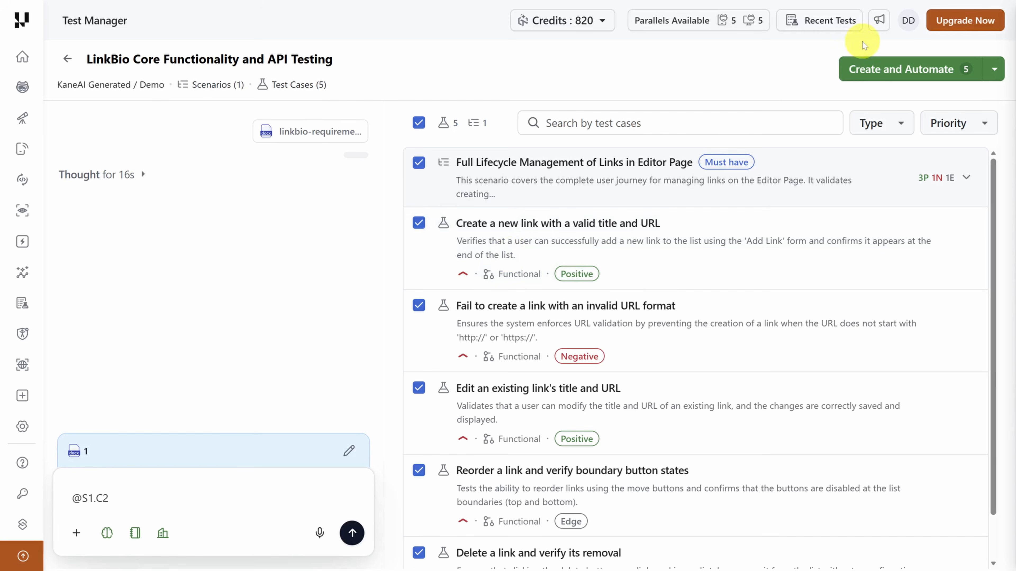
left_click(883, 71)
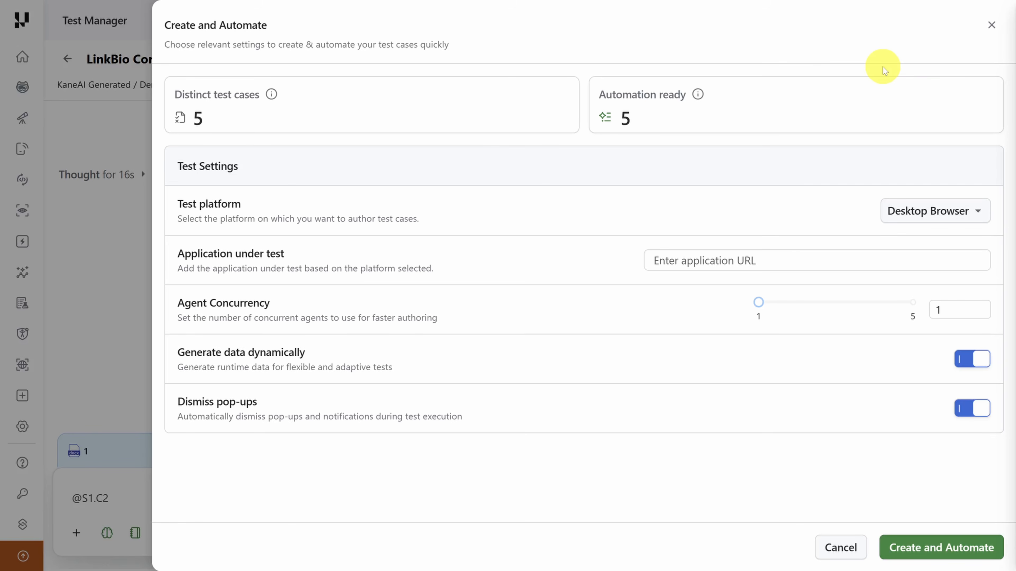
left_click(946, 219)
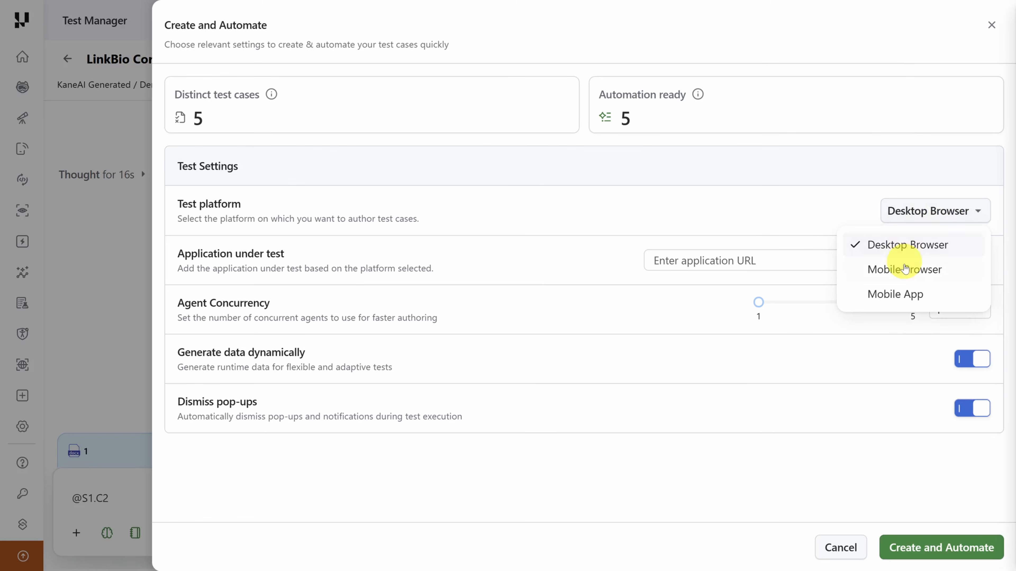
left_click(898, 293)
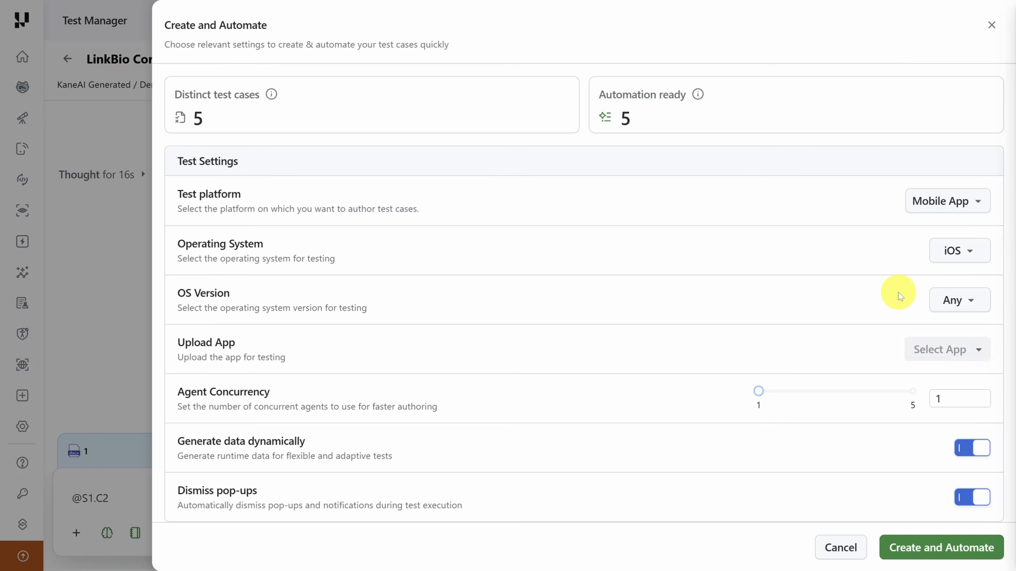
- Examine the operating system and OS version choices for the mobile app, and set Agent Concurrency to 5
left_click(972, 252)
left_click(974, 254)
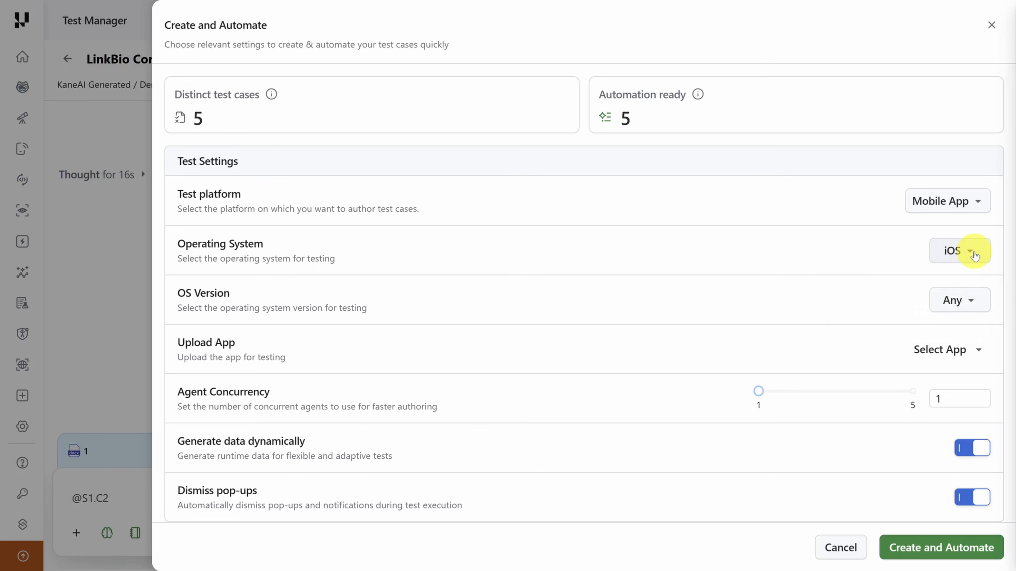
left_click(967, 299)
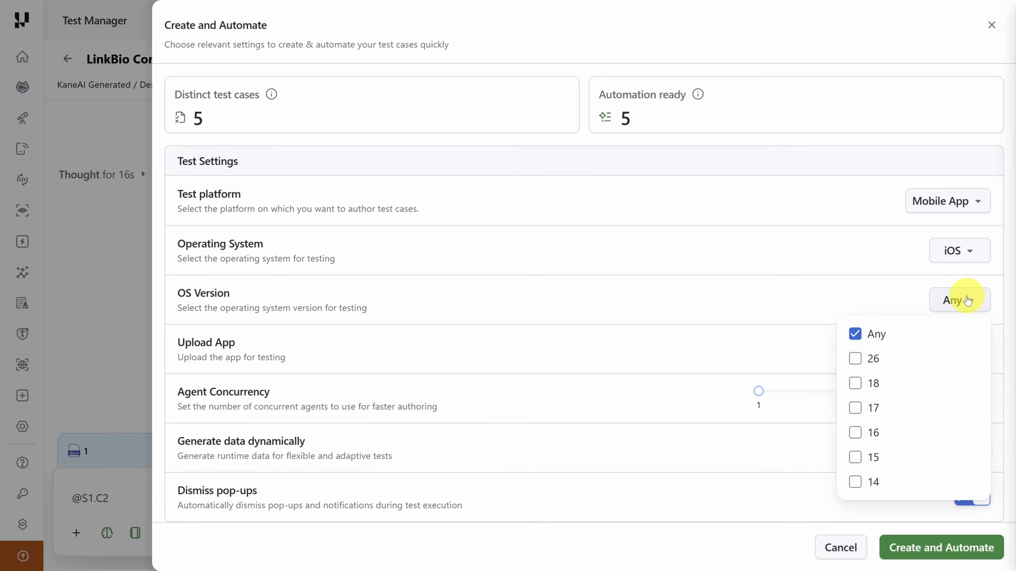
left_click(746, 342)
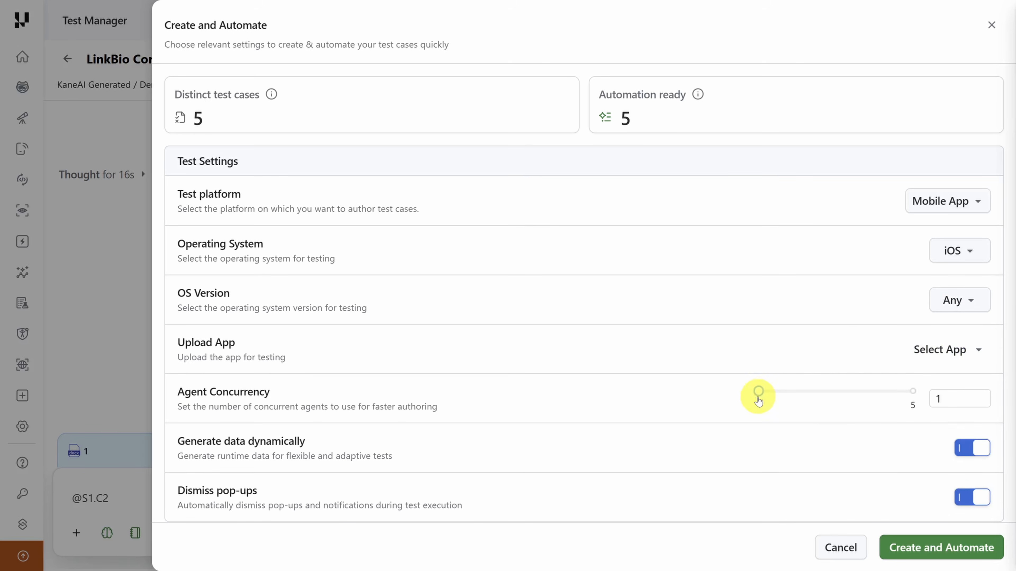
left_click_drag(759, 391, 917, 394)
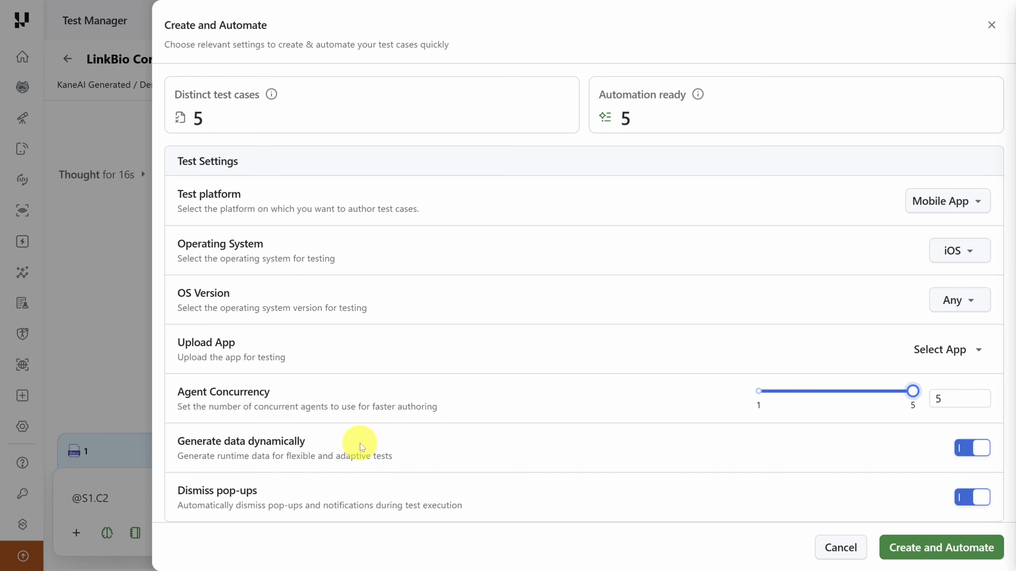
left_click_drag(177, 494, 282, 494)
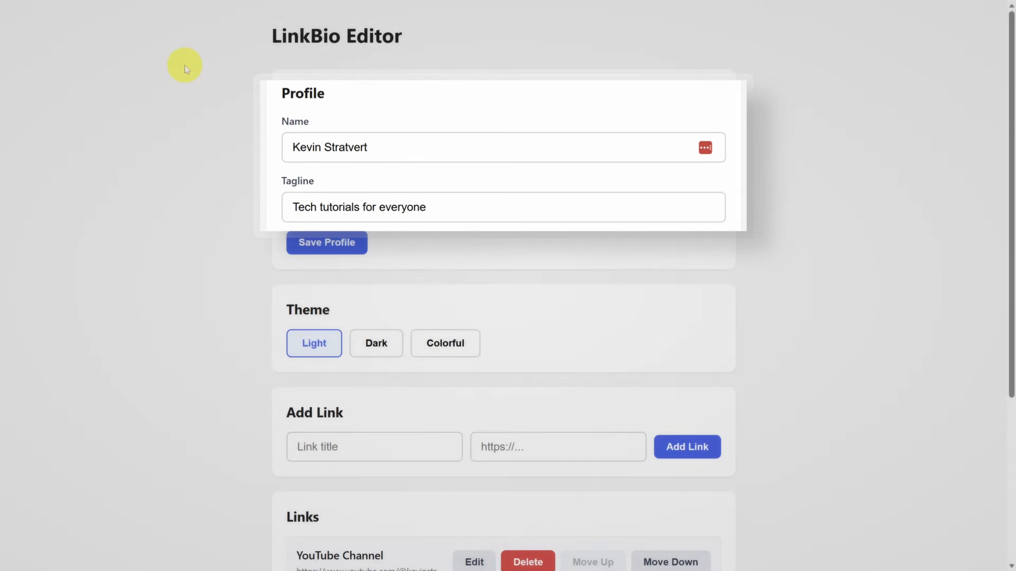
- Look over the LinkBio Editor page's links and the installation instructions in the yt-kaneai-linkbio GitHub README
scroll(184, 65, "down", 5)
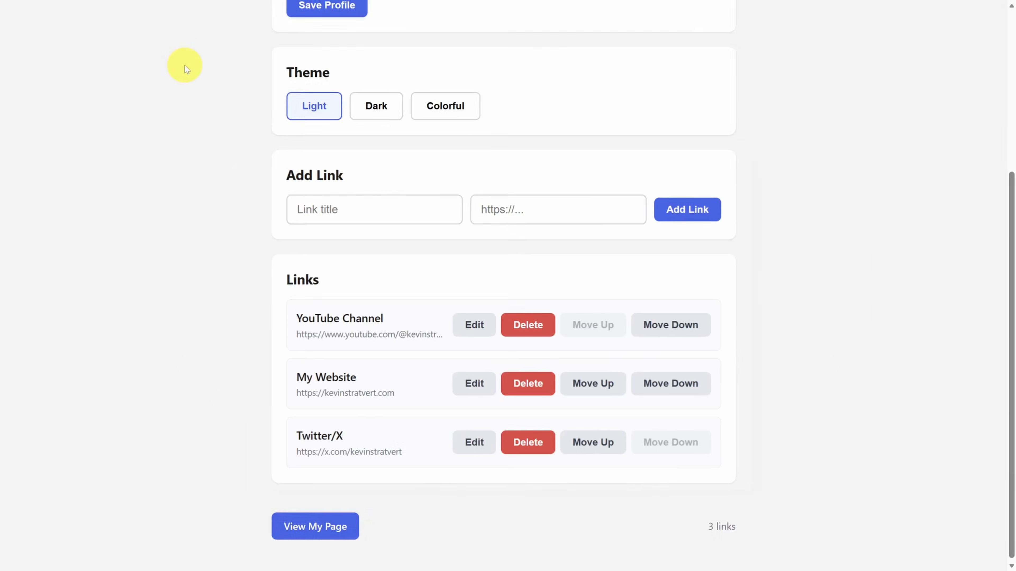
key("ctrl+Tab")
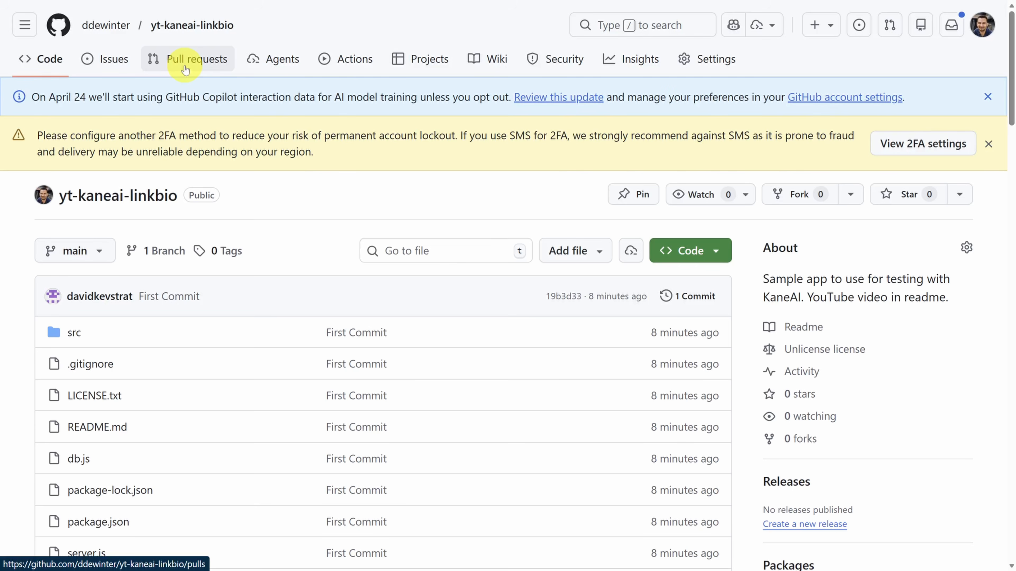
scroll(185, 69, "down", 15)
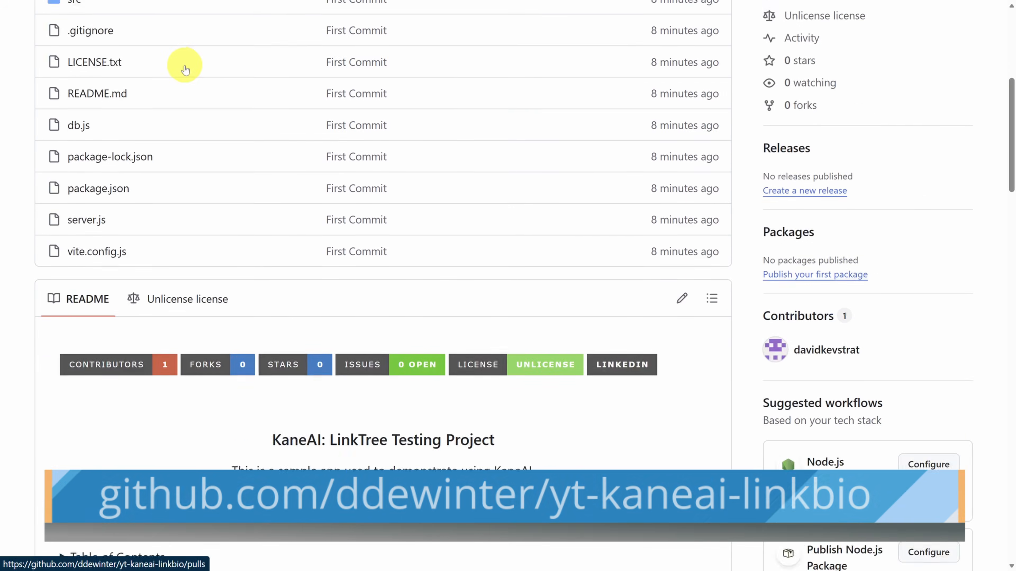
scroll(185, 68, "down", 12)
scroll(198, 62, "up", 3)
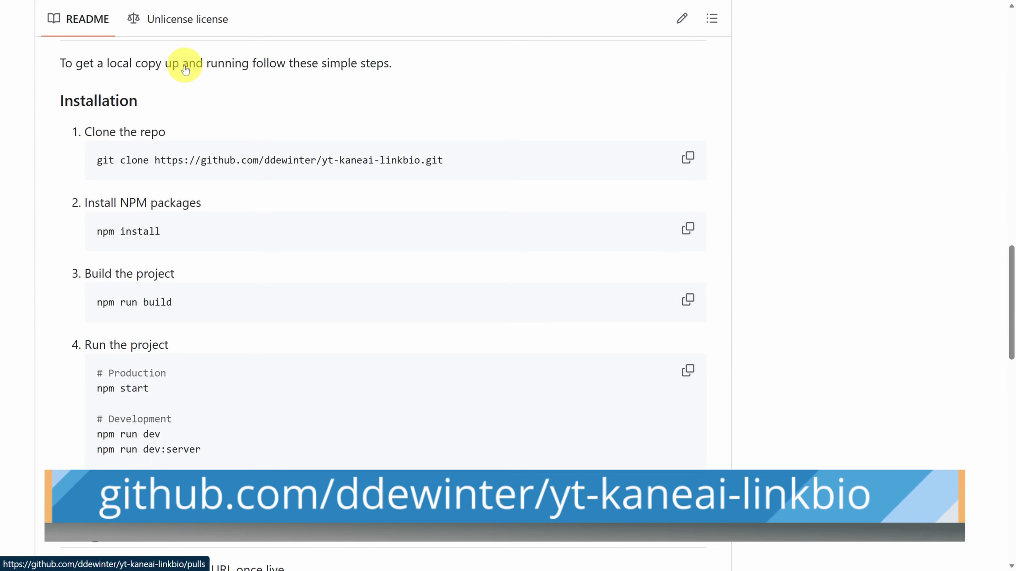
left_click_drag(84, 204, 245, 364)
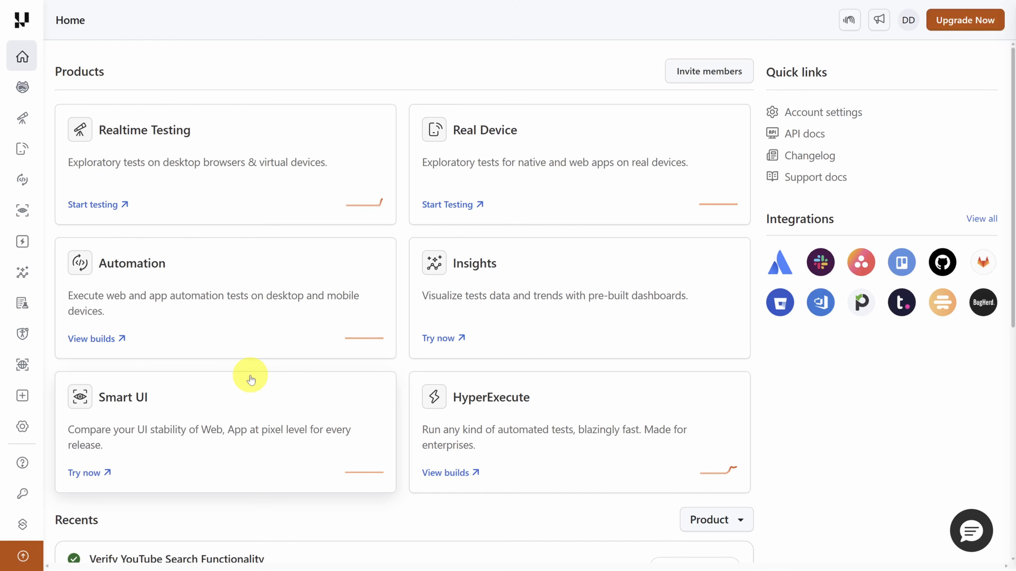
- Download the Windows tunnel binary from the Configure Tunnel command-line instructions and select LT.exe in the extracted LT_Windows folder
mouse_move(23, 57)
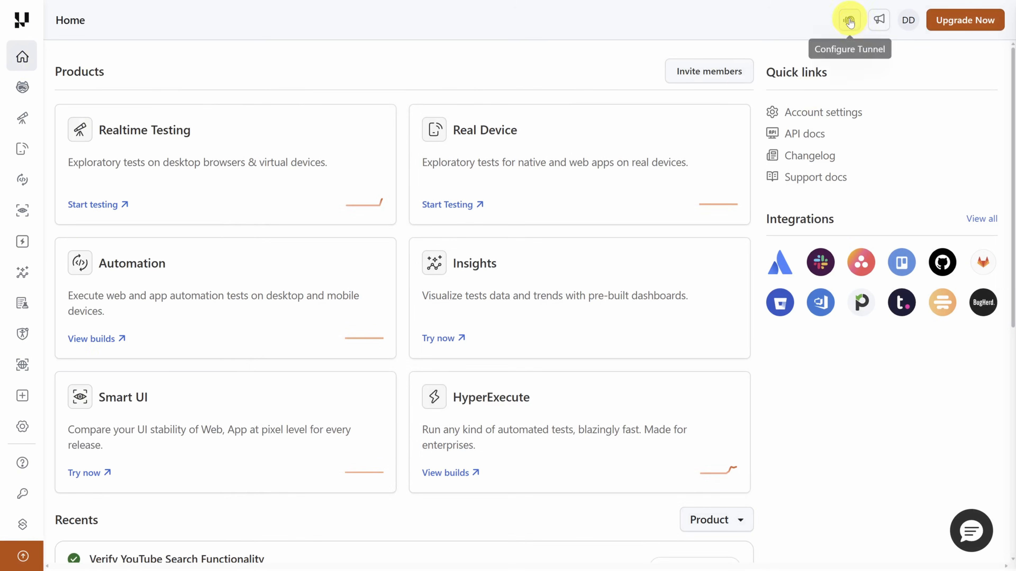
left_click(850, 24)
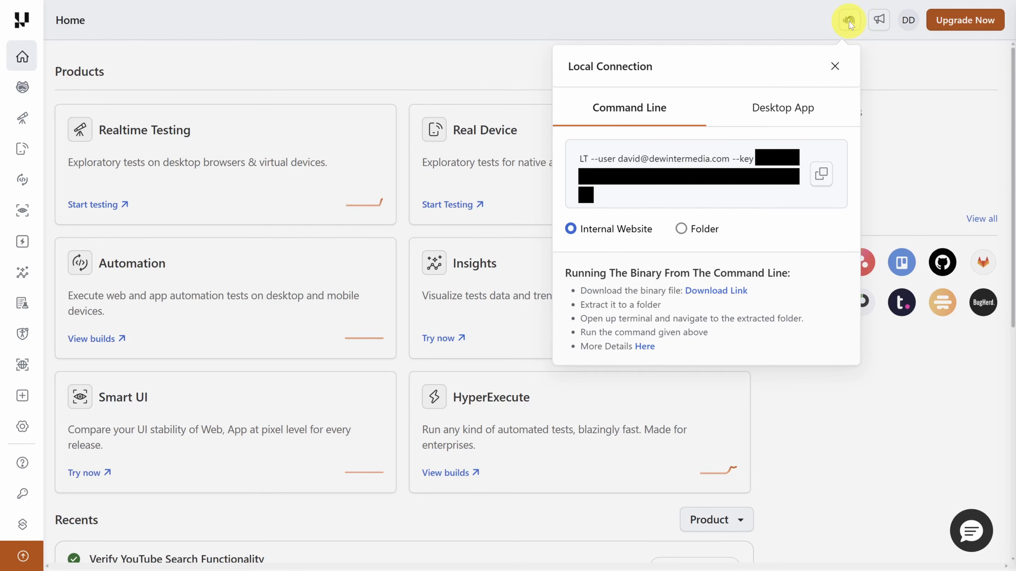
left_click(716, 291)
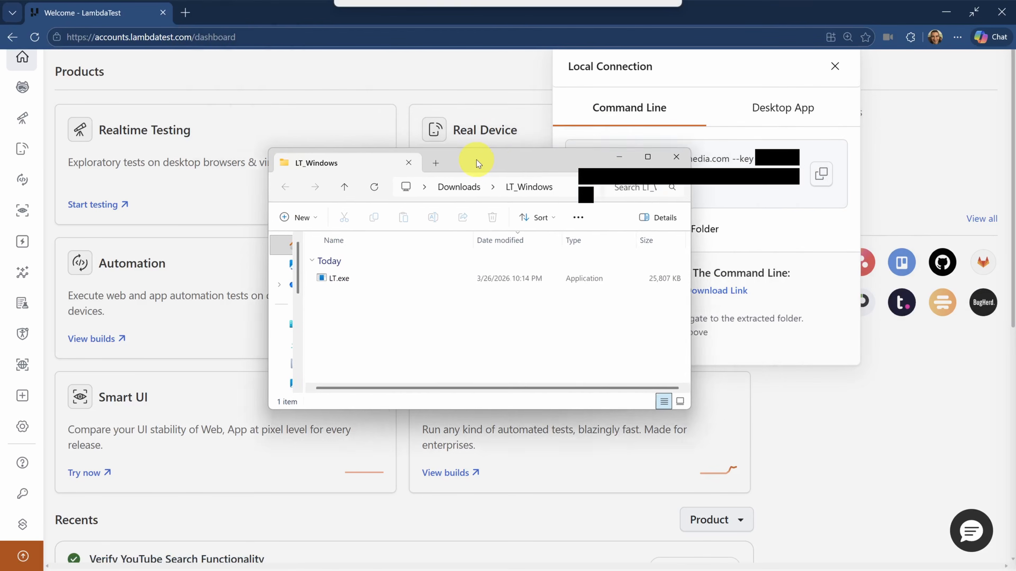
left_click_drag(477, 162, 399, 139)
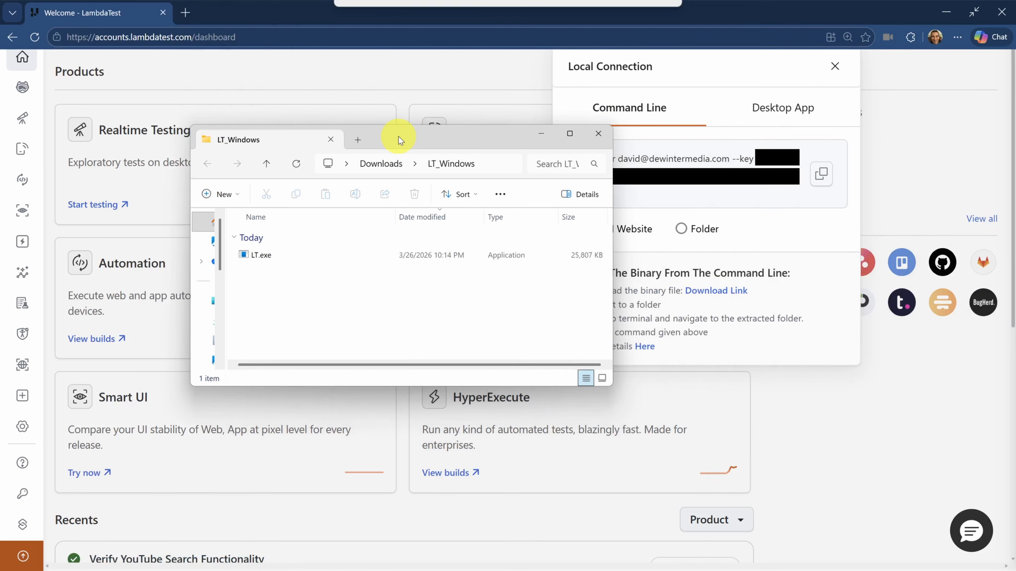
left_click(259, 261)
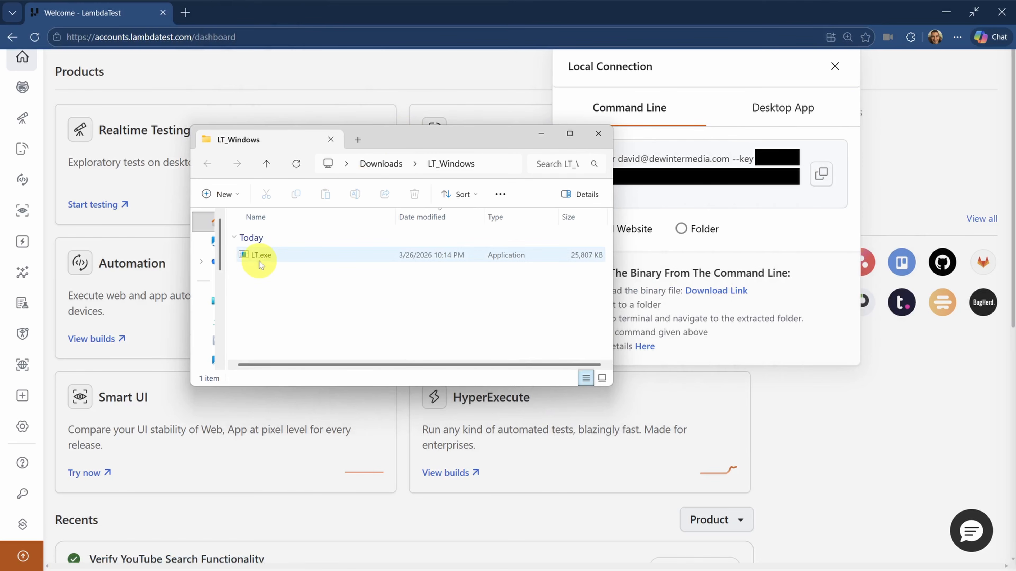
- Unblock LT.exe in its file properties and apply the change
right_click(259, 261)
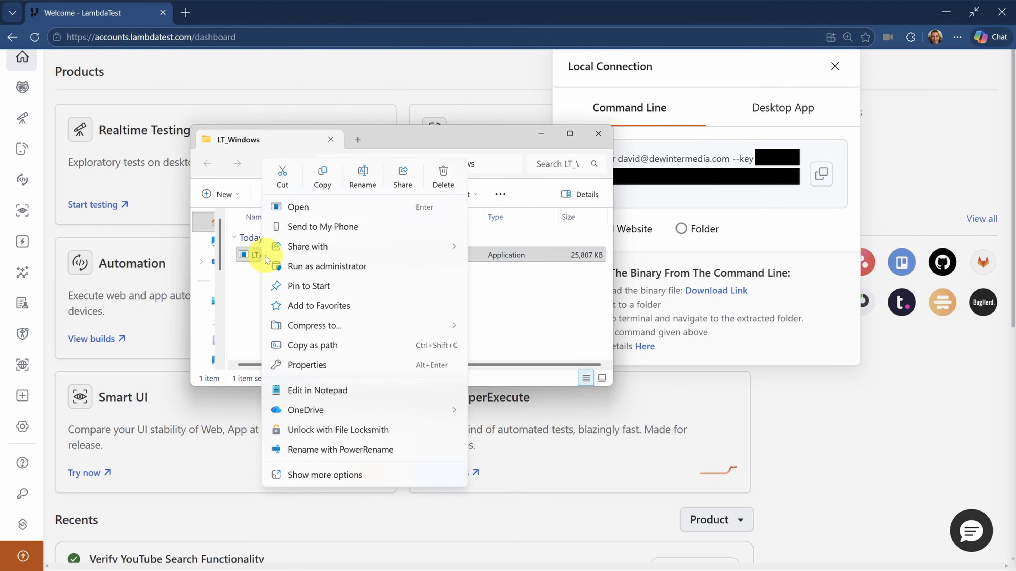
left_click(316, 364)
left_click(441, 419)
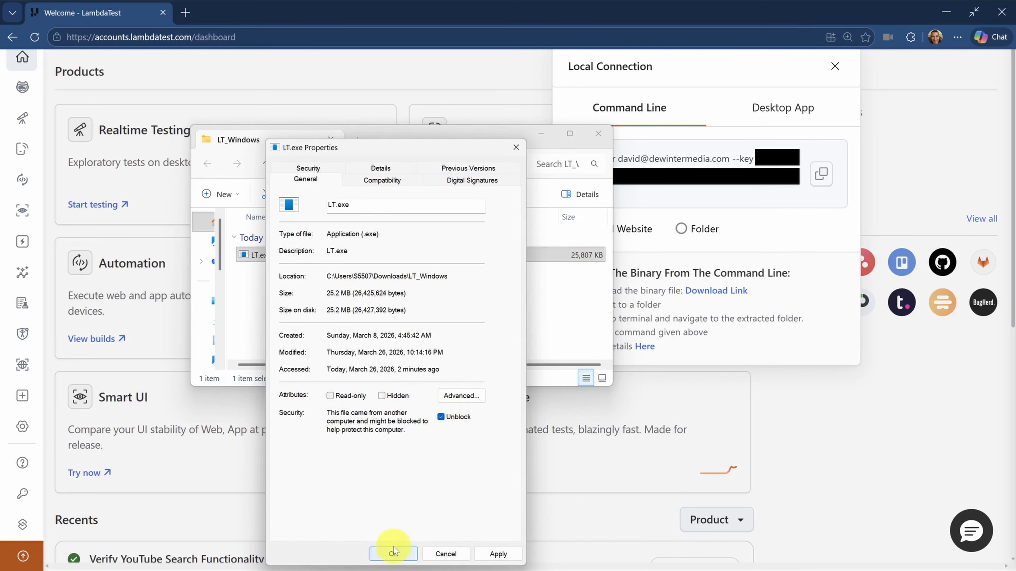
left_click(393, 553)
- Open a terminal in the LT_Windows folder and start cmd in it
right_click(309, 294)
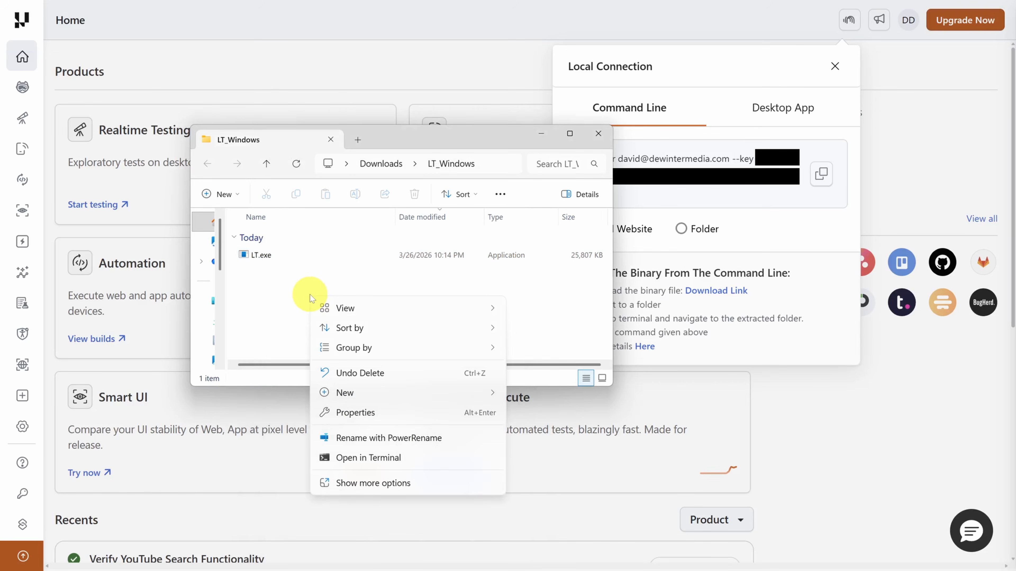
left_click(367, 459)
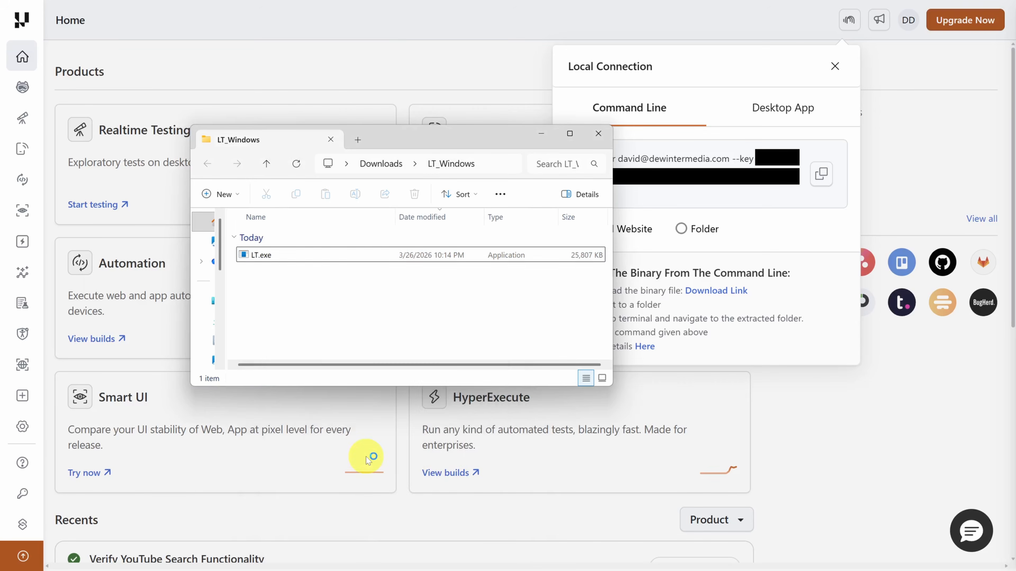
scroll(366, 457, "up", 2)
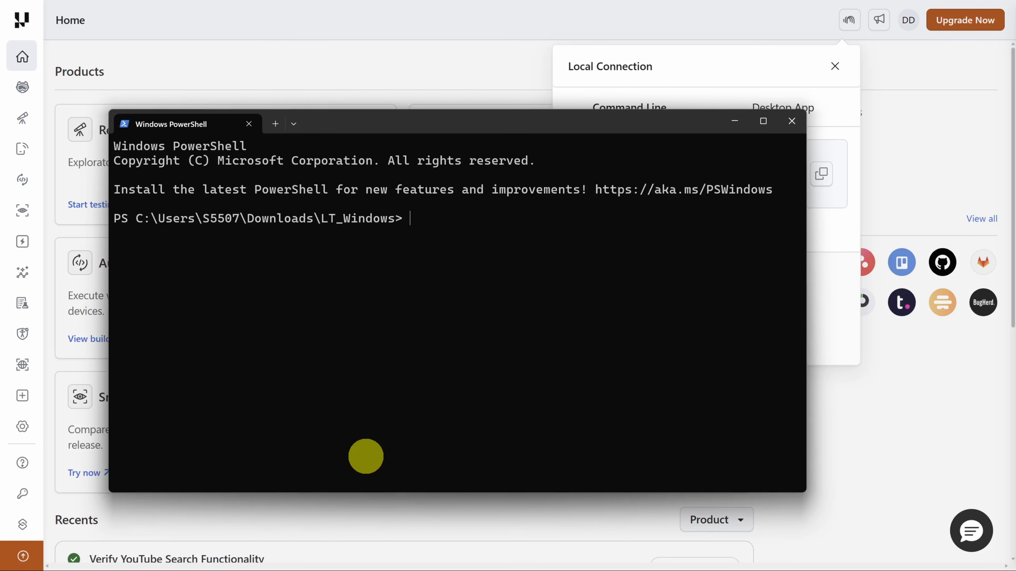
type("cmd")
key("Return")
- Copy the LT tunnel command with its user and access key into the terminal, append --env ht-prod, and run it
key("alt+Tab")
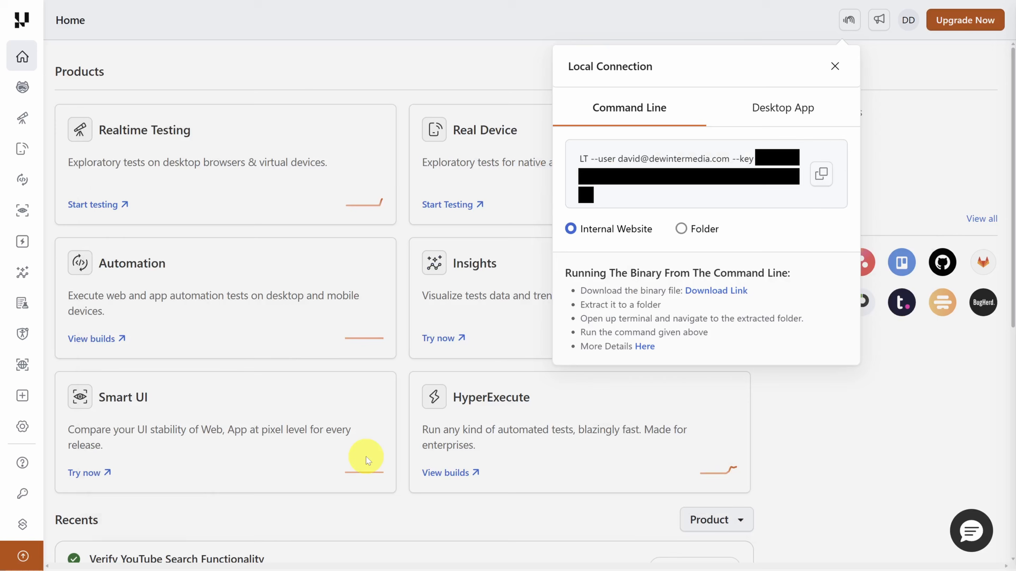
left_click(818, 178)
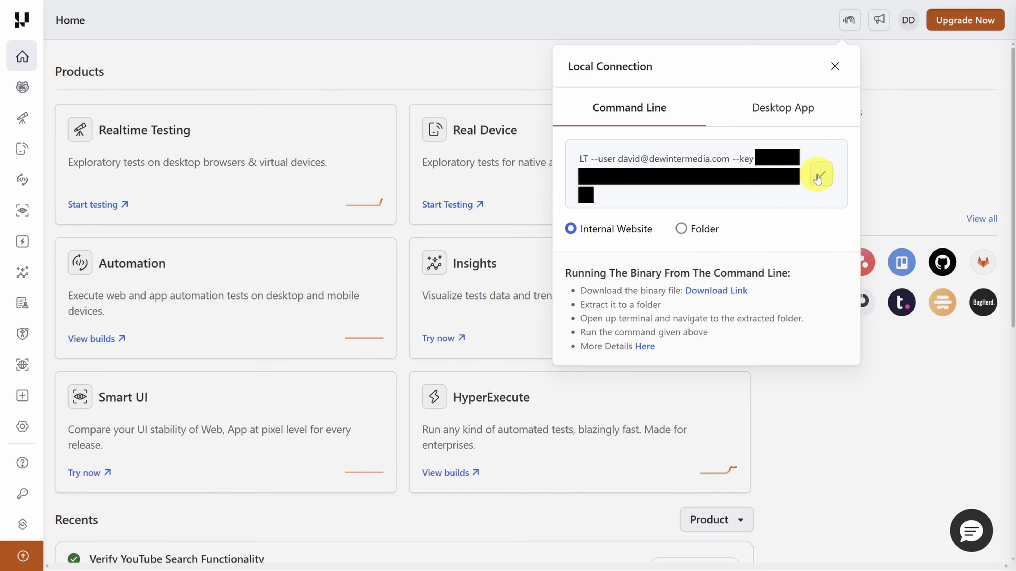
key("alt+Tab")
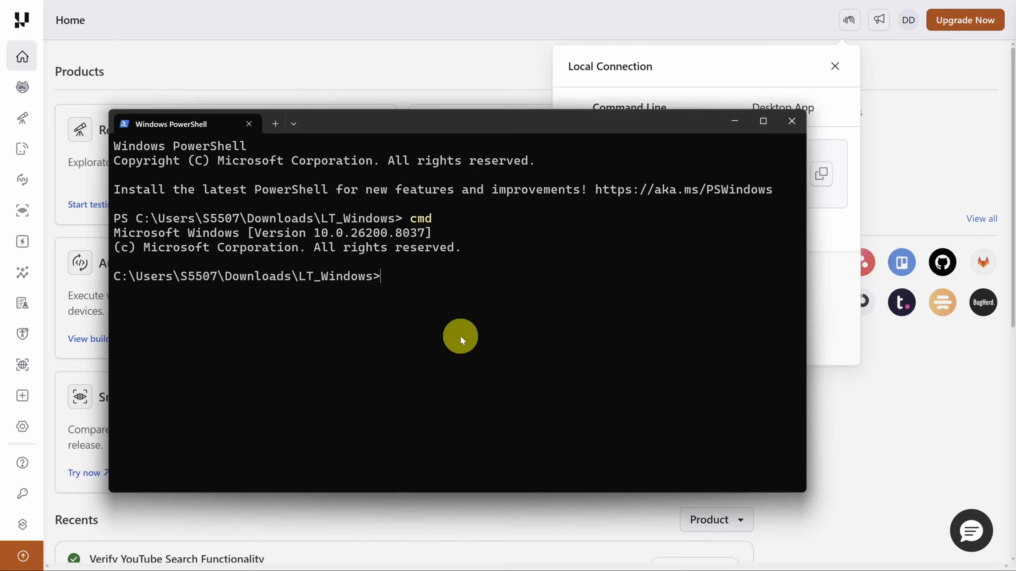
key("ctrl+v")
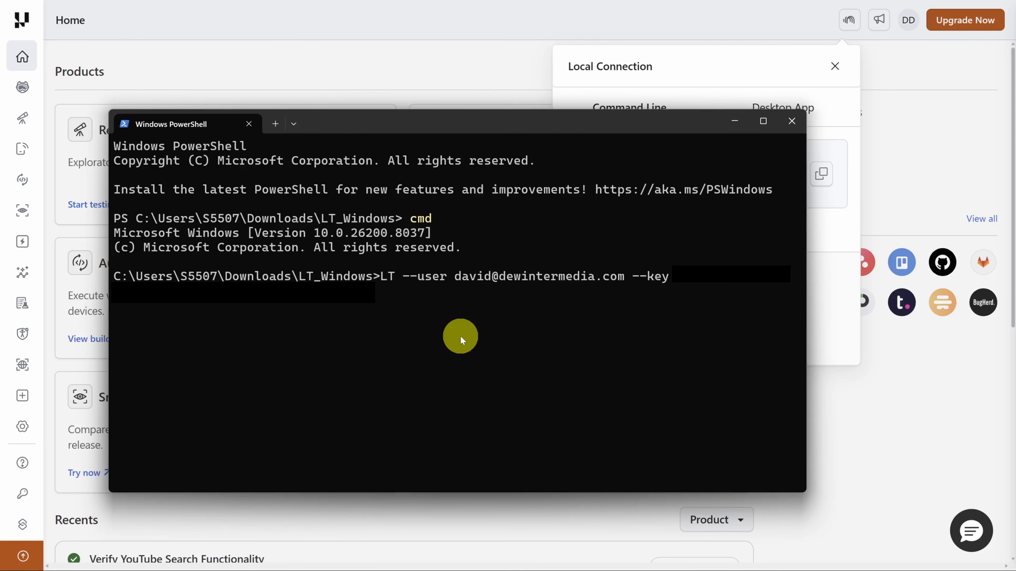
type("--env ht-prod")
key("Return")
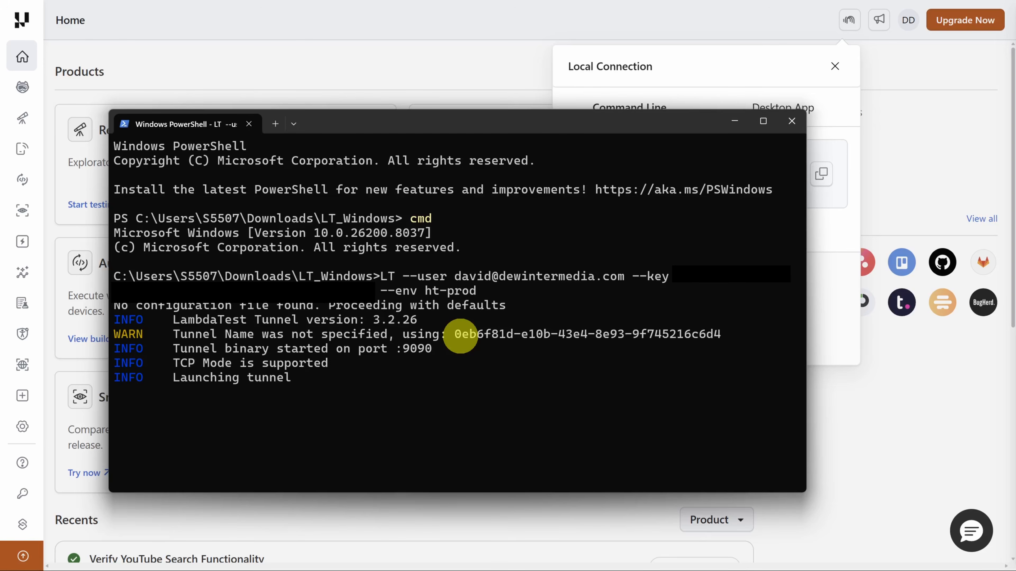
left_click_drag(173, 391, 358, 391)
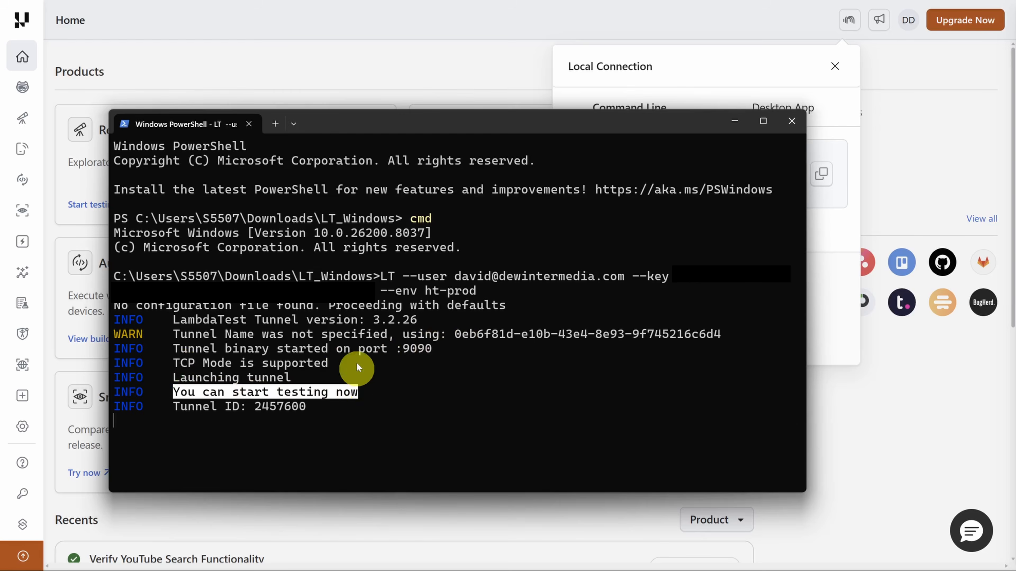
- Return to the dashboard, go to KaneAI, and open the Author Browser Test settings
left_click(355, 70)
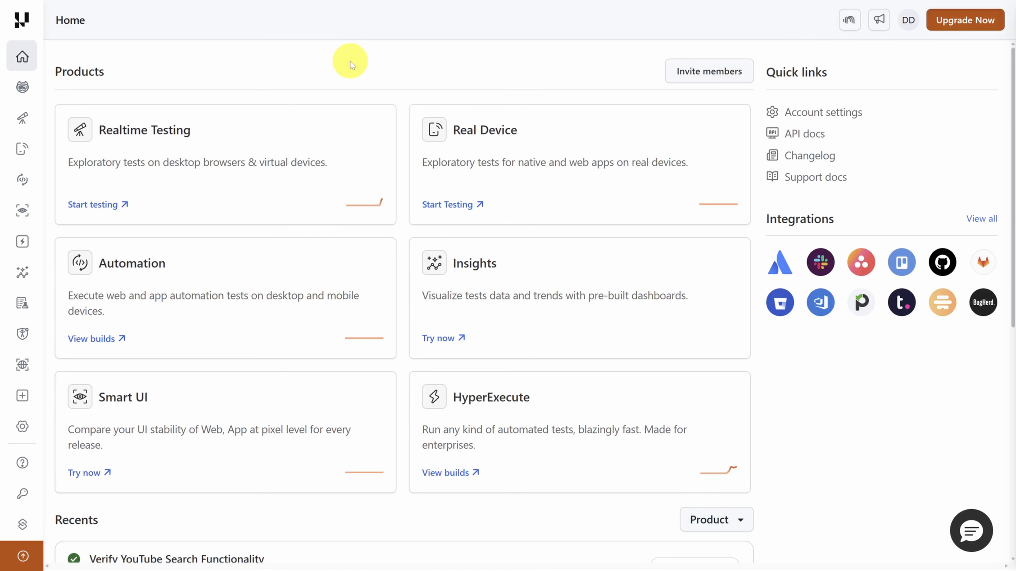
mouse_move(21, 85)
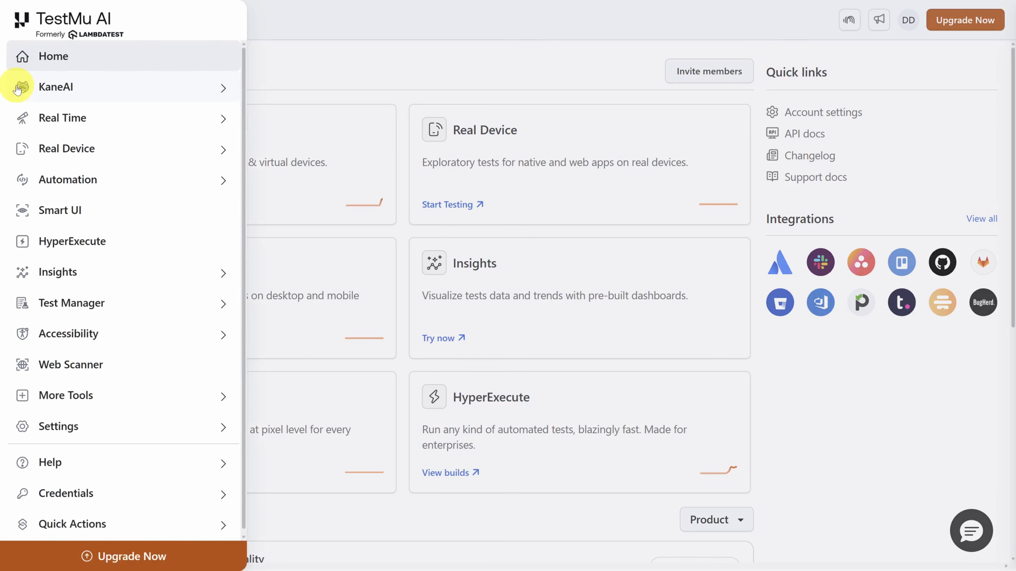
left_click(64, 91)
left_click(57, 87)
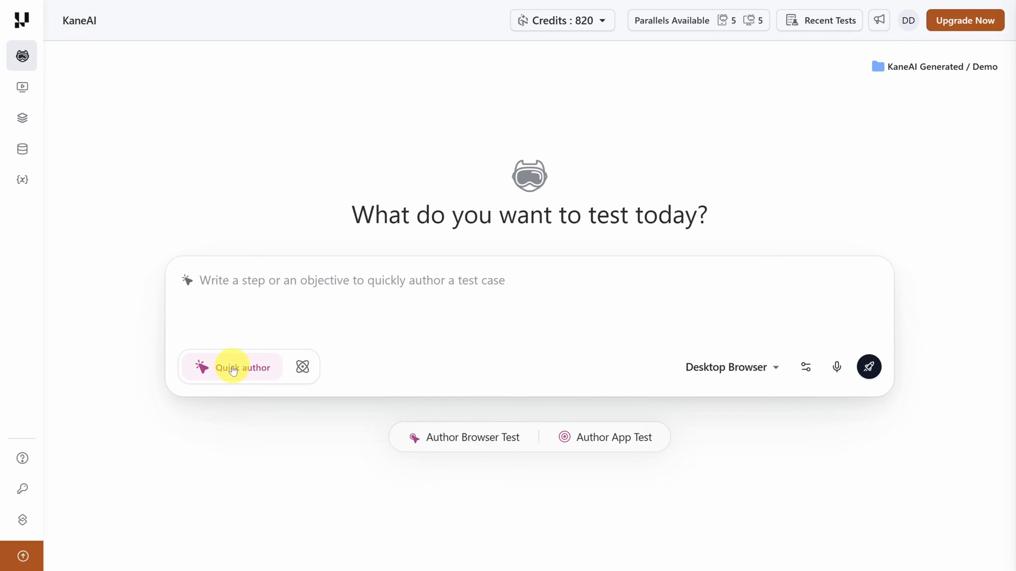
left_click(303, 367)
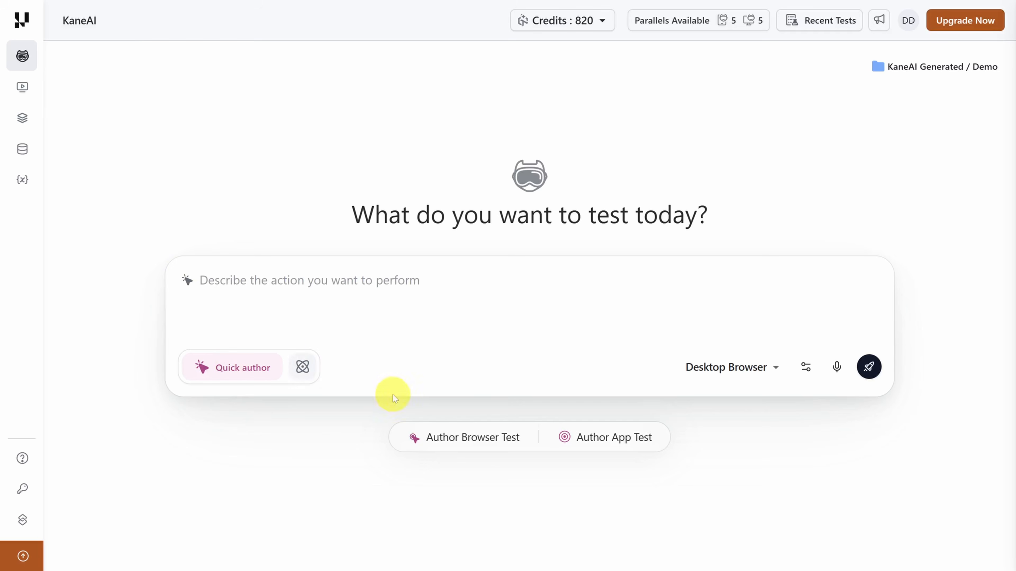
left_click(449, 439)
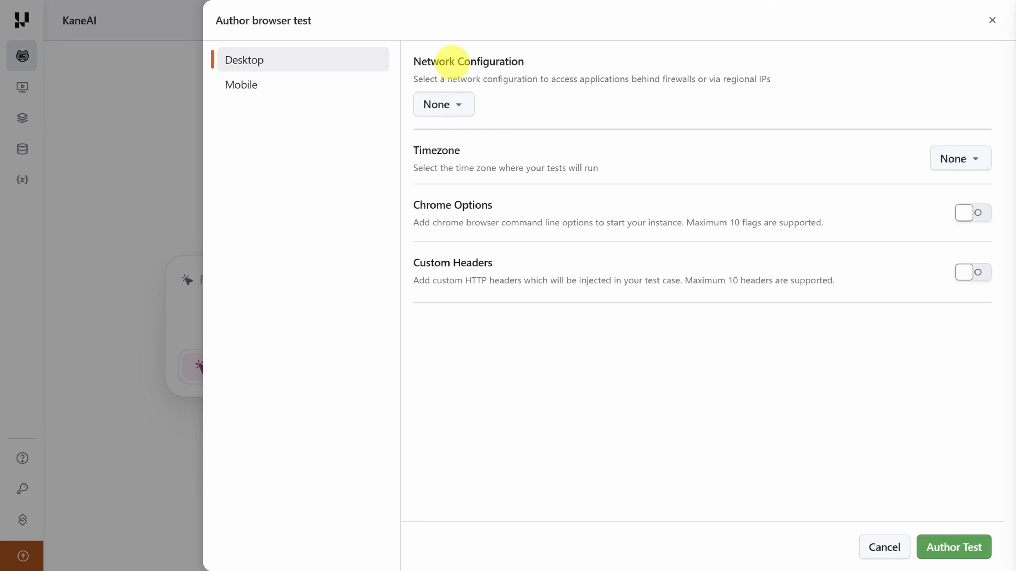
- Set the desktop test's network configuration to Tunnel and choose the running tunnel
left_click(456, 105)
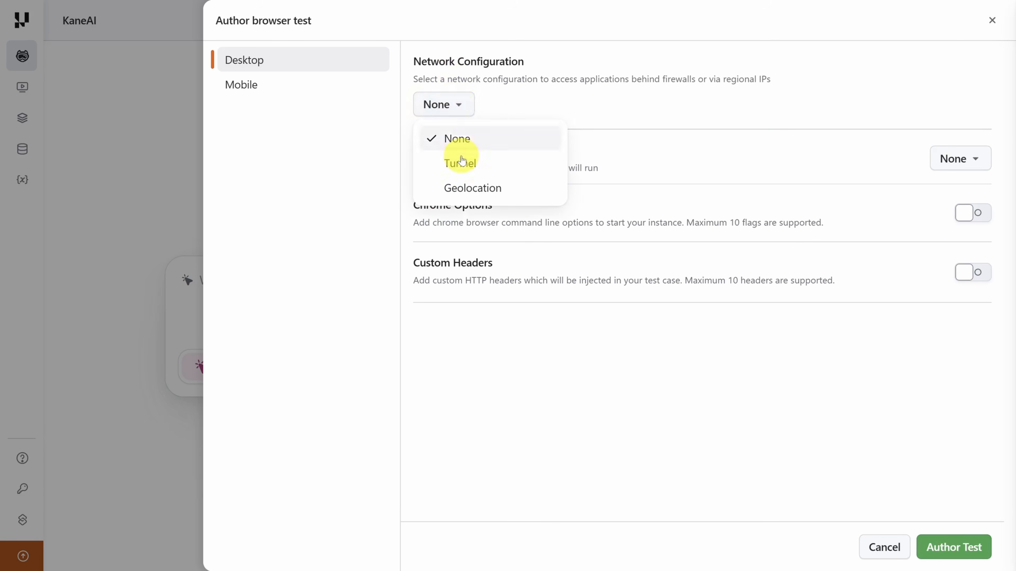
left_click(461, 167)
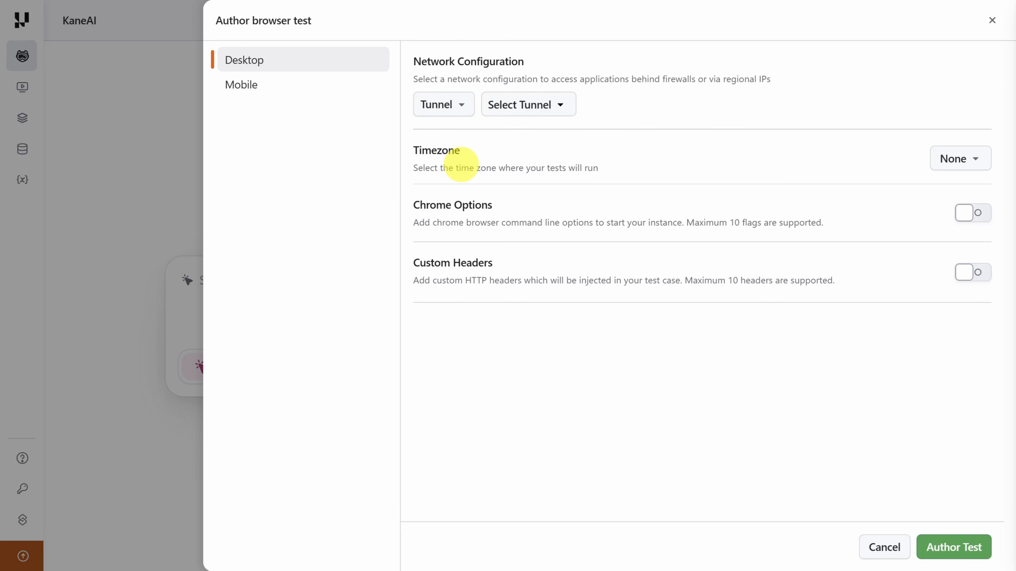
left_click(538, 104)
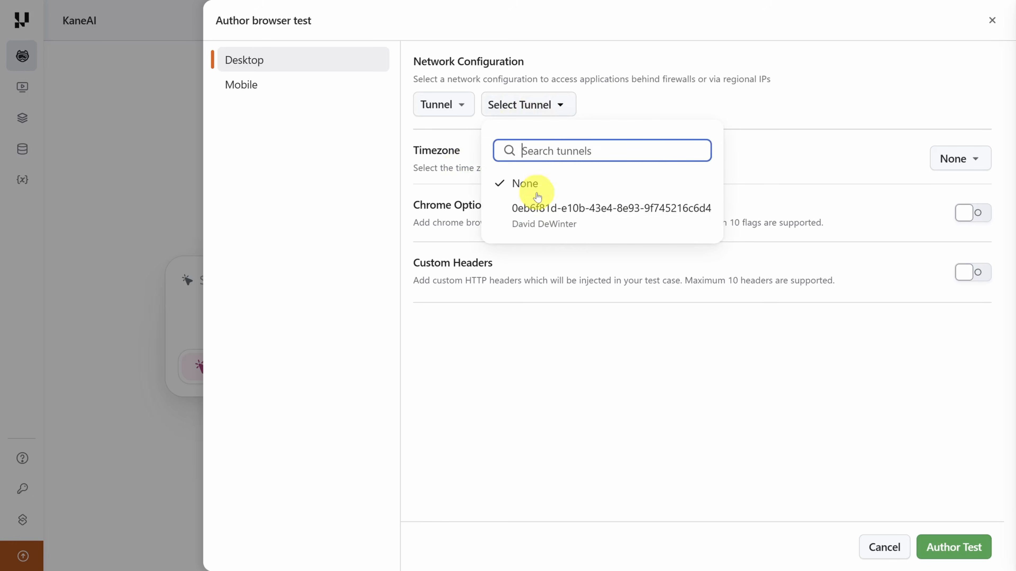
left_click(539, 224)
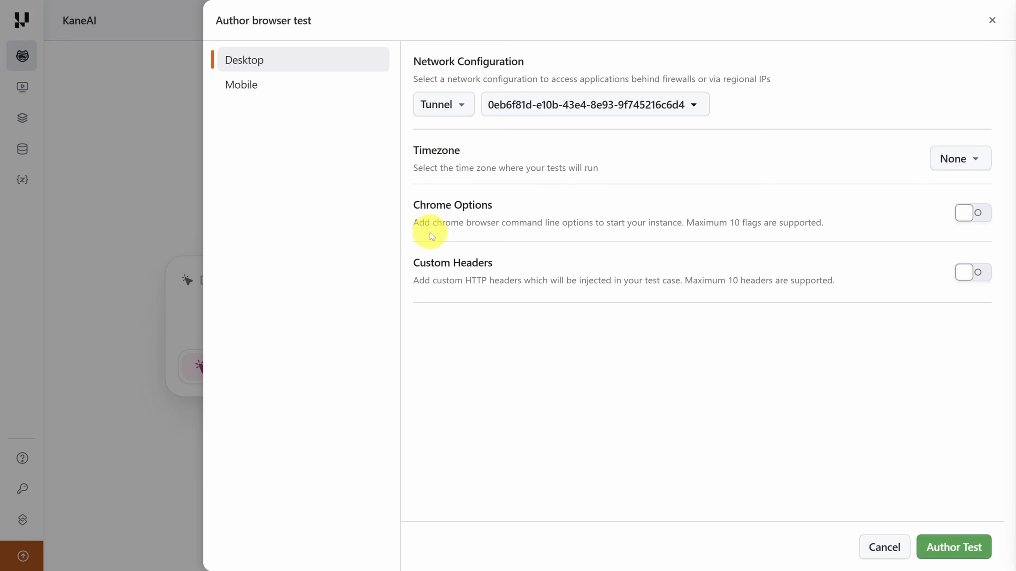
- Look over the timezone choices and the mobile device options, and return to the Desktop settings
left_click(967, 160)
left_click(967, 159)
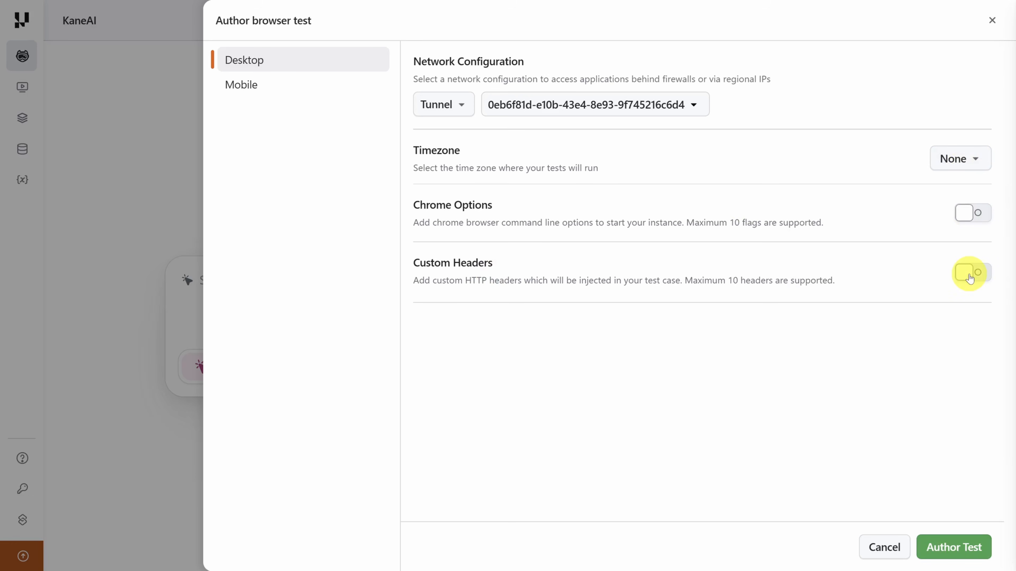
left_click(256, 90)
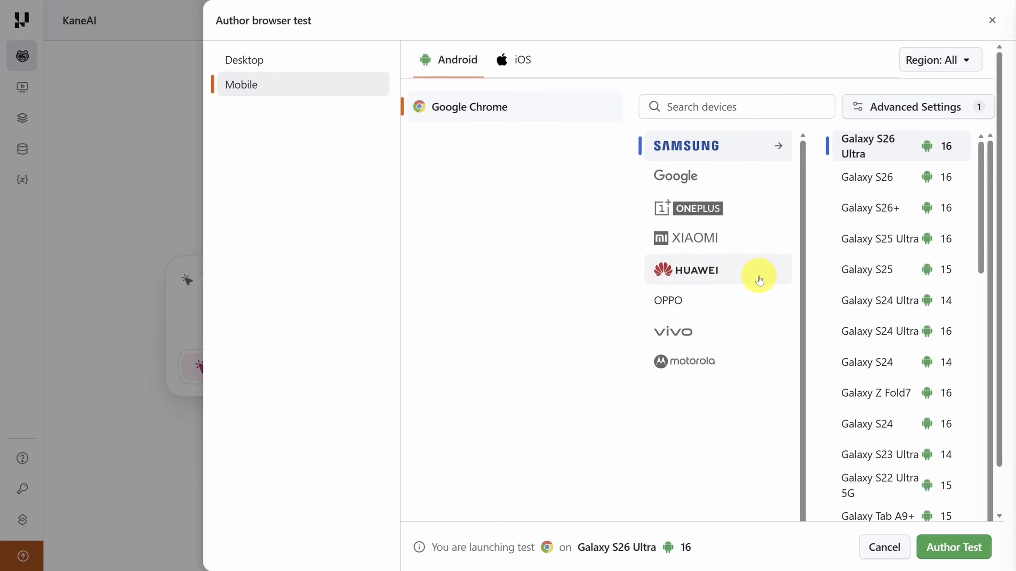
left_click(270, 64)
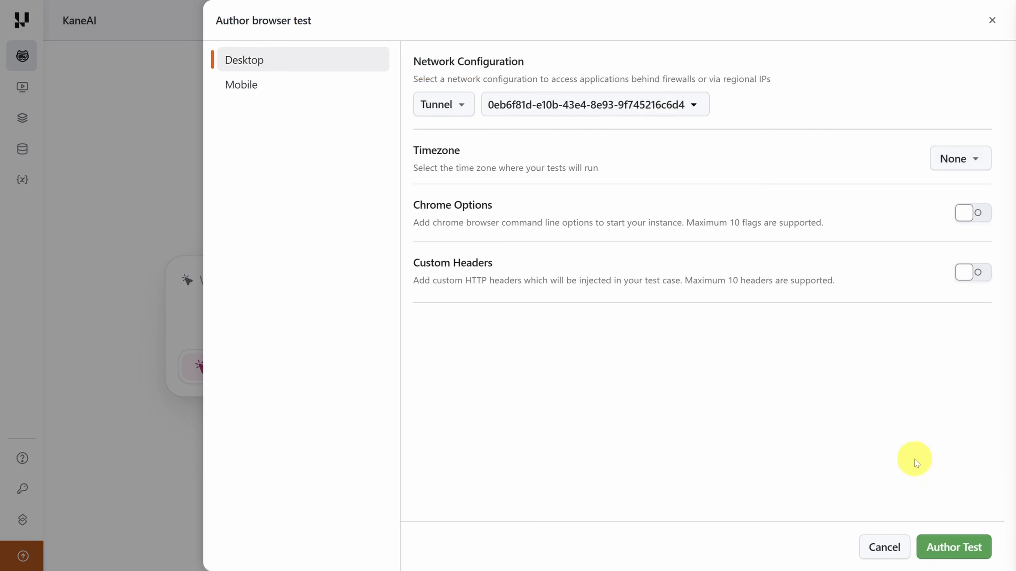
- Launch the desktop browser test and open localhost:3000 in its Chrome session
left_click(954, 548)
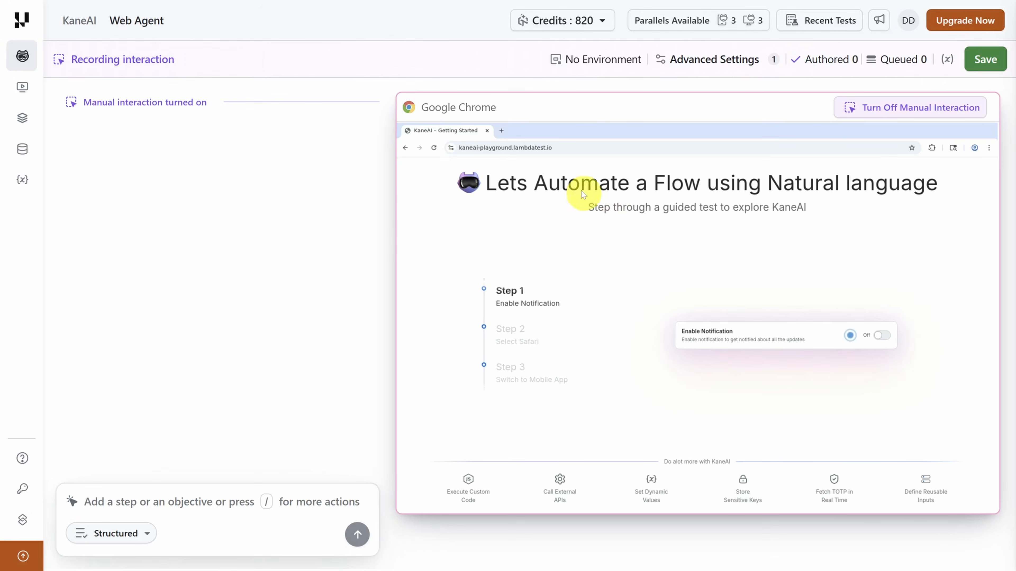
left_click(564, 147)
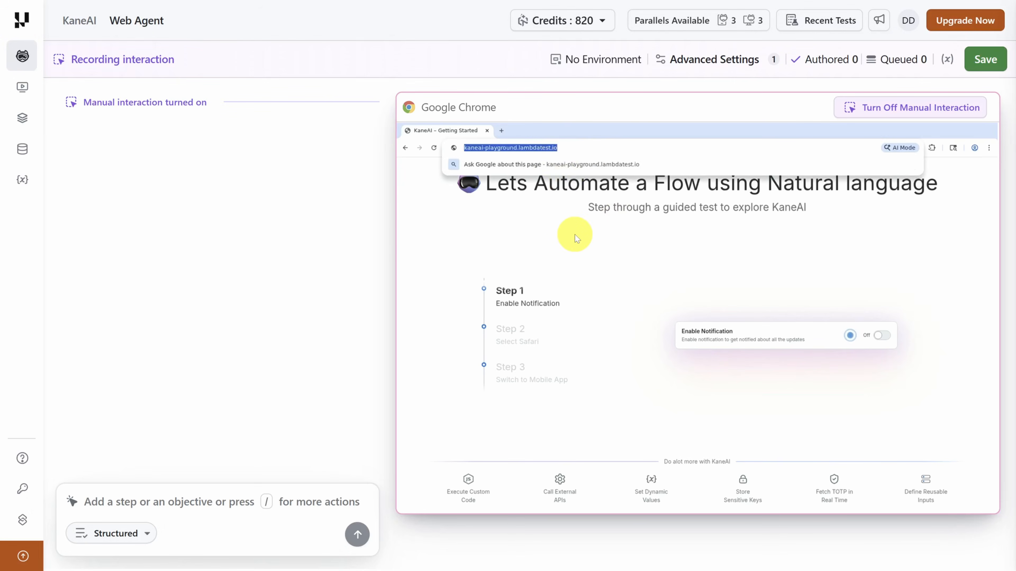
type("localhost:3000")
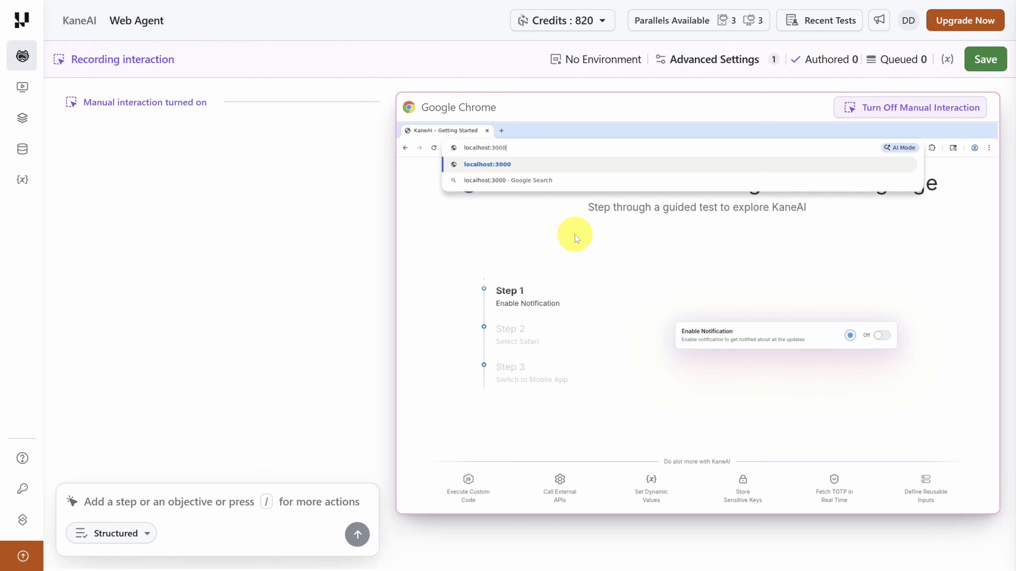
key("Return")
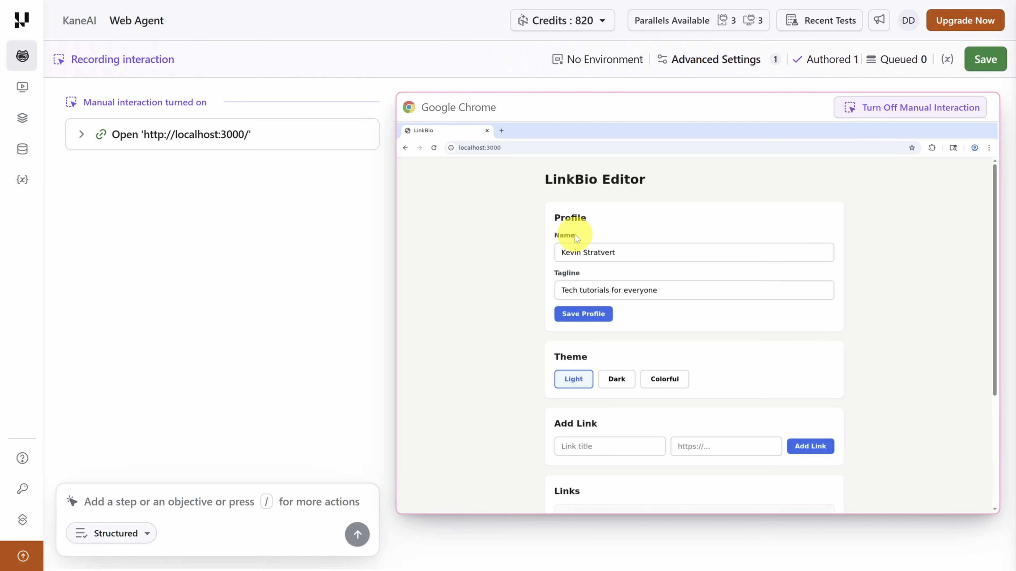
- Rename the first link in LinkBio Editor to "YouTube Channel 1", save it, and view the resulting page
scroll(532, 240, "down", 3)
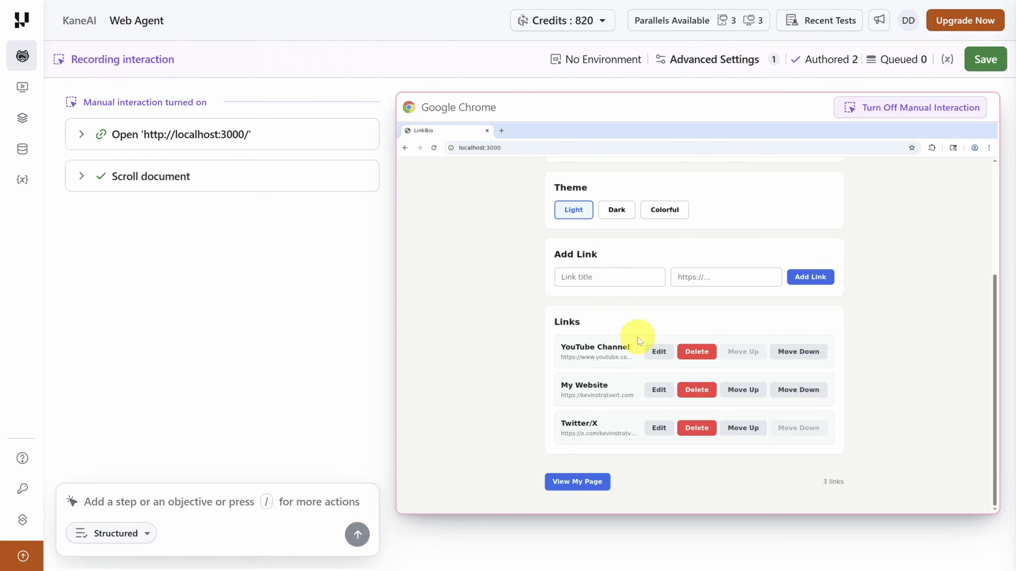
left_click(657, 352)
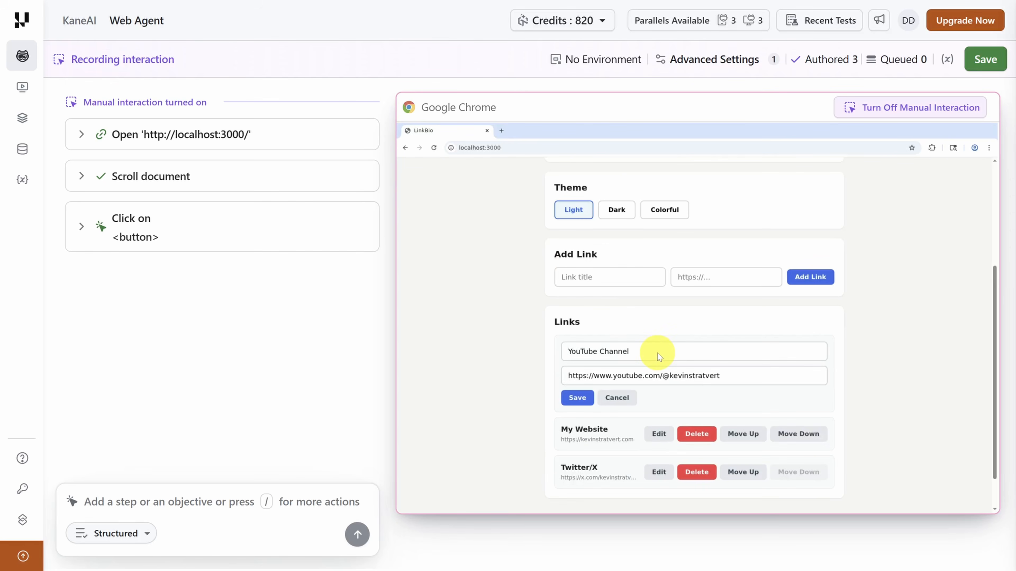
left_click(657, 352)
type("1")
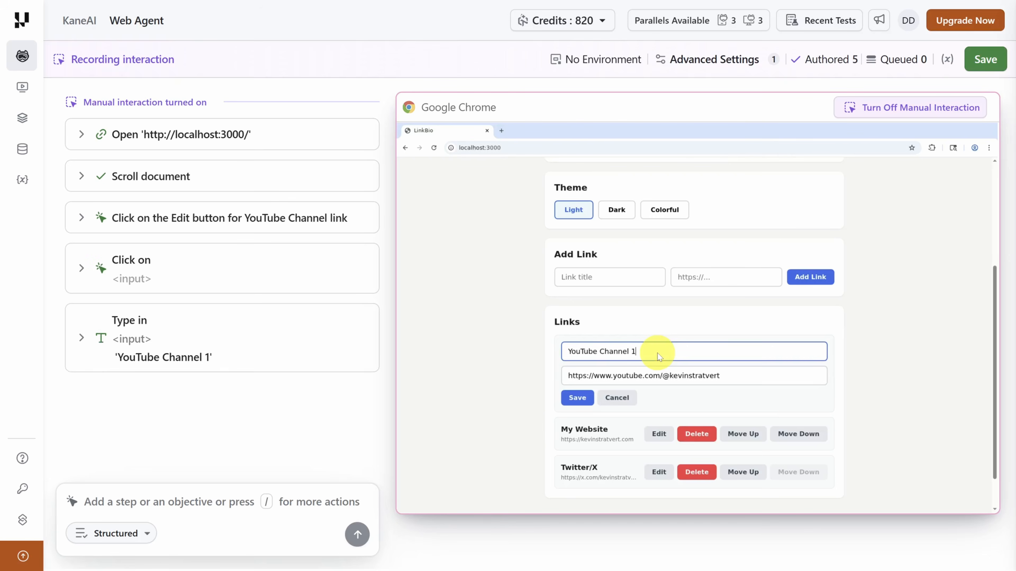
left_click(578, 398)
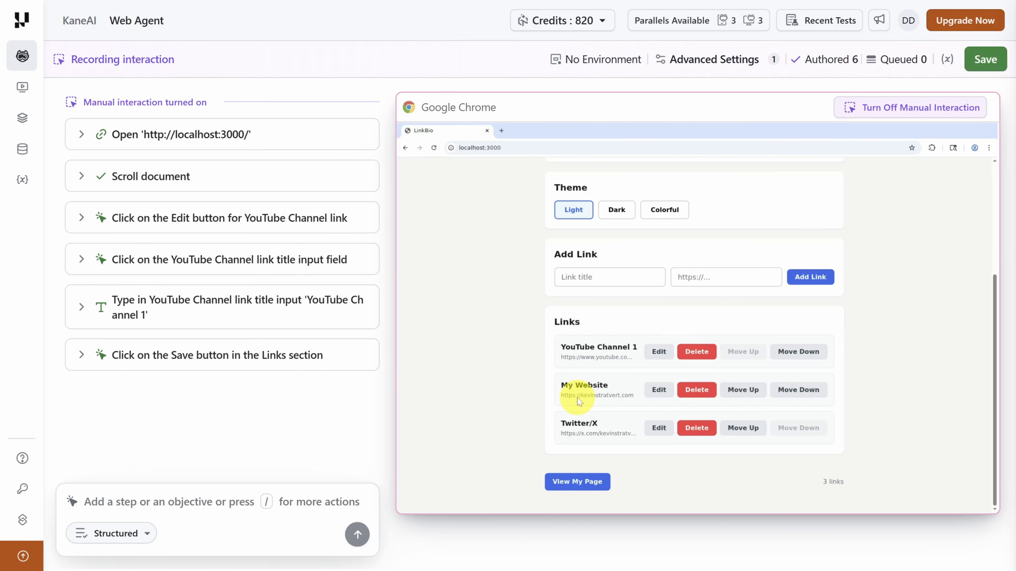
left_click(576, 482)
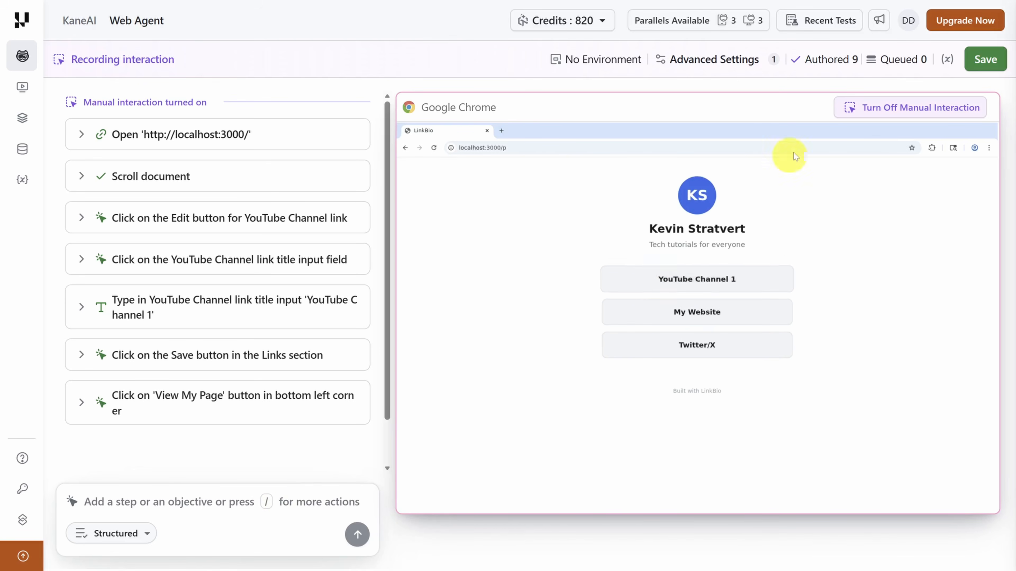
- Turn off manual interaction and add the step 'Validate that the first link name is "YouTube Channel 1"'
left_click(918, 109)
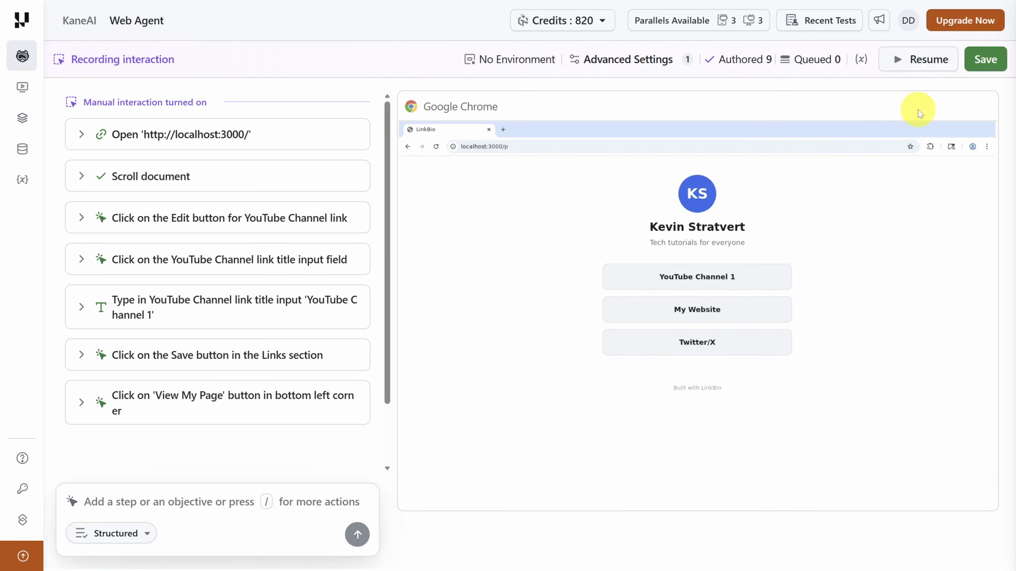
left_click(181, 501)
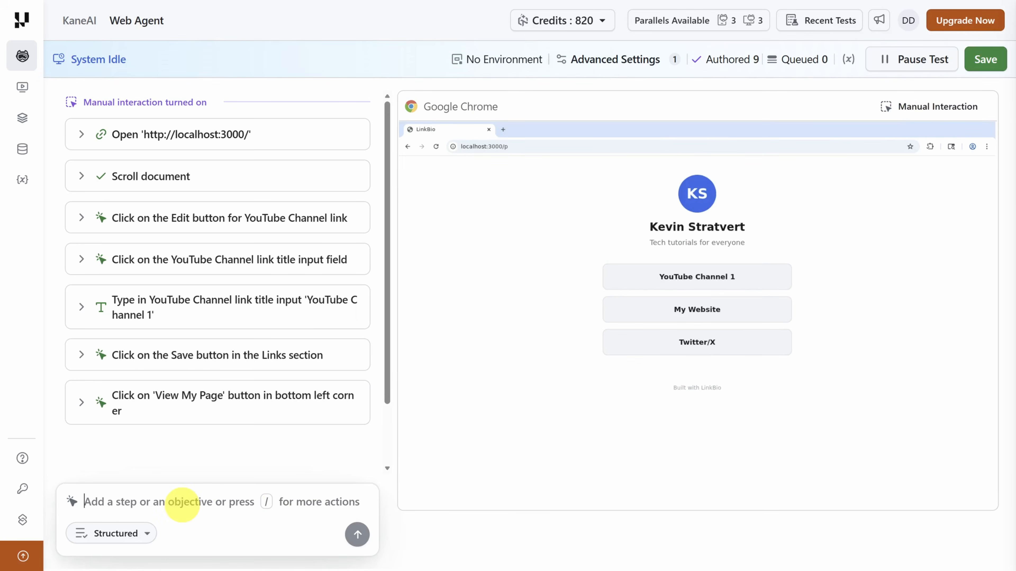
type("Validate that the first link name is \"YouTube Channel 1\"")
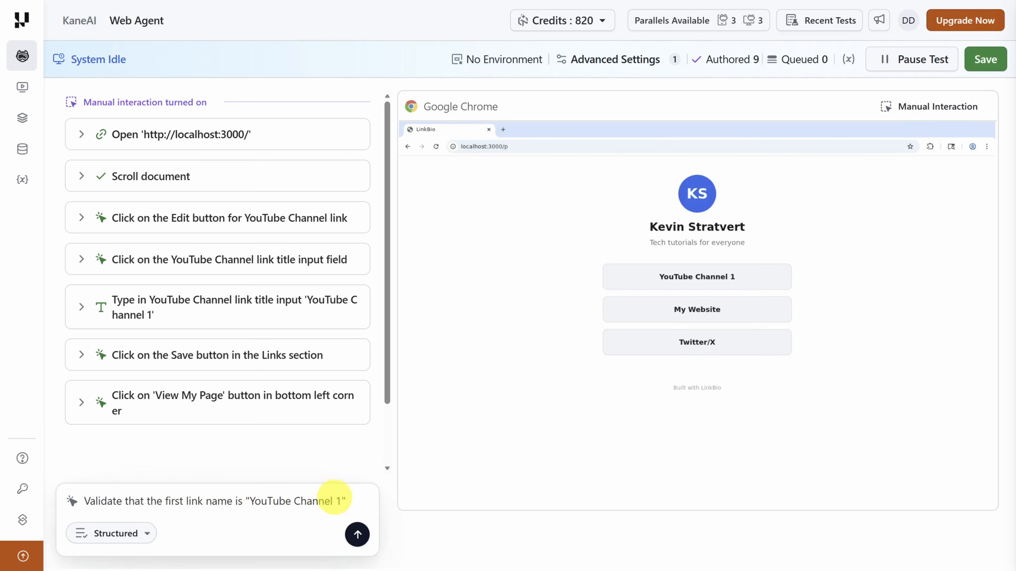
key("Return")
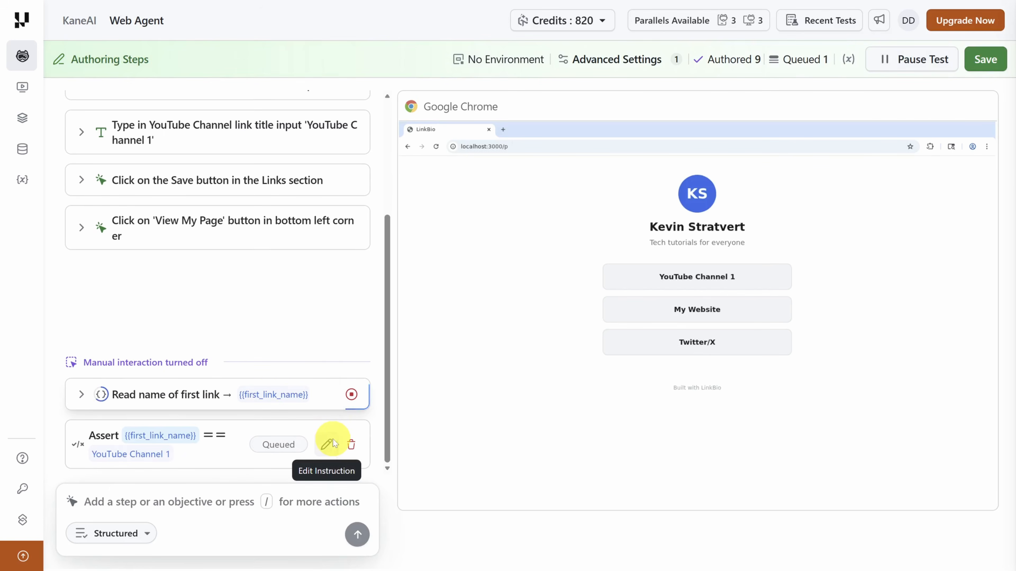
- Look over the additional step actions, and save the test case with code validation
type("/")
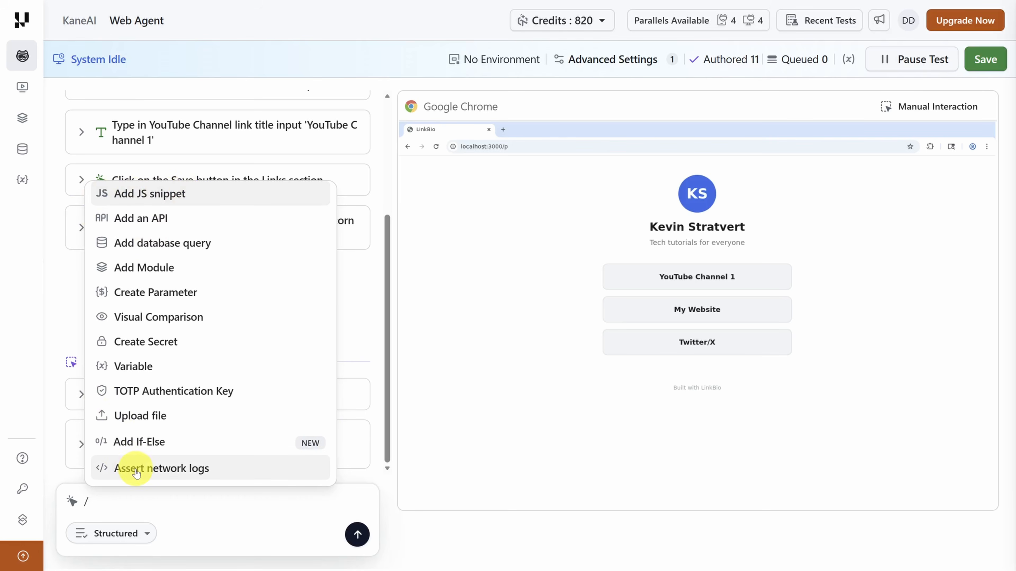
left_click(213, 319)
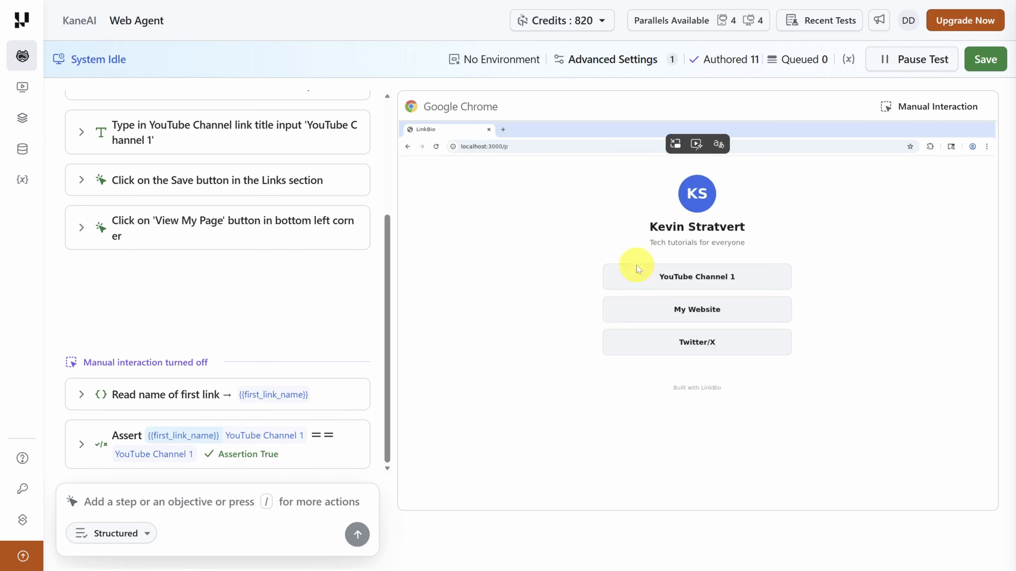
left_click(985, 57)
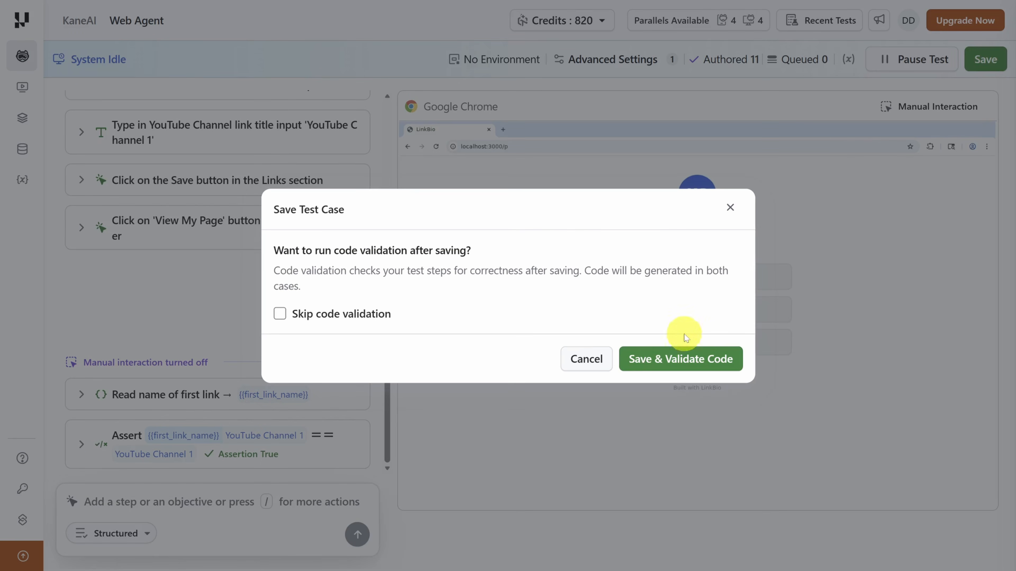
left_click(679, 363)
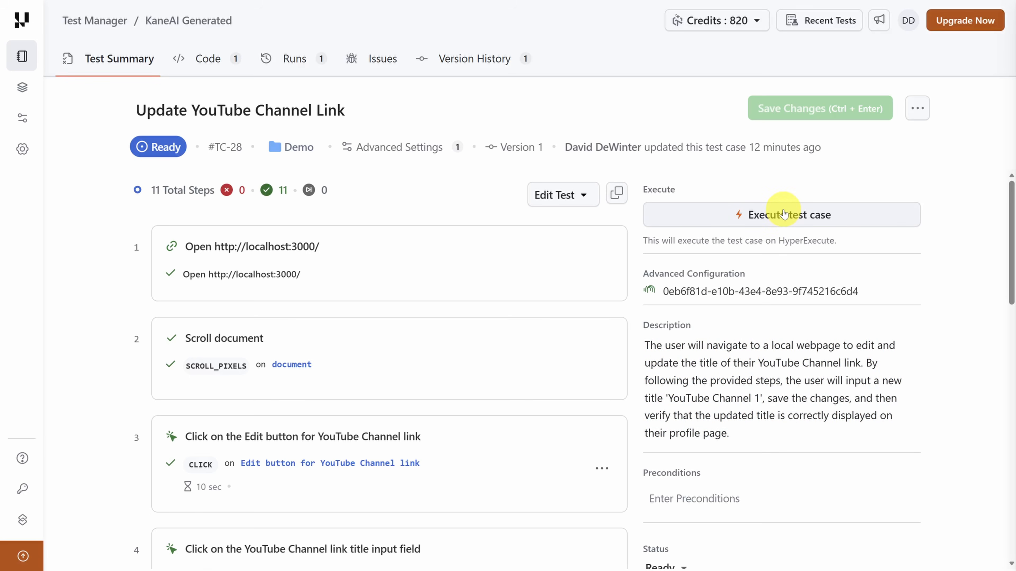
- Look over the platform's product list and where the saved test case sits in Test Manager
mouse_move(16, 57)
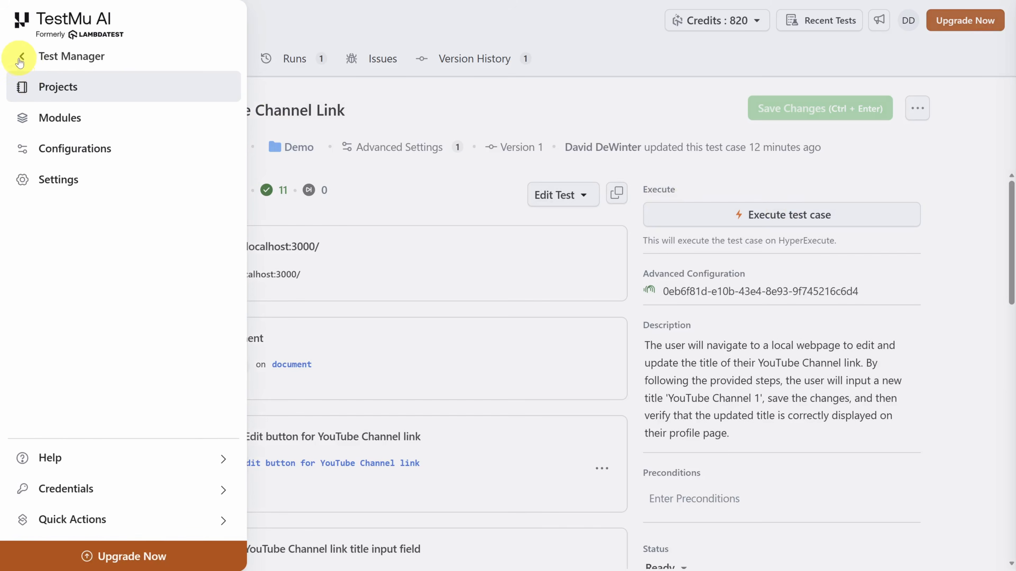
left_click(22, 57)
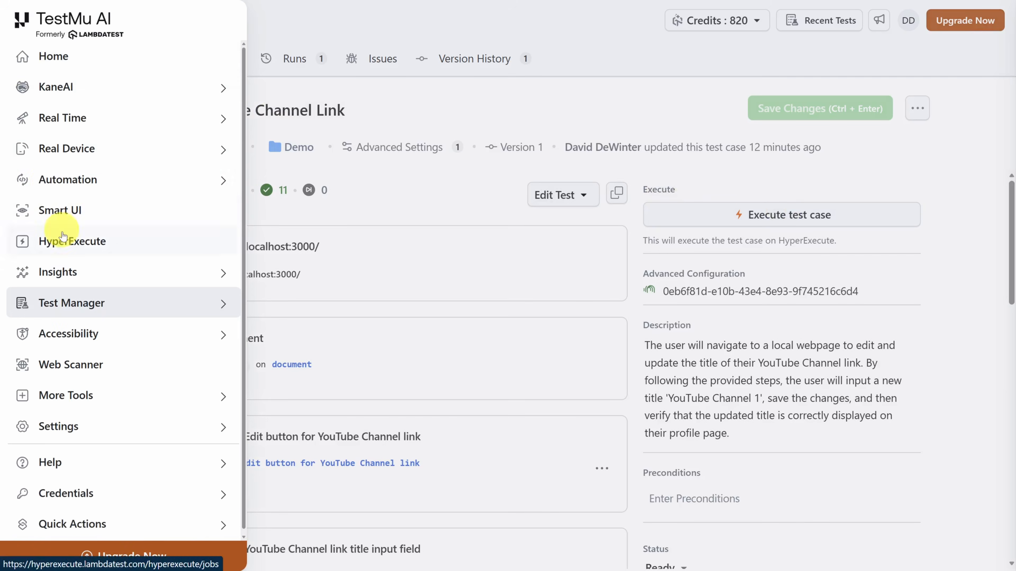
left_click(67, 308)
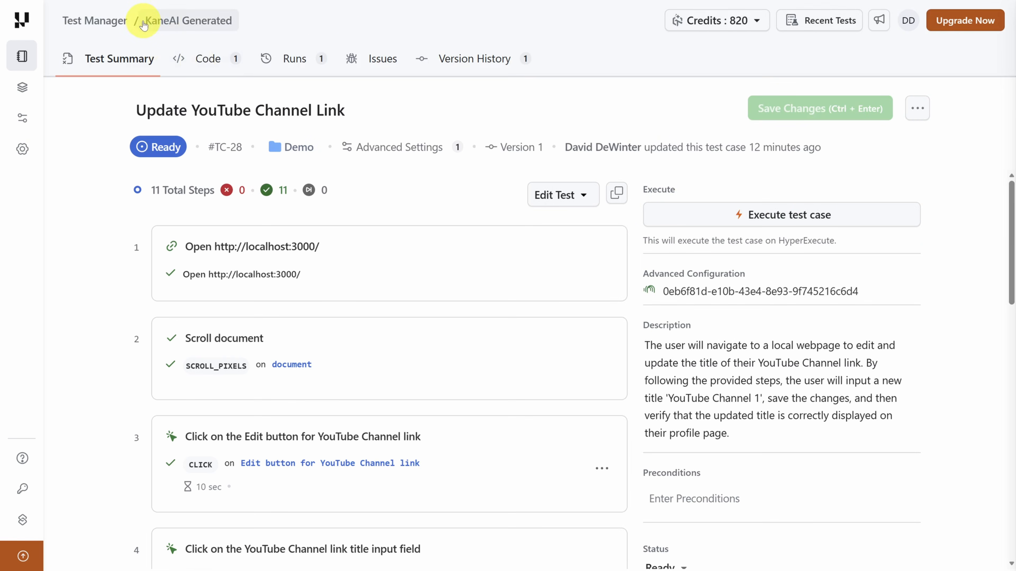
left_click_drag(272, 32, 555, 109)
left_click(608, 128)
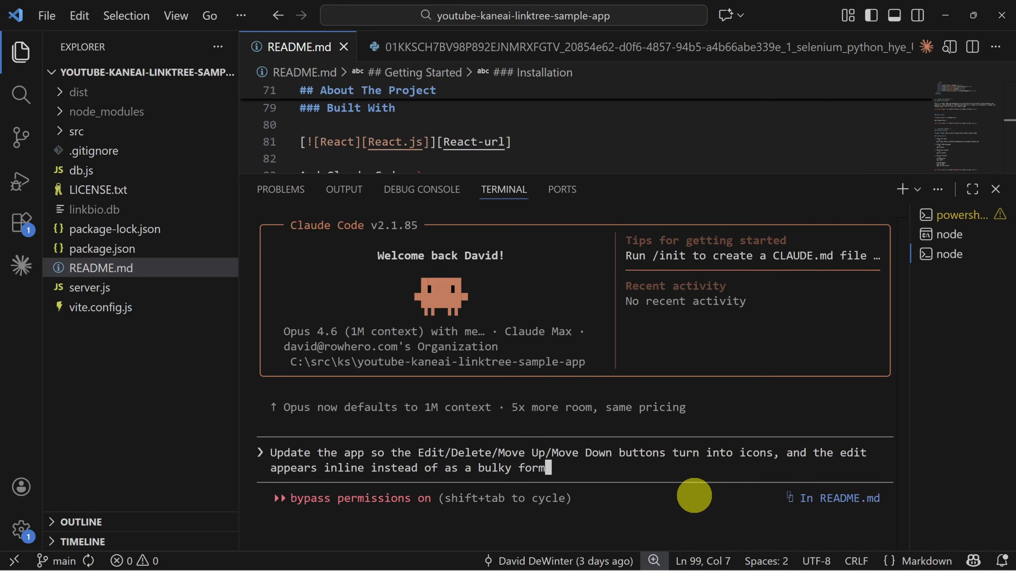
- Submit the prompt to Claude Code in the VS Code terminal to restyle the LinkBio link buttons as icon buttons
key("Return")
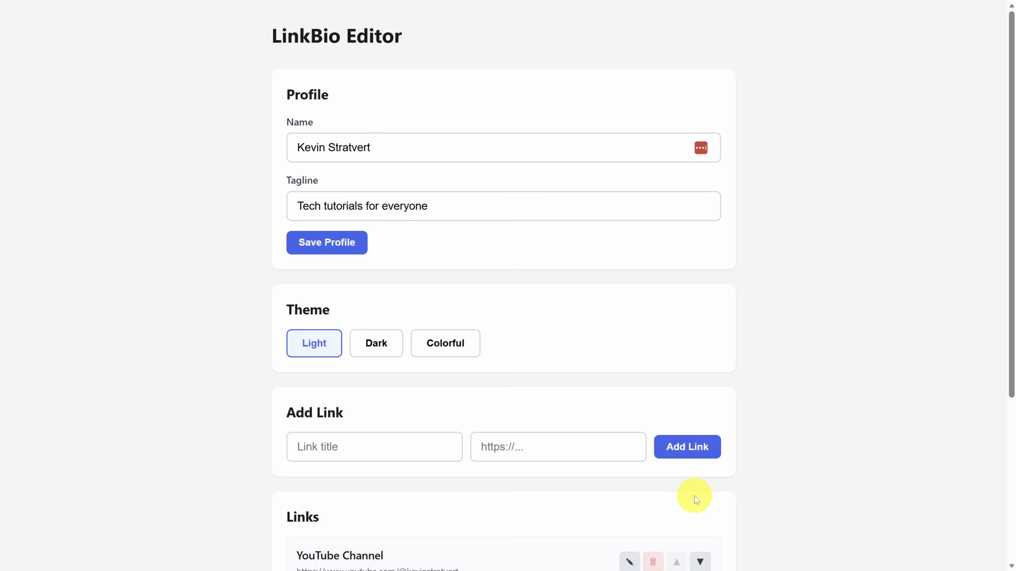
- Edit the first link in the restyled LinkBio Links list and enter "YouTube Channel 1" as its title
scroll(835, 489, "down", 5)
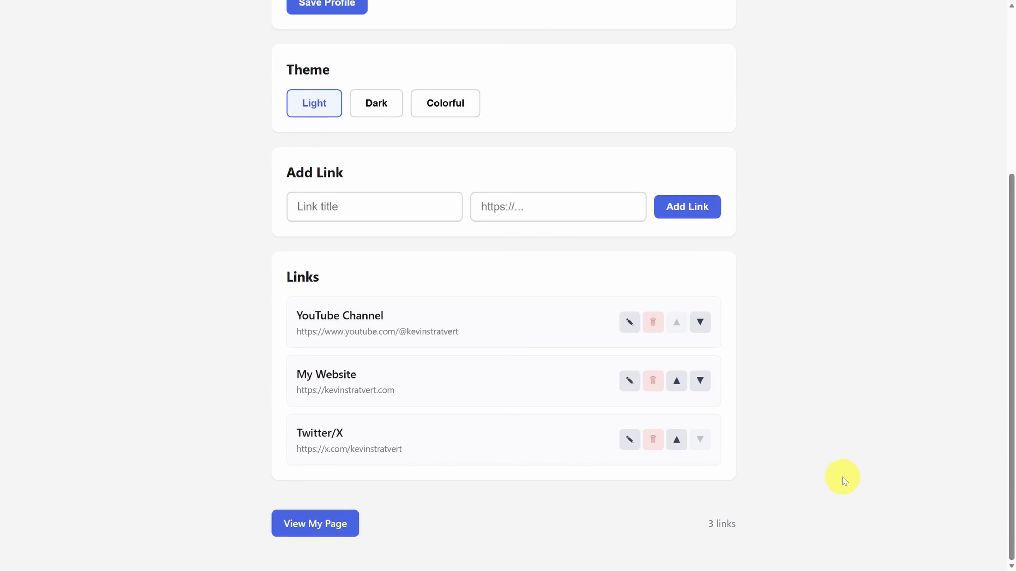
left_click(629, 322)
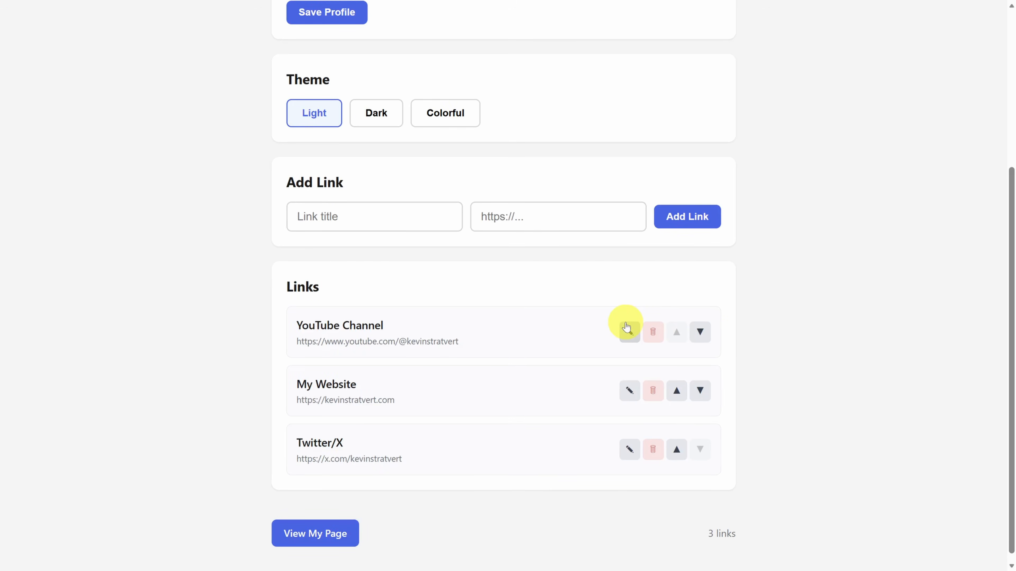
left_click(425, 329)
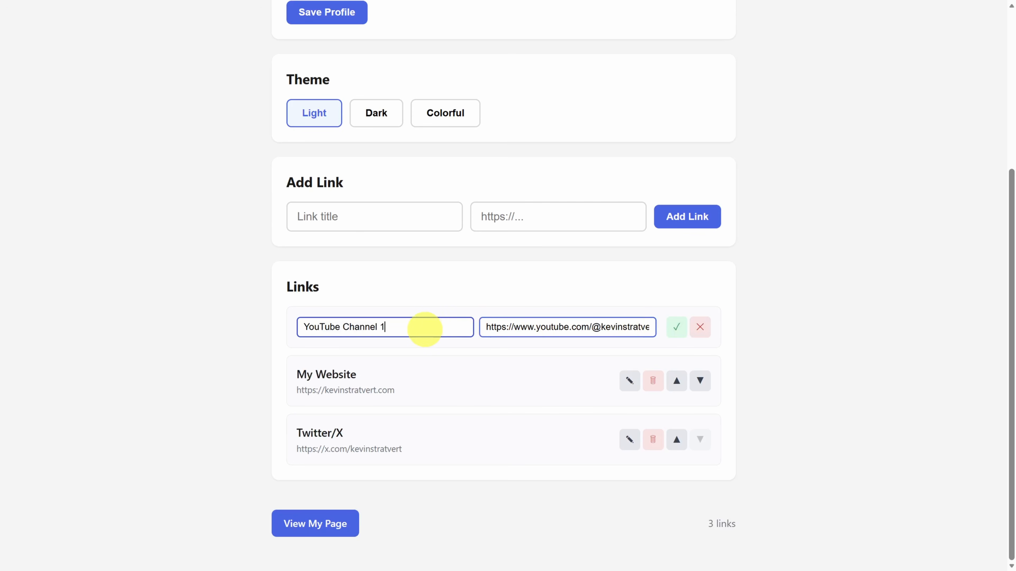
key("Return")
left_click(626, 327)
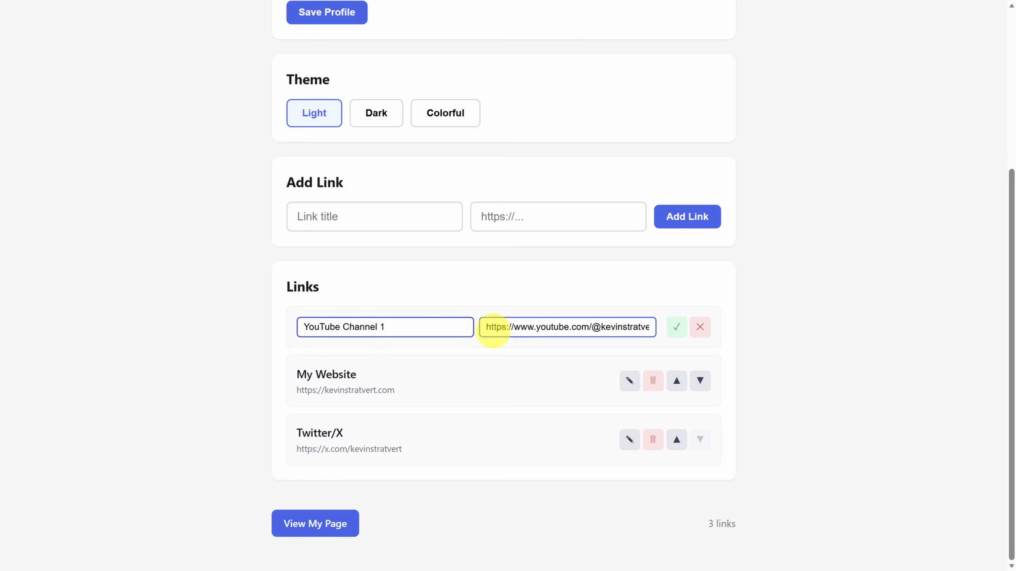
key("Return")
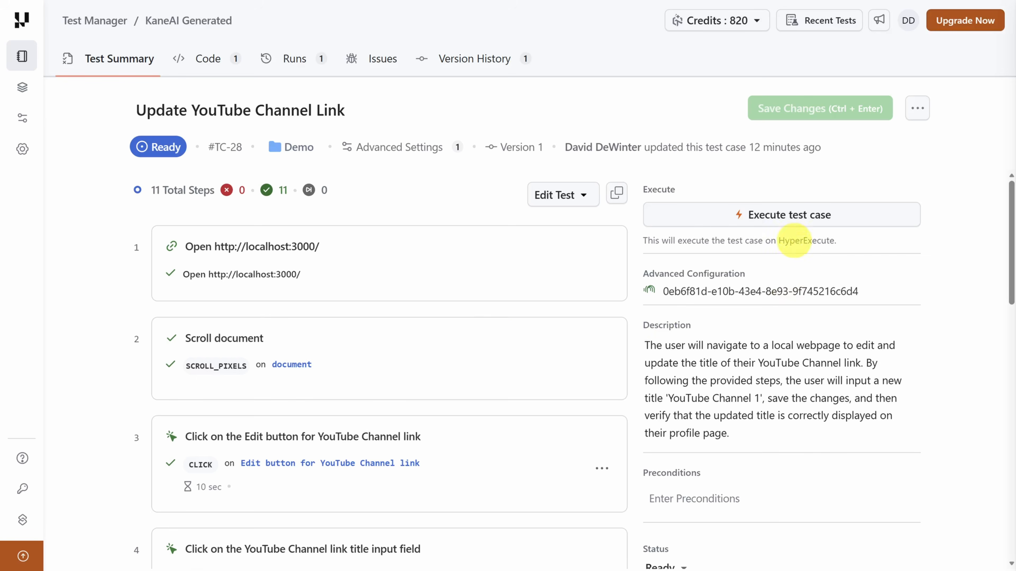
- Execute the Update YouTube Channel Link test case on HyperExecute and expand its running scenario
left_click(784, 221)
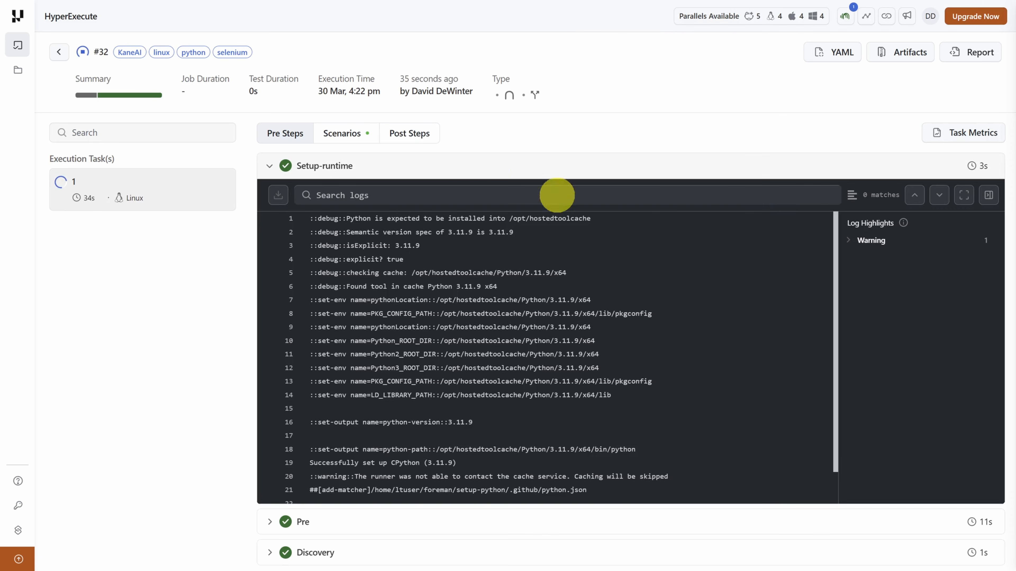
left_click(352, 132)
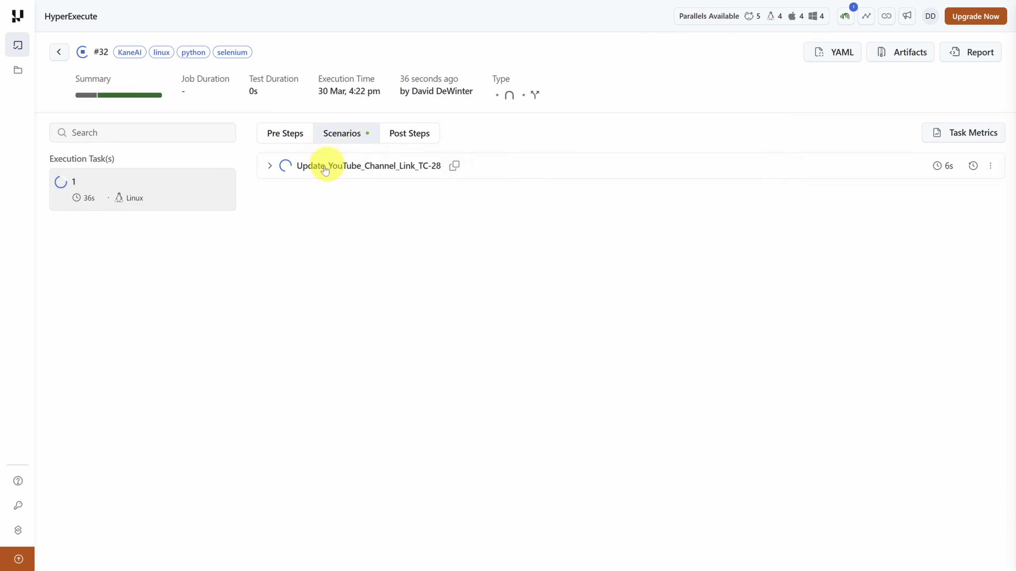
left_click(269, 166)
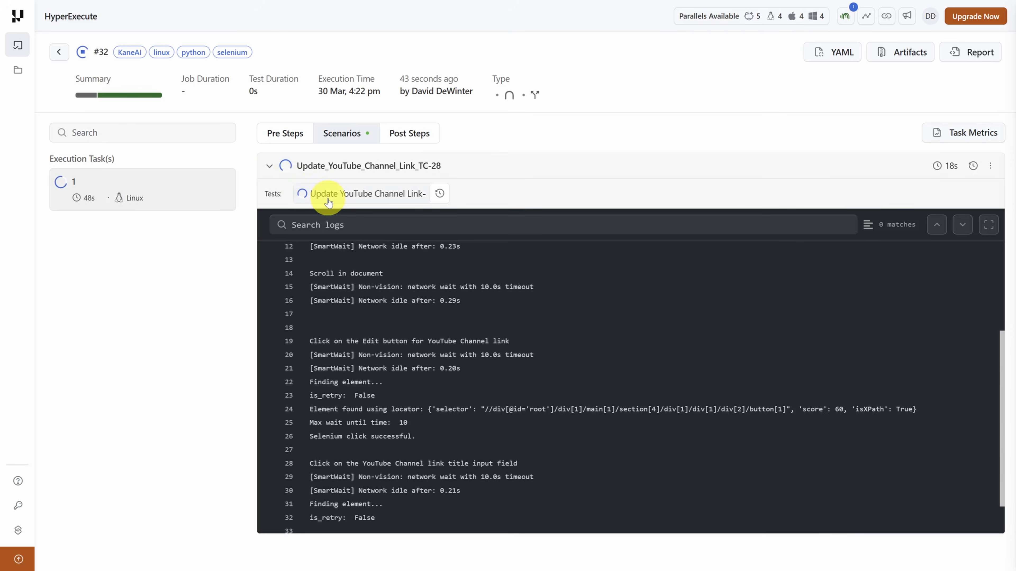
- Open the test's automation run details and examine its commands, including the first Locator Autohealed entry
left_click(328, 196)
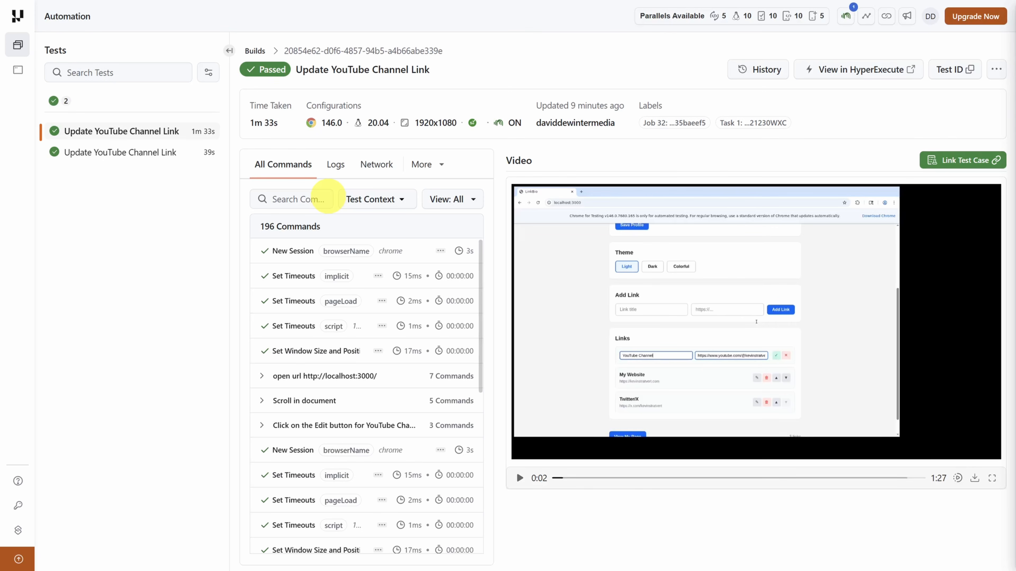
scroll(330, 264, "down", 5)
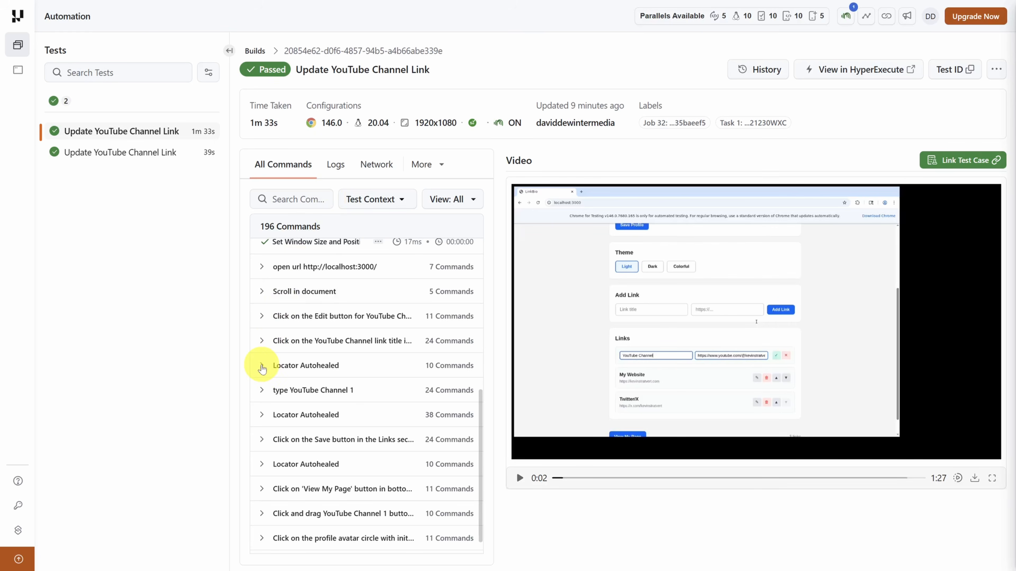
left_click(262, 367)
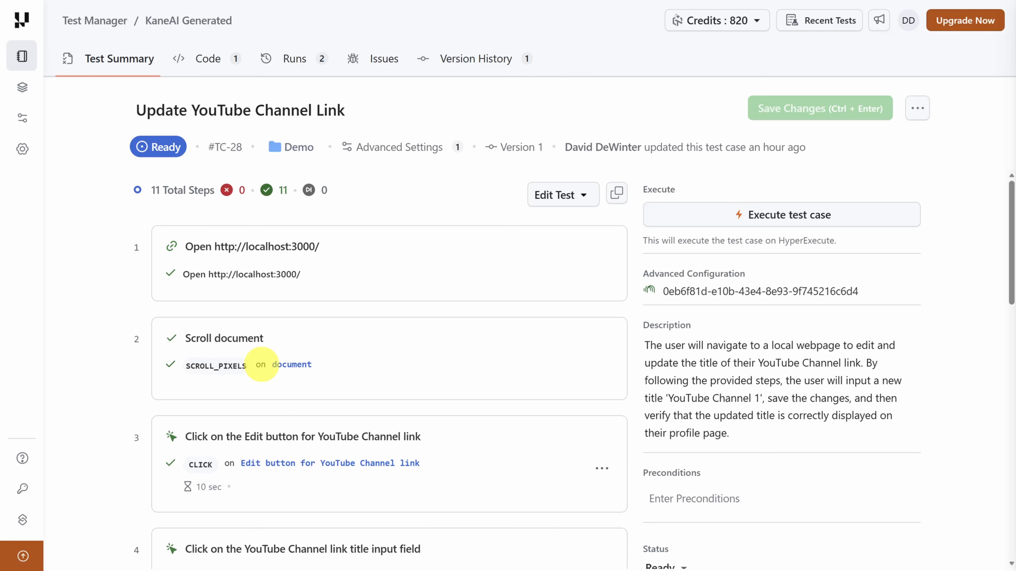
- Read through the test case's generated AssertiveCheck script, and look over the framework choices for generating new code
left_click(204, 61)
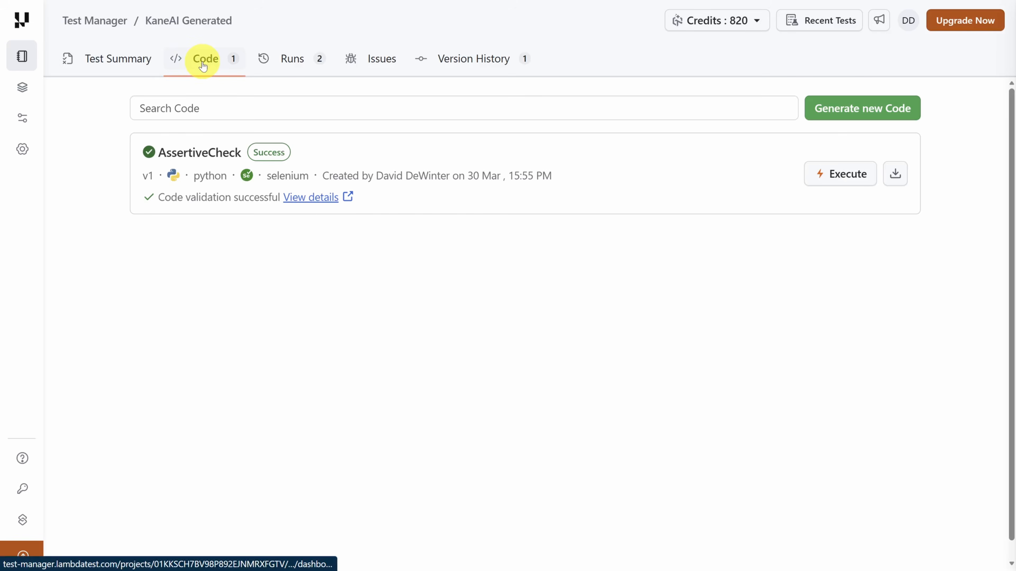
left_click(185, 153)
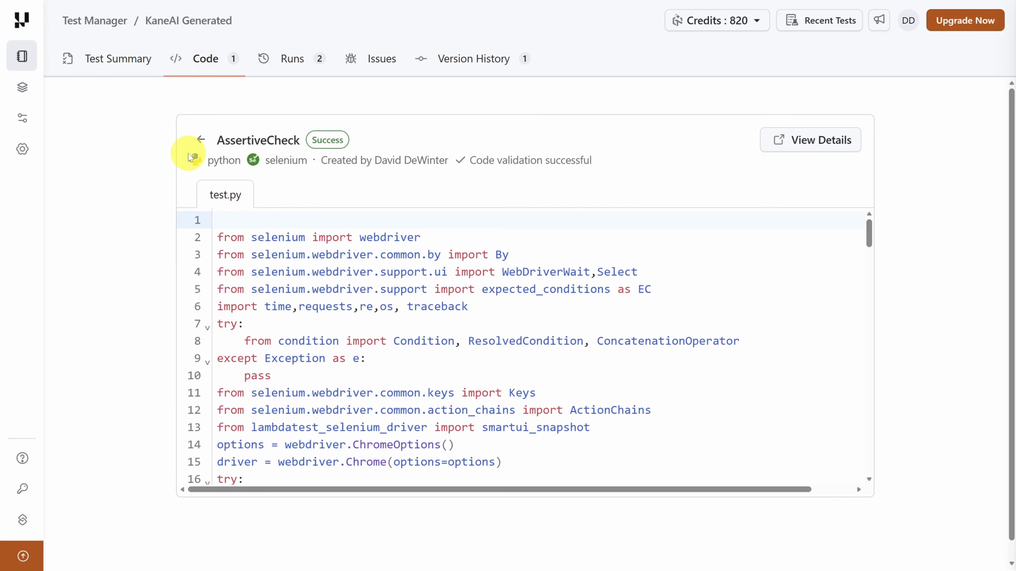
scroll(295, 291, "down", 5)
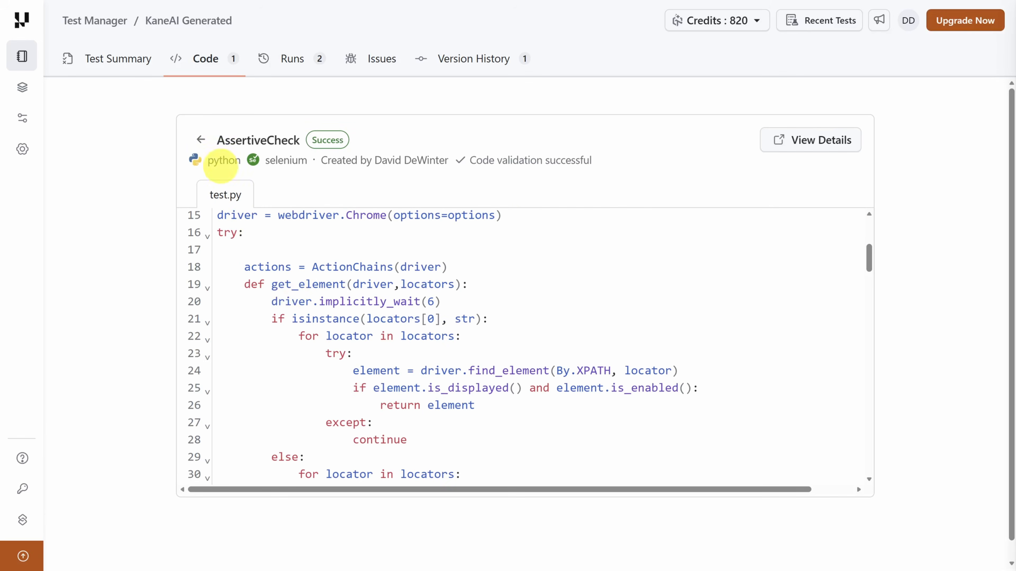
left_click(200, 139)
left_click(862, 107)
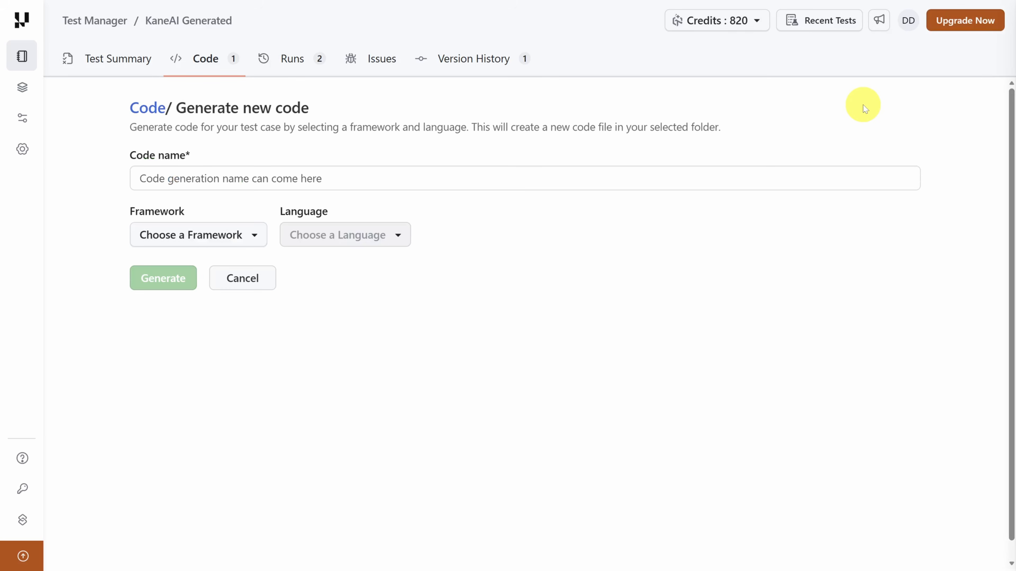
left_click(236, 236)
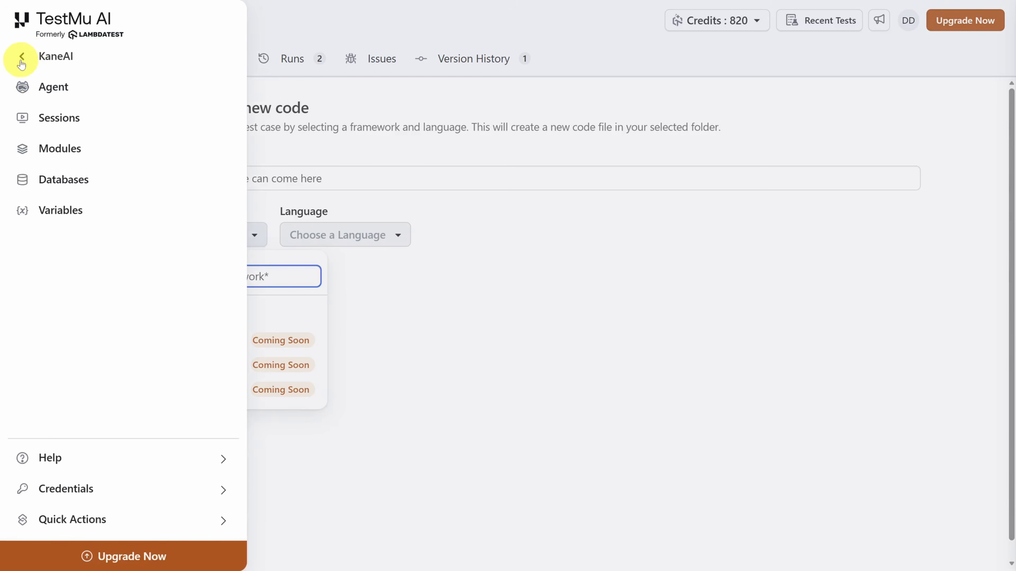
- Go to the Configurations page of Test Manager
left_click(22, 58)
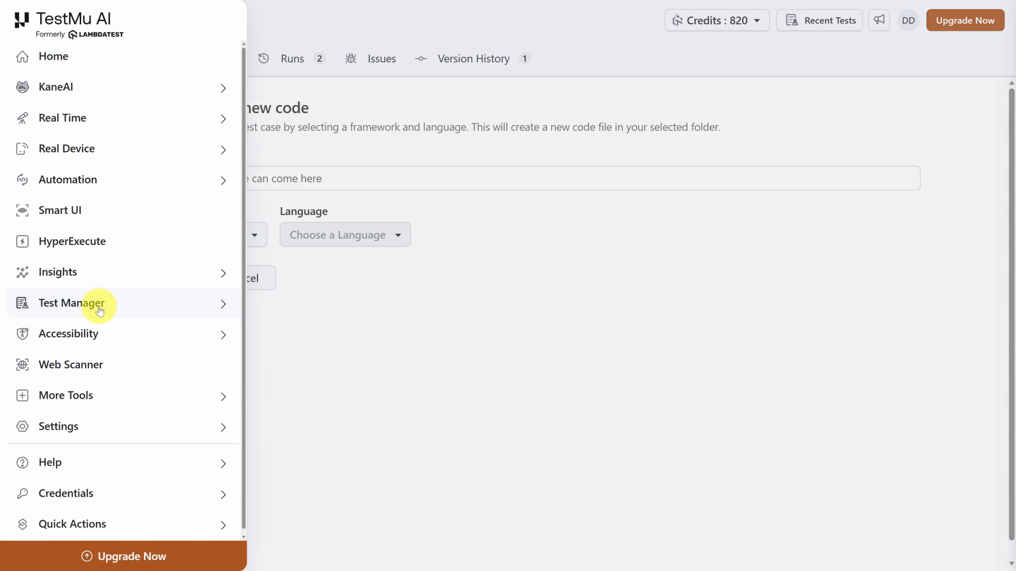
left_click(91, 303)
left_click(68, 149)
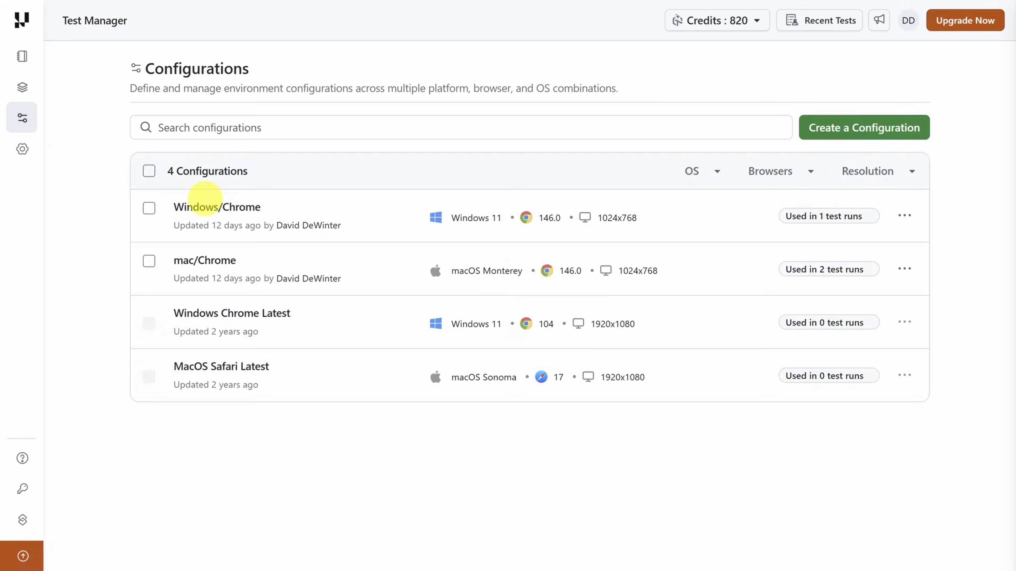
- Look over the settings of a new macOS desktop configuration, and leave without creating it
left_click(857, 126)
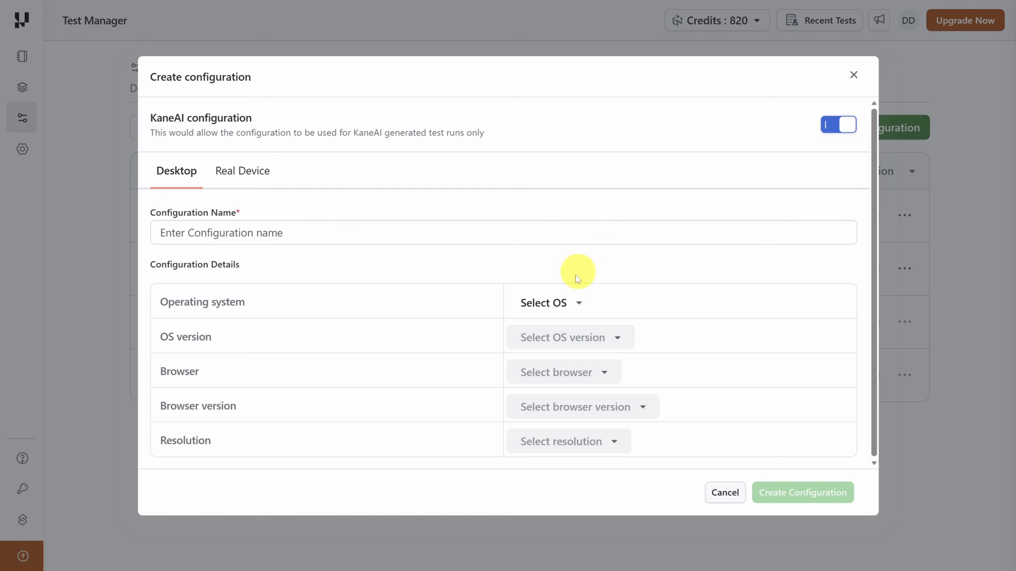
left_click(563, 312)
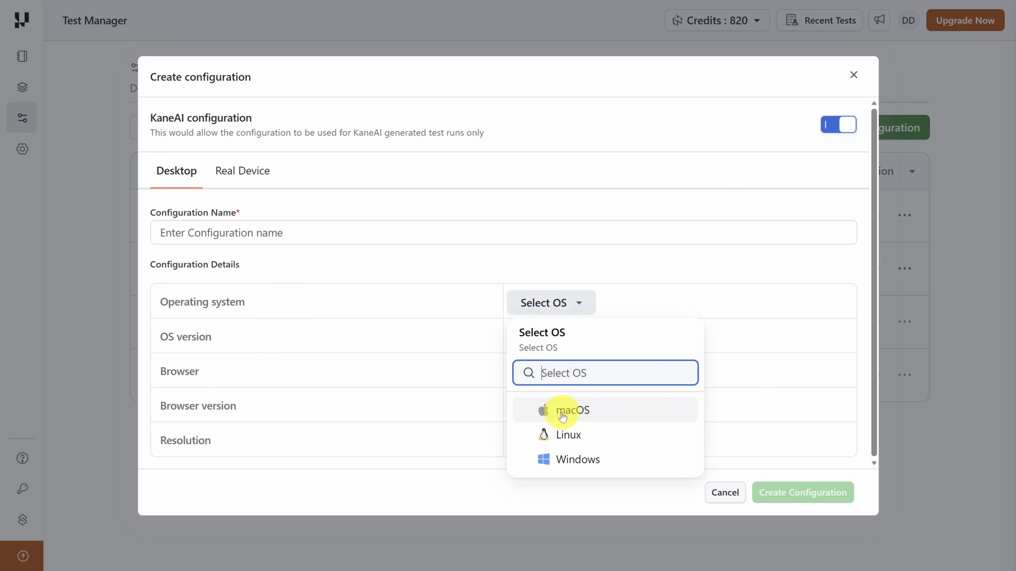
left_click(560, 411)
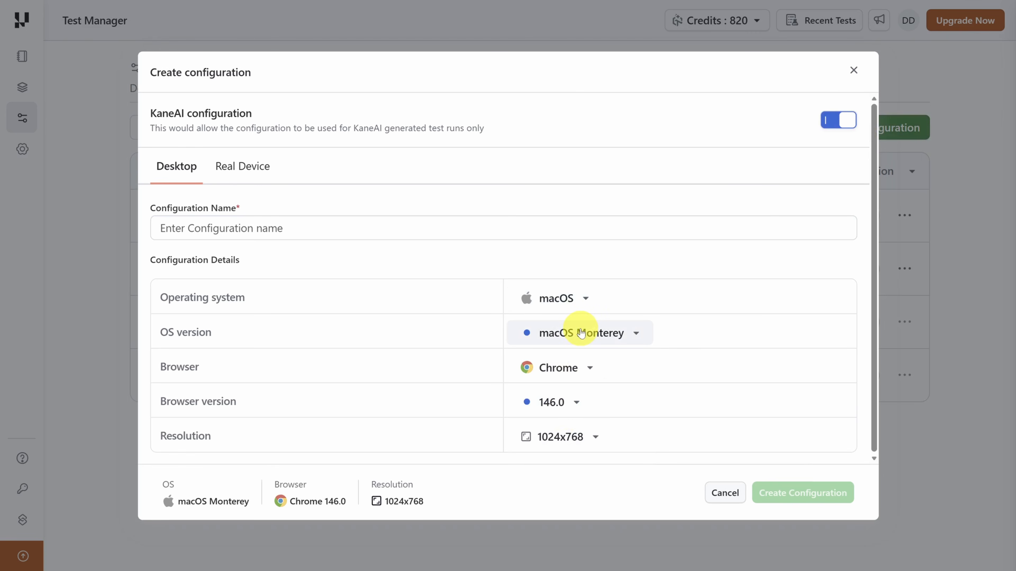
key("Escape")
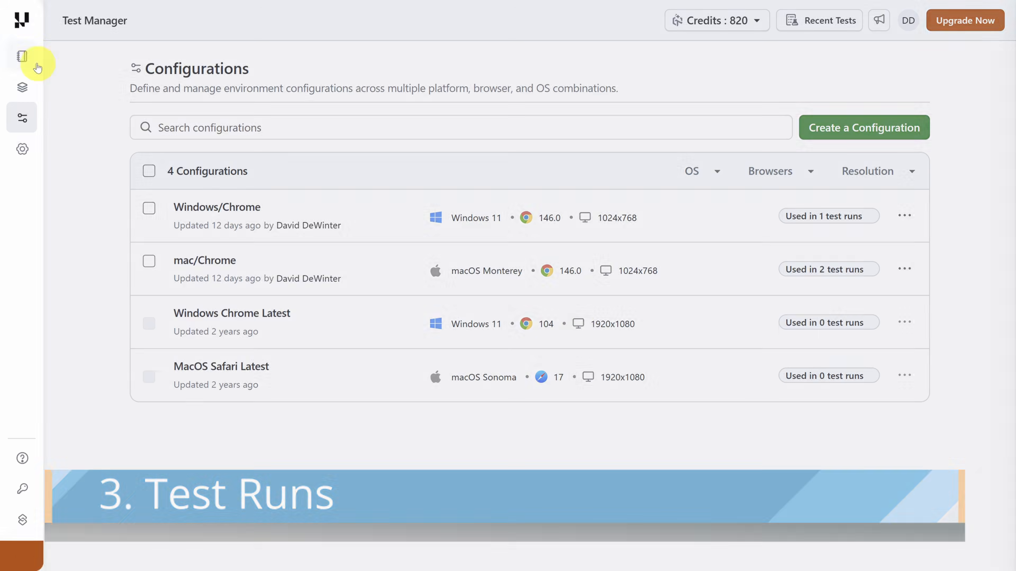
- Go to the test runs of the KaneAI Generated project
mouse_move(33, 65)
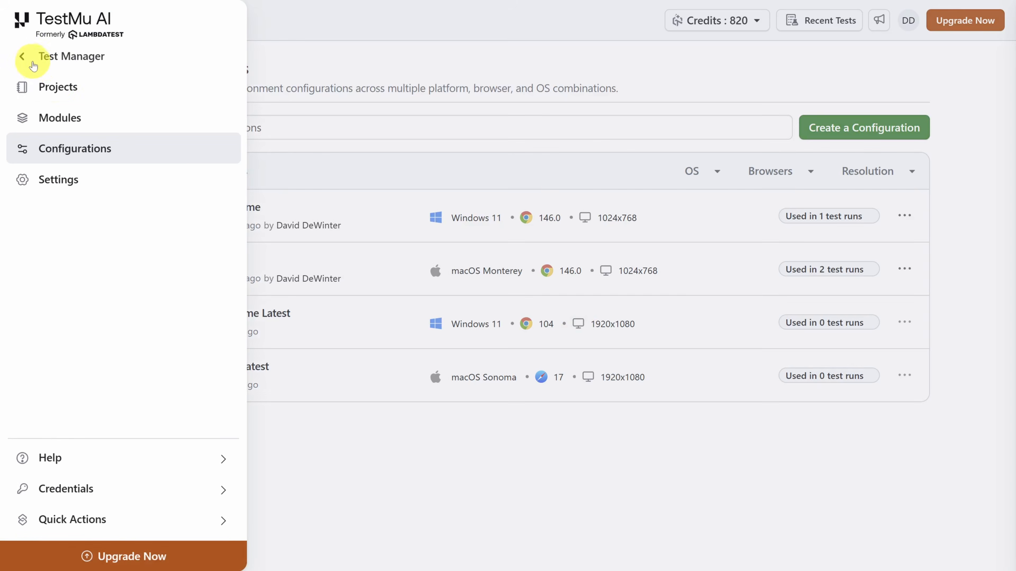
left_click(56, 85)
left_click(204, 170)
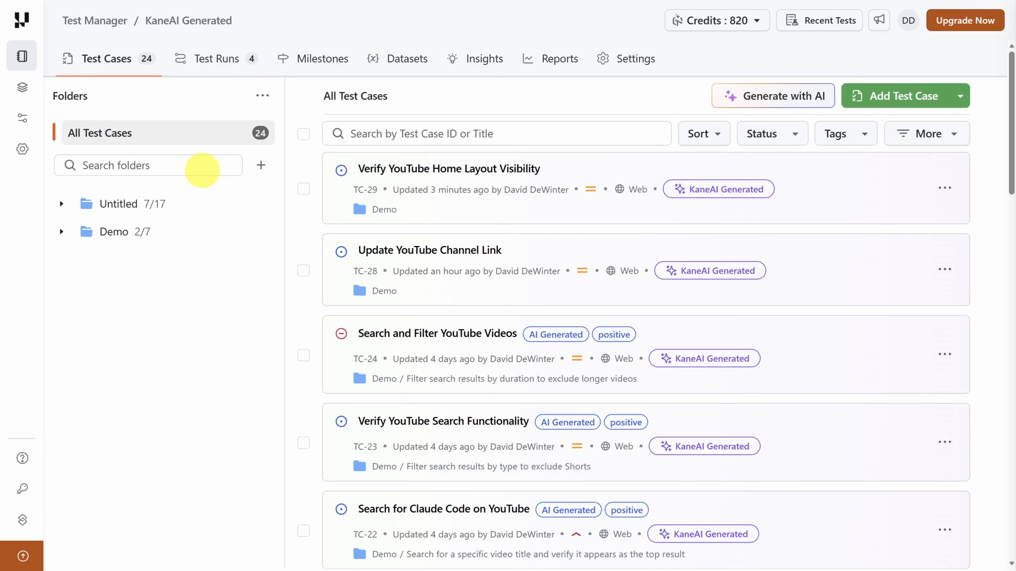
left_click(216, 64)
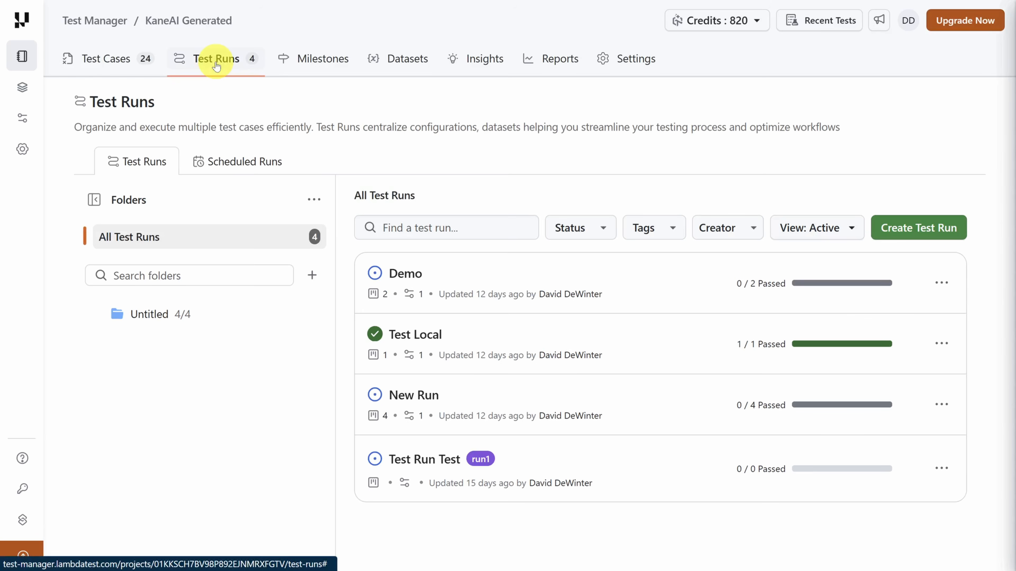
- Create a test run named Demo Run with the KaneAI Generated type
left_click(932, 235)
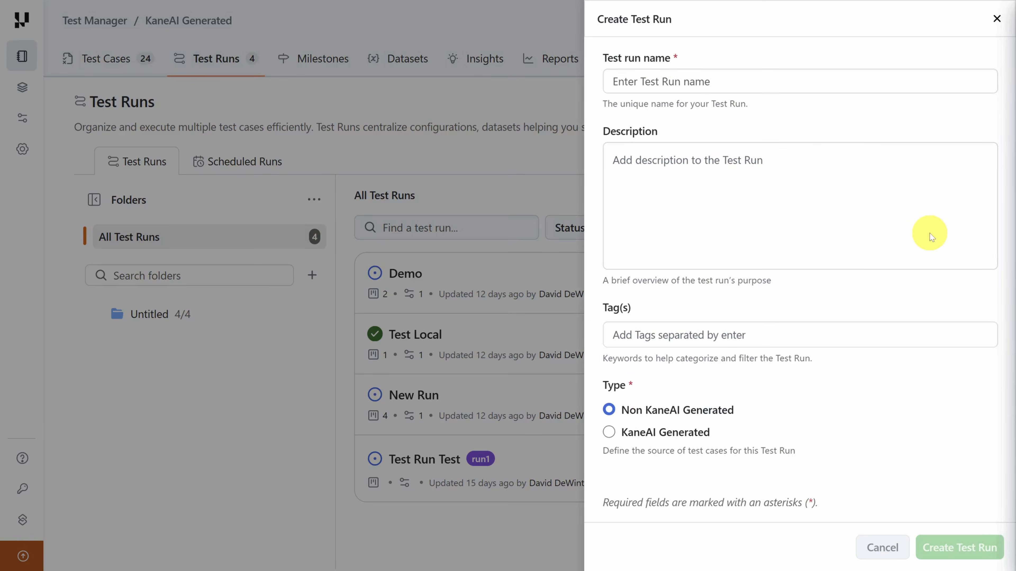
left_click(764, 80)
type("Demo Run")
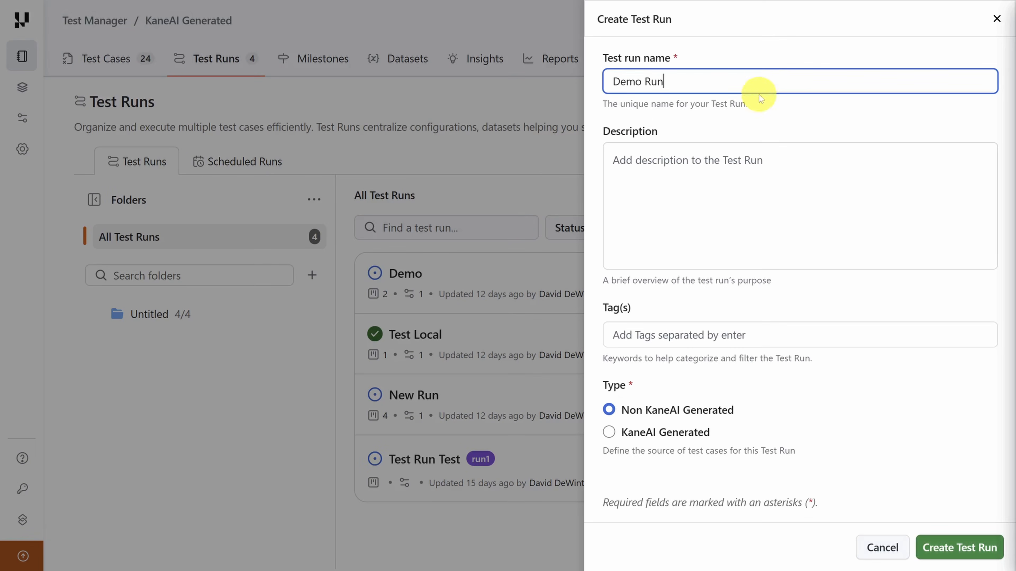
left_click(676, 432)
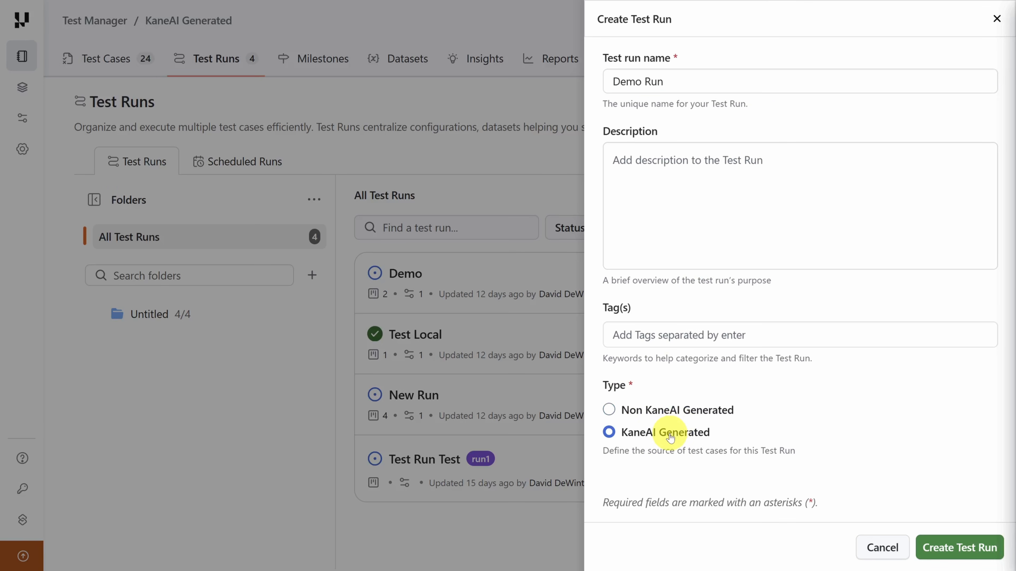
left_click(965, 548)
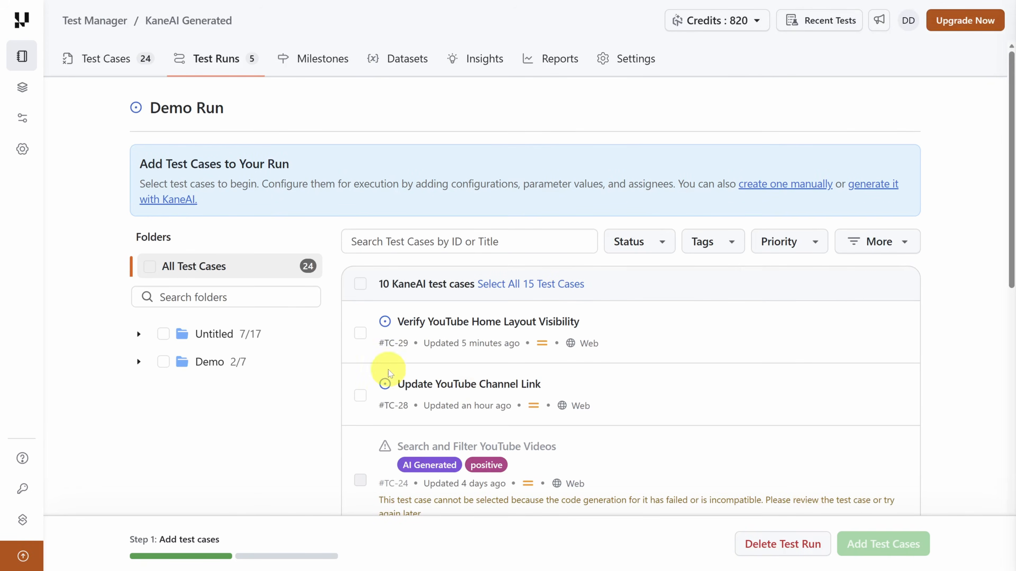
- Add the Verify YouTube Home Layout Visibility and Verify YouTube Search Functionality test cases to Demo Run
left_click(360, 333)
scroll(362, 348, "down", 3)
left_click(360, 445)
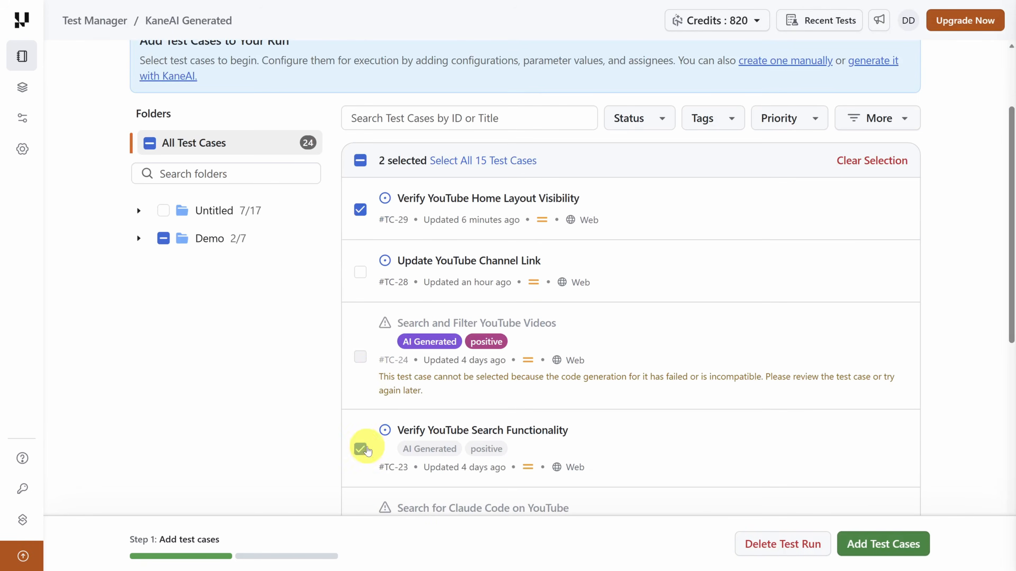
left_click(882, 545)
- Assign both test cases in Demo Run to the only available team member
left_click(666, 314)
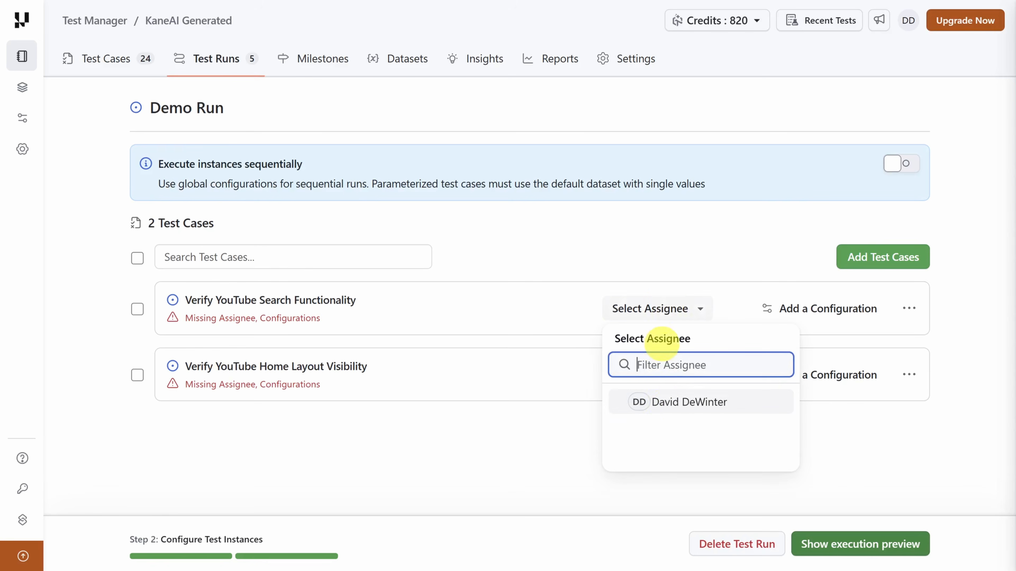
left_click(666, 402)
left_click(658, 375)
left_click(662, 467)
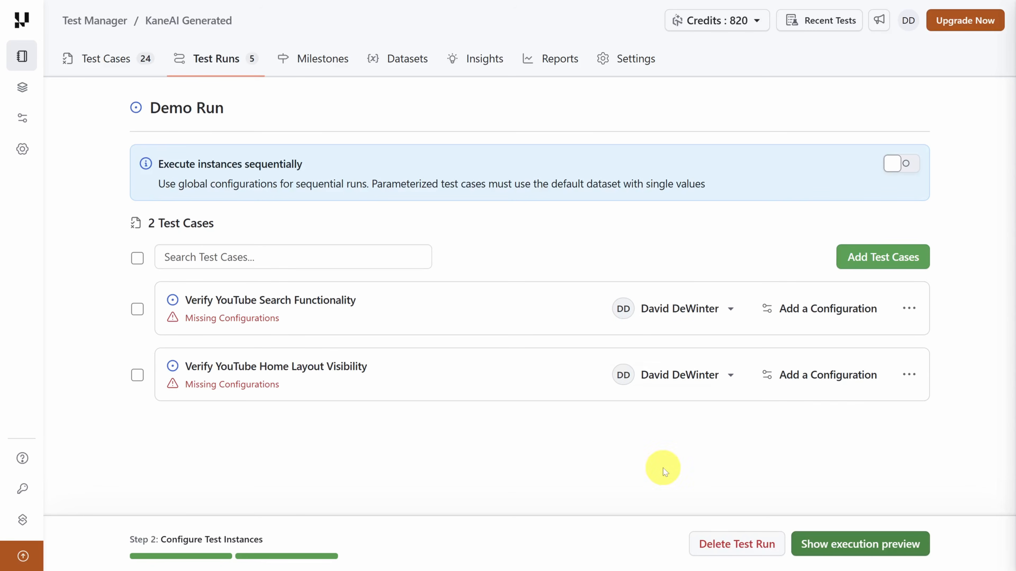
- Apply the Windows/Chrome and mac/Chrome configurations to the test cases in Demo Run
left_click(783, 304)
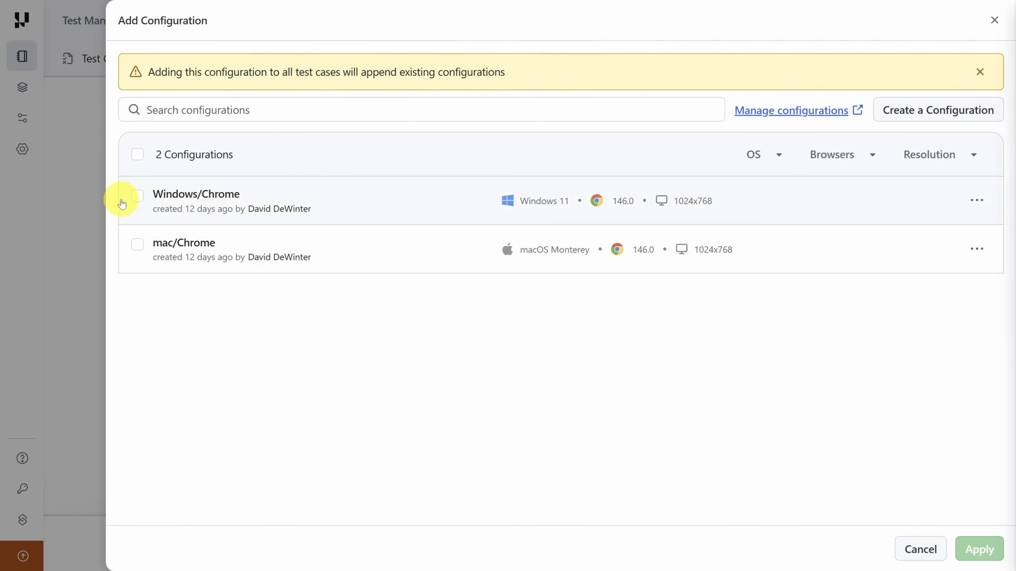
left_click(137, 196)
left_click(137, 244)
left_click(972, 546)
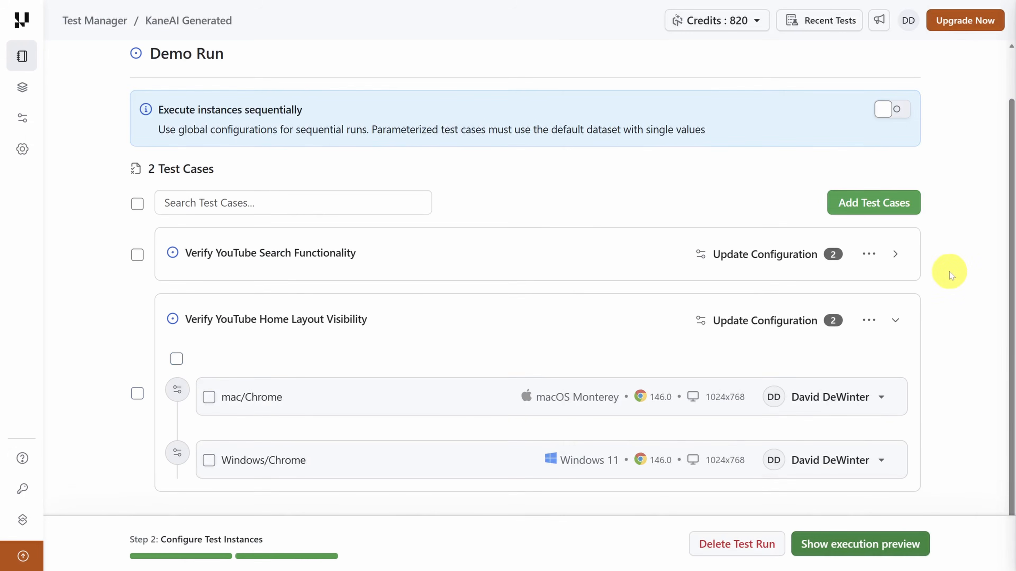
- Save Demo Run from its execution preview, and run its instances on HyperExecute immediately
left_click(870, 541)
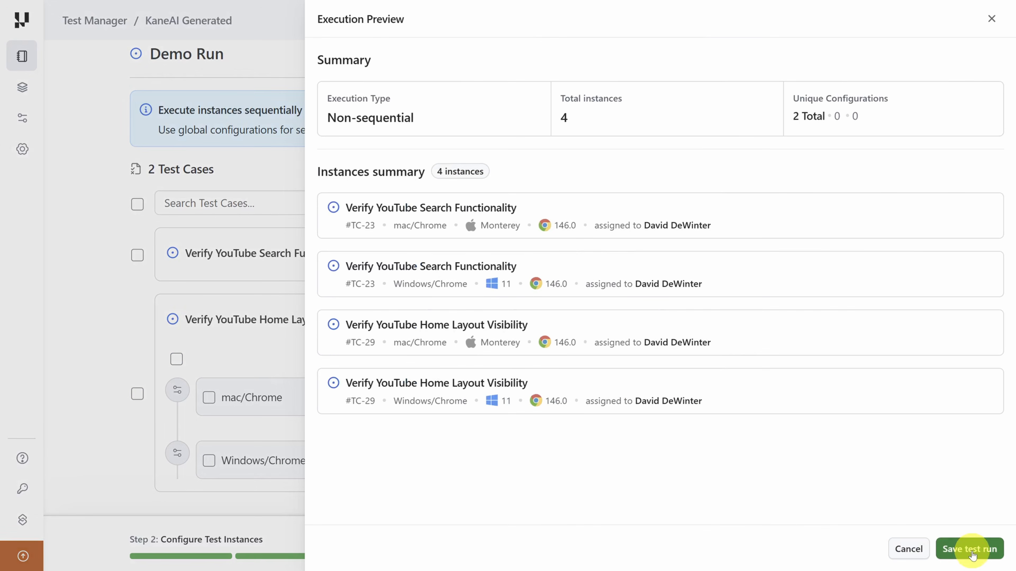
left_click(971, 549)
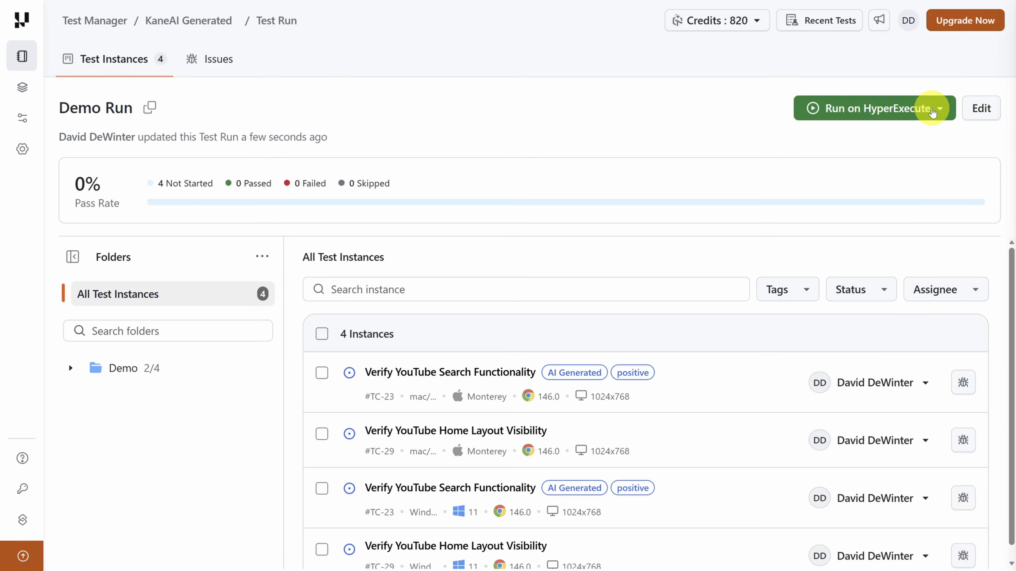
left_click(941, 112)
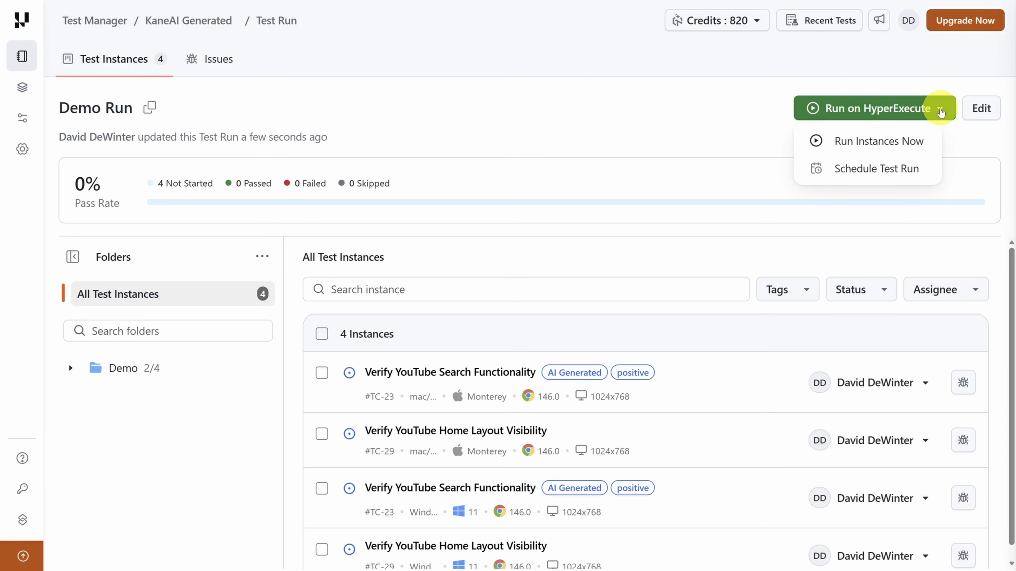
left_click(859, 151)
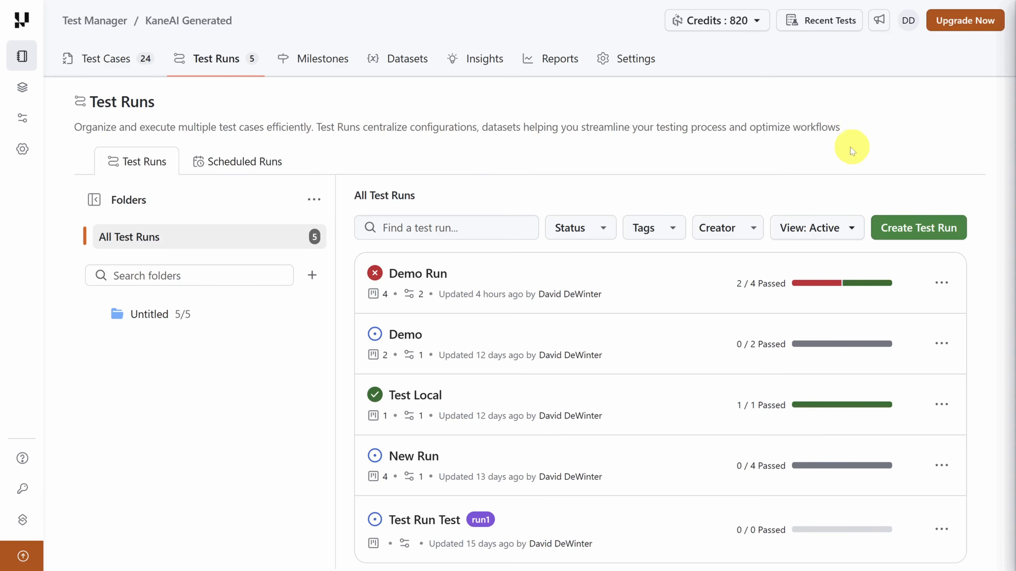
- Look over the results of Demo Run's test instances, and return to the list of test runs
left_click(419, 273)
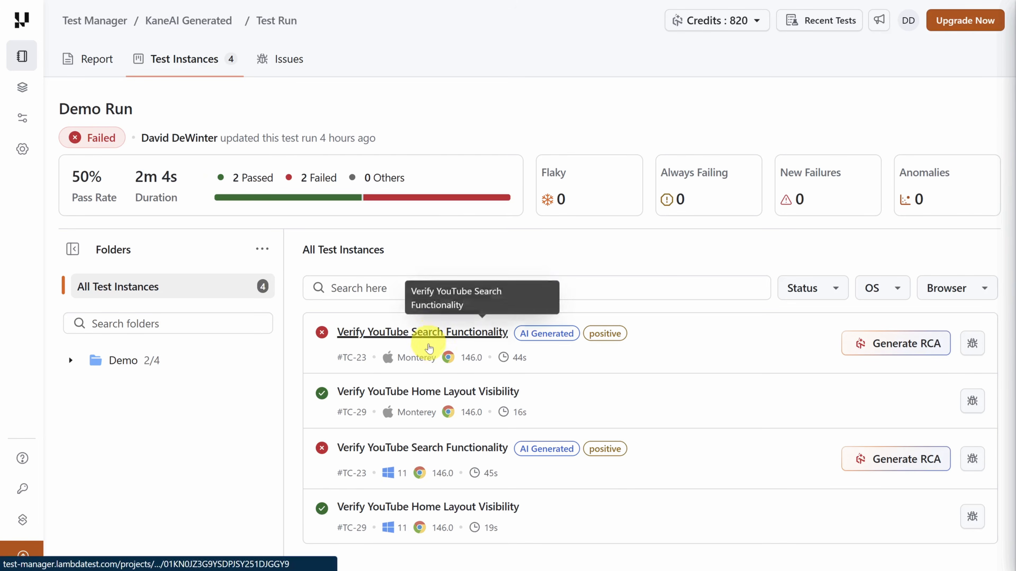
key("alt+Left")
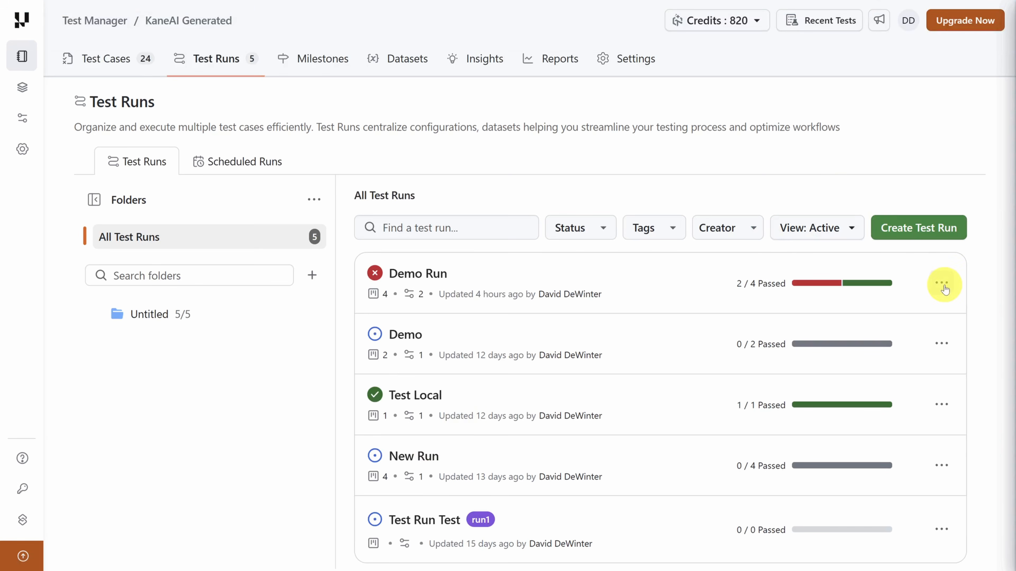
left_click(943, 284)
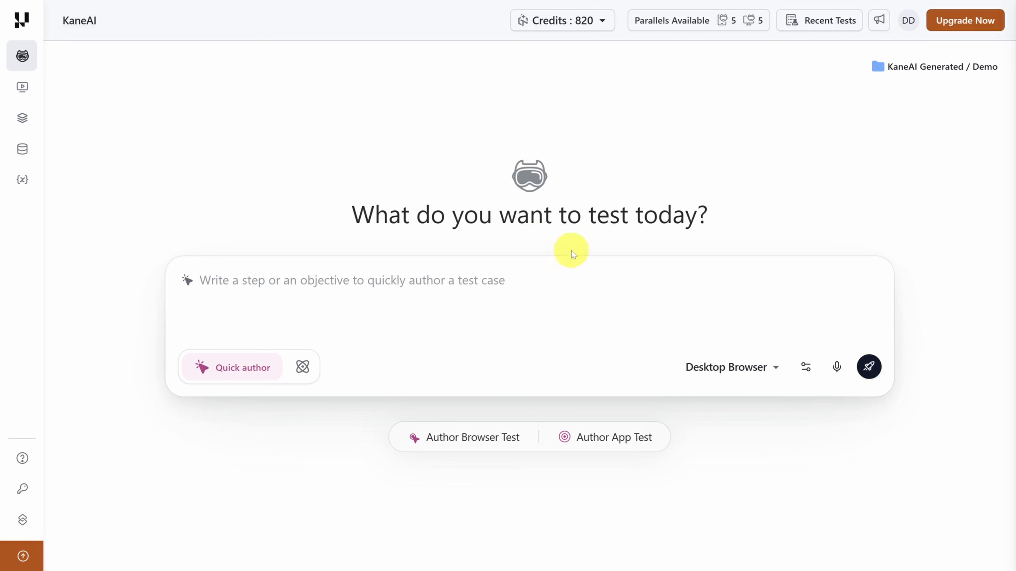
- Launch a KaneAI mobile app test of the iOS Sample App.ipa on iPhone 17 Pro Max, and record a tap on the app's Toast button
left_click(745, 374)
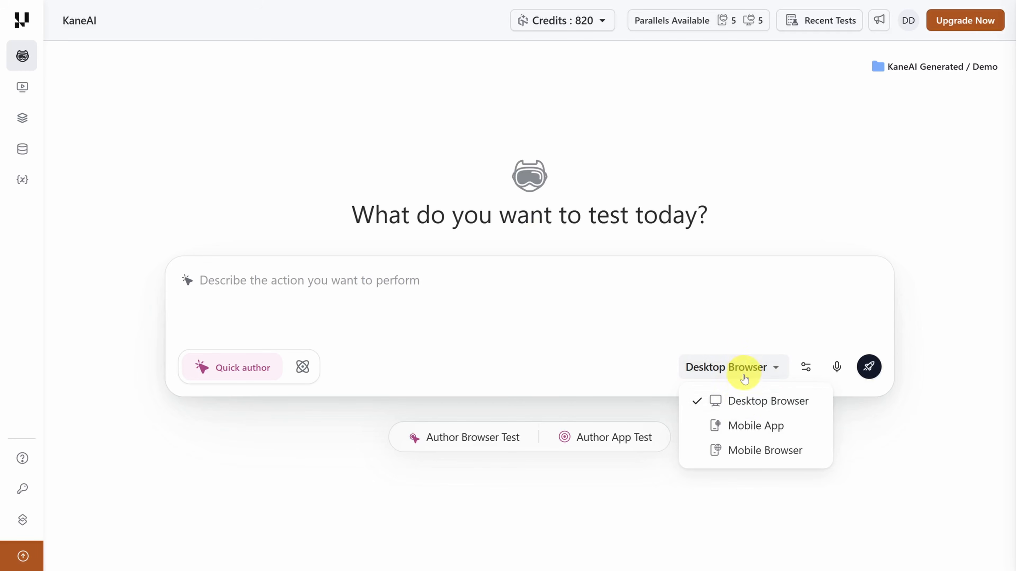
left_click(745, 429)
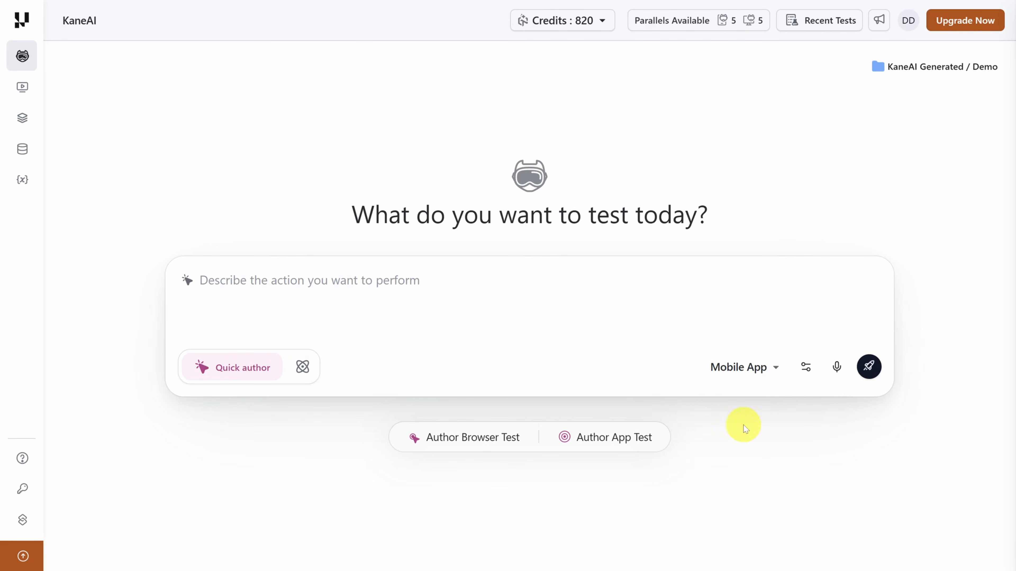
left_click(806, 369)
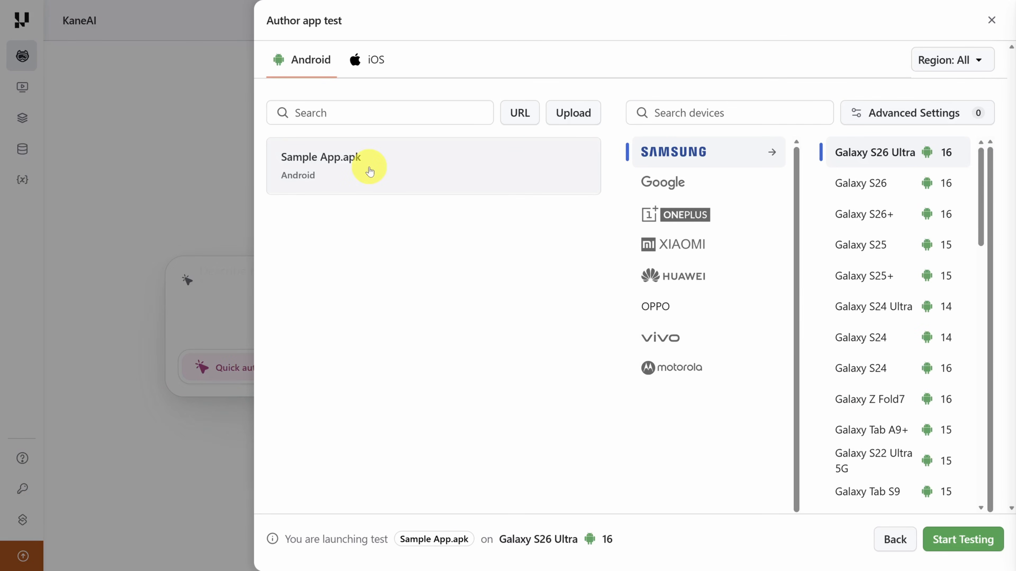
left_click(376, 69)
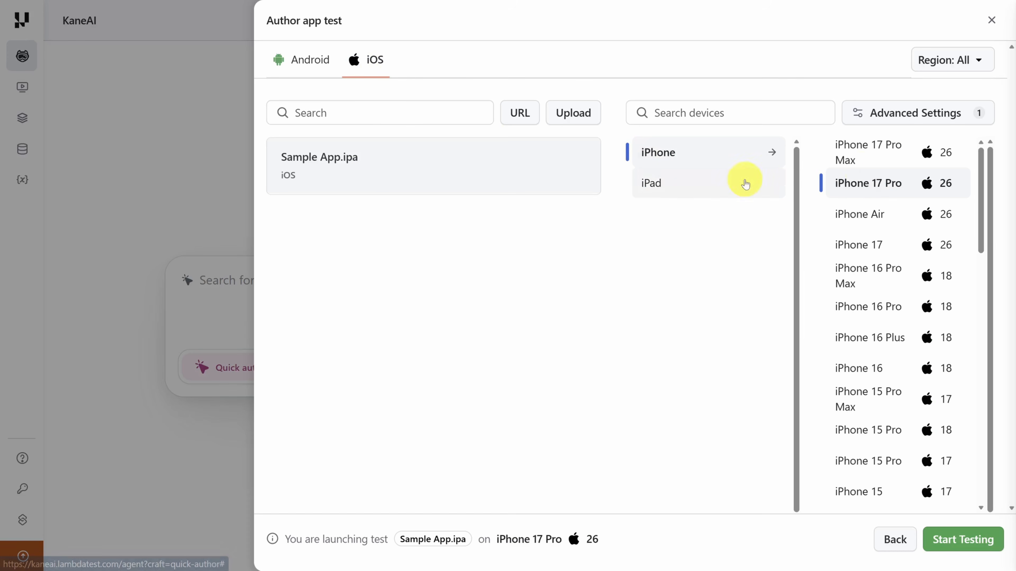
left_click(912, 163)
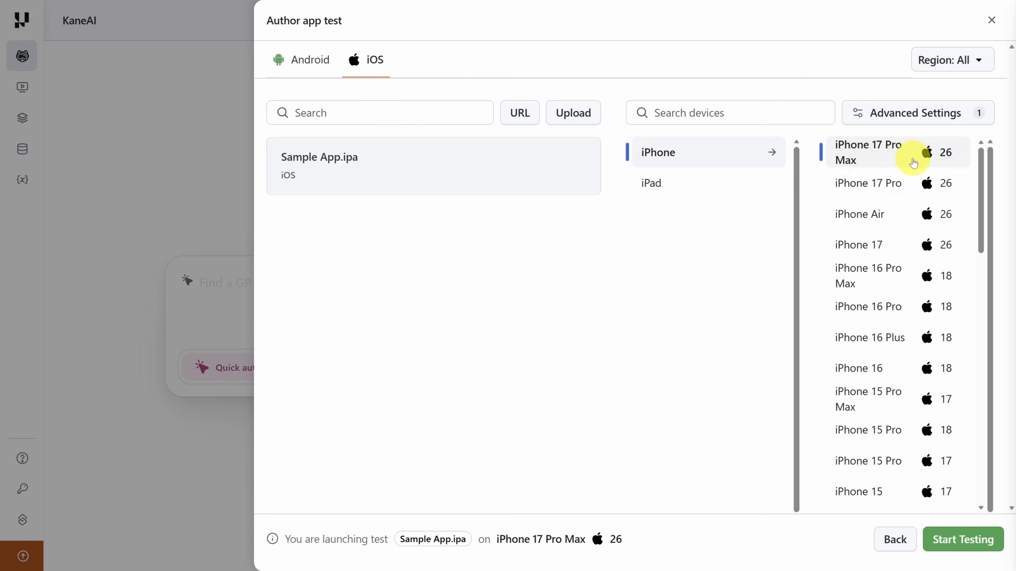
left_click(963, 539)
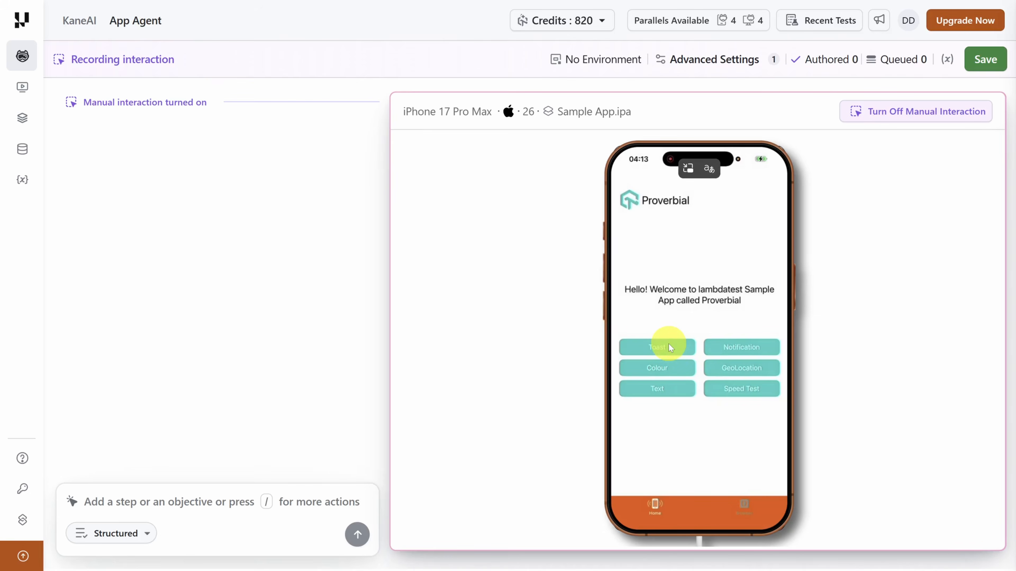
left_click(668, 343)
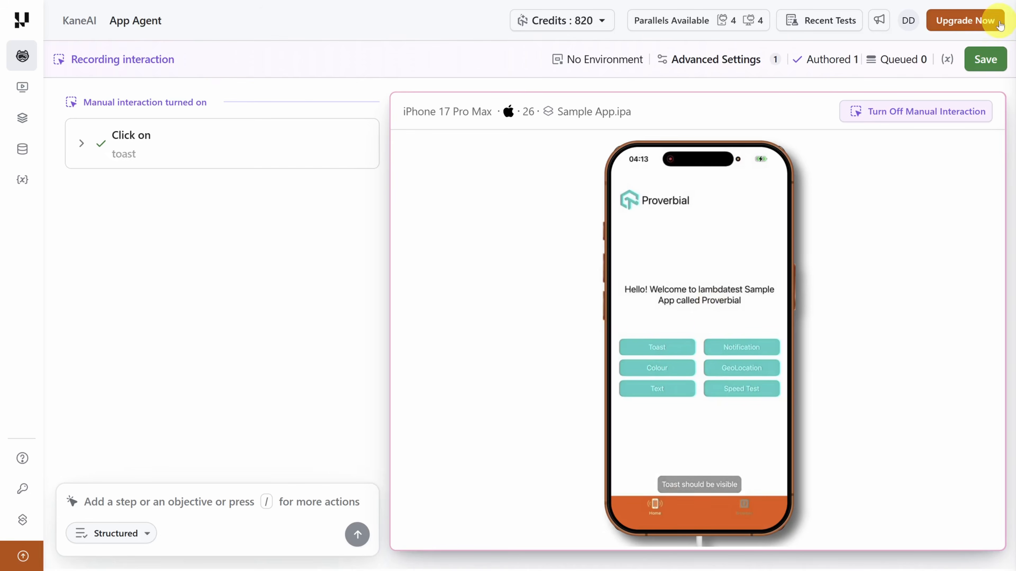